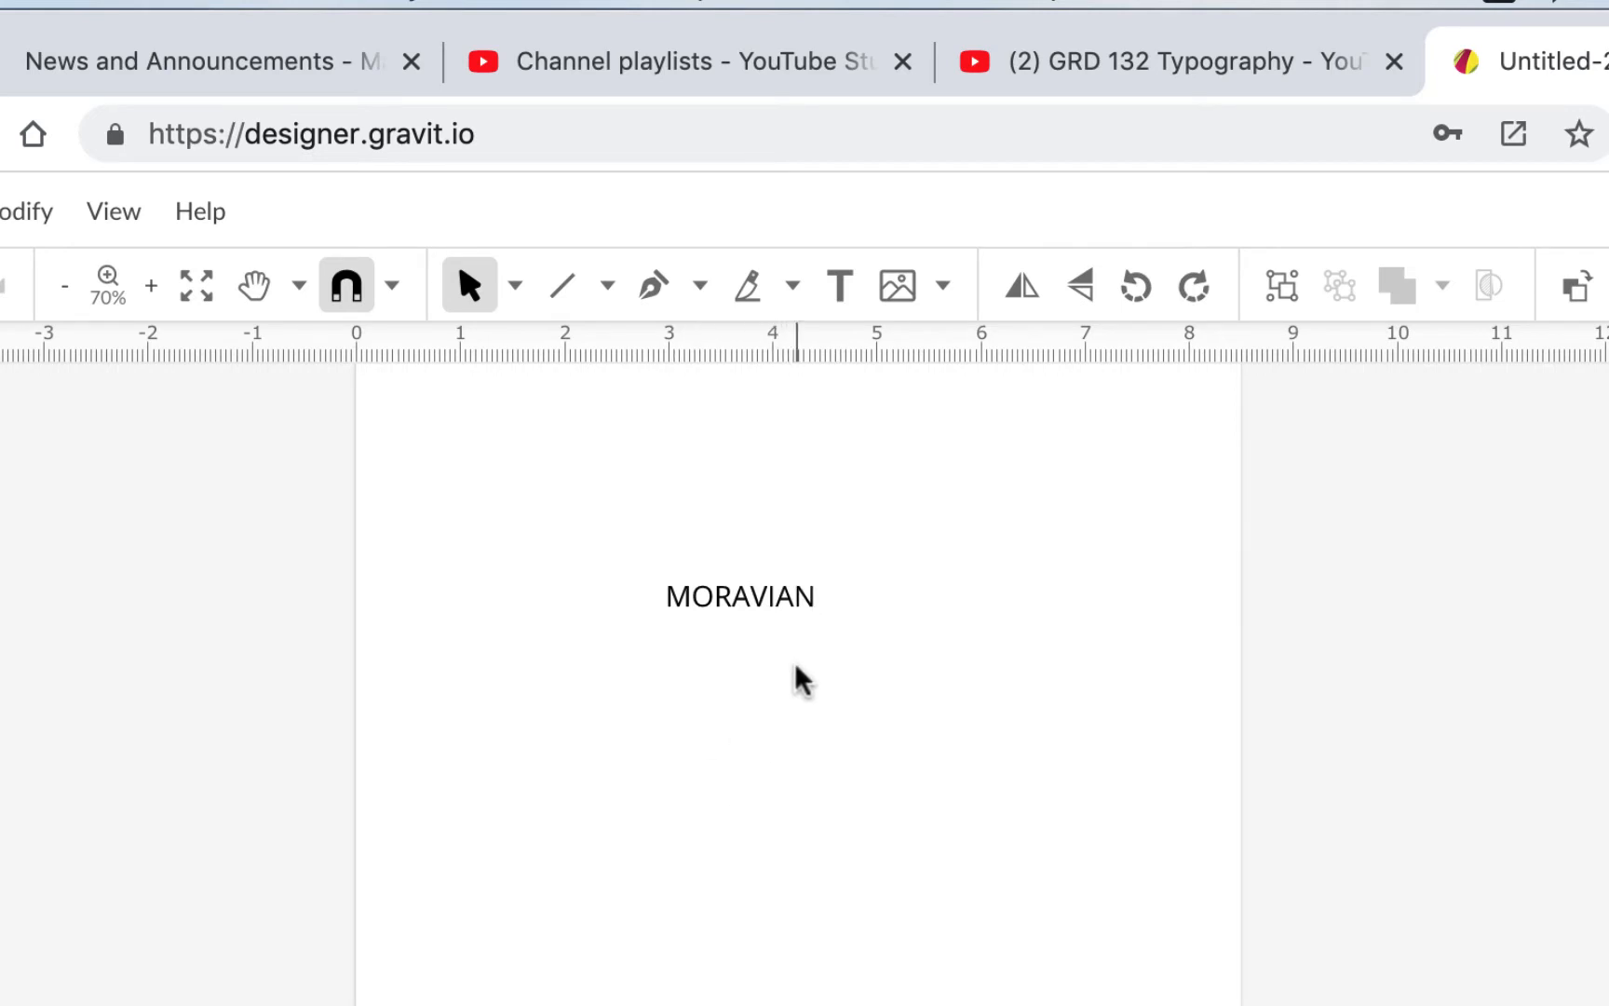
# Step: Format the word MORAVIAN in the EB Garamond font at a size of 60 px
pyautogui.press('super+plus')
pyautogui.press('super+plus')
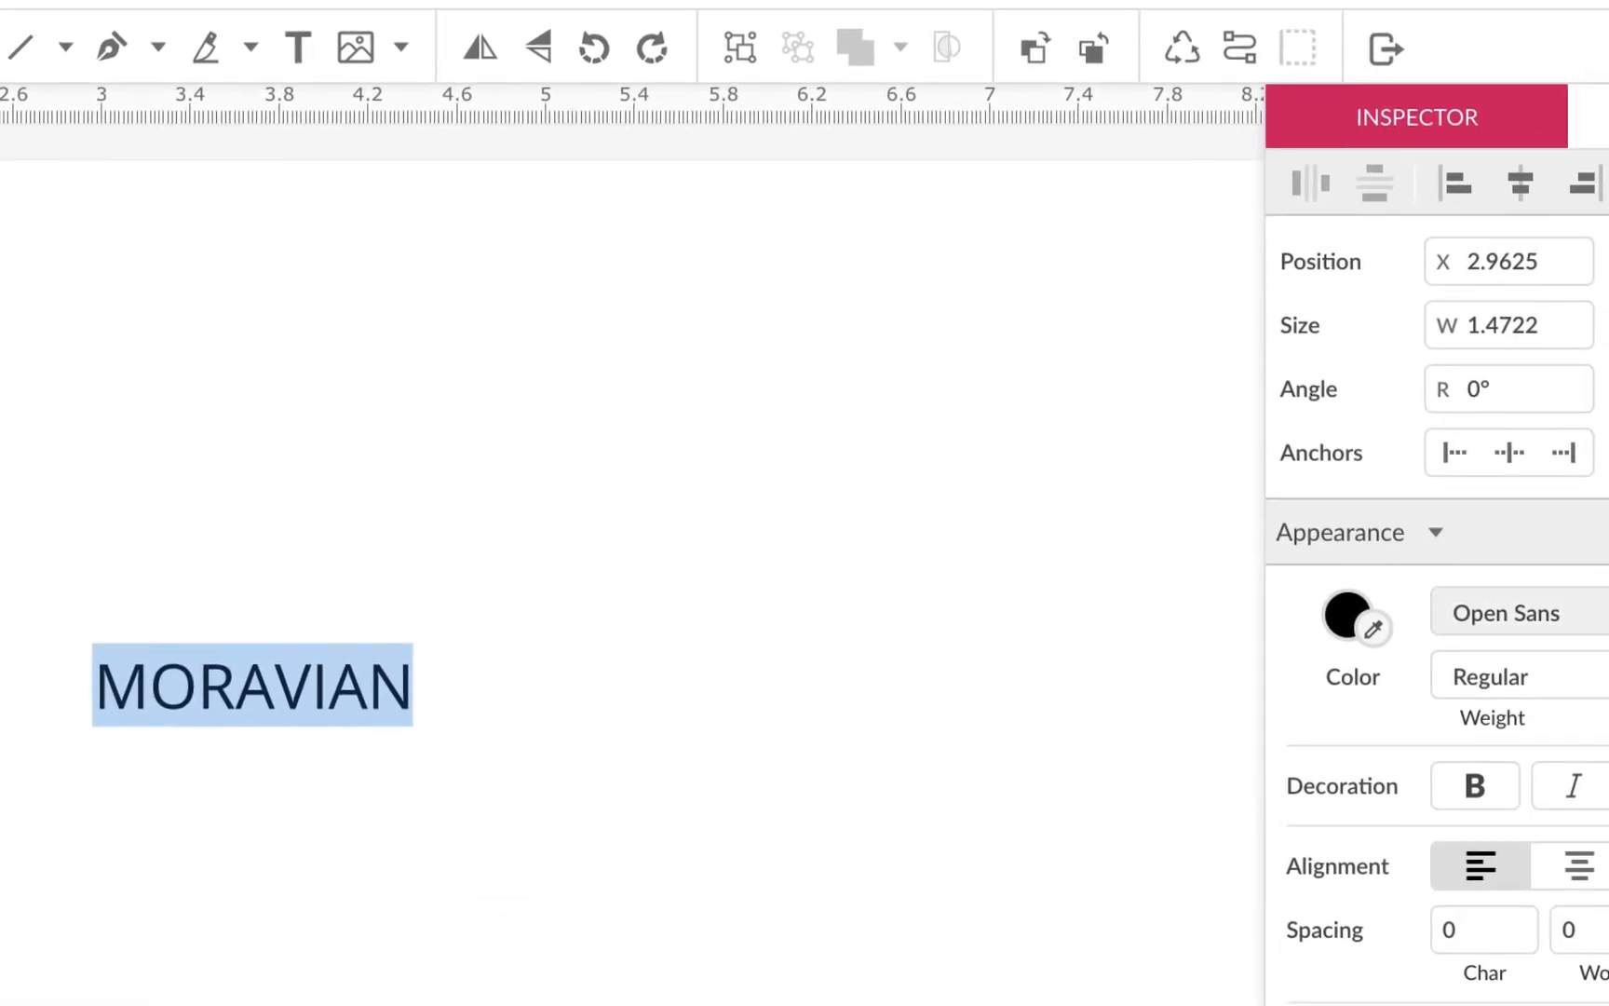
pyautogui.click(1574, 612)
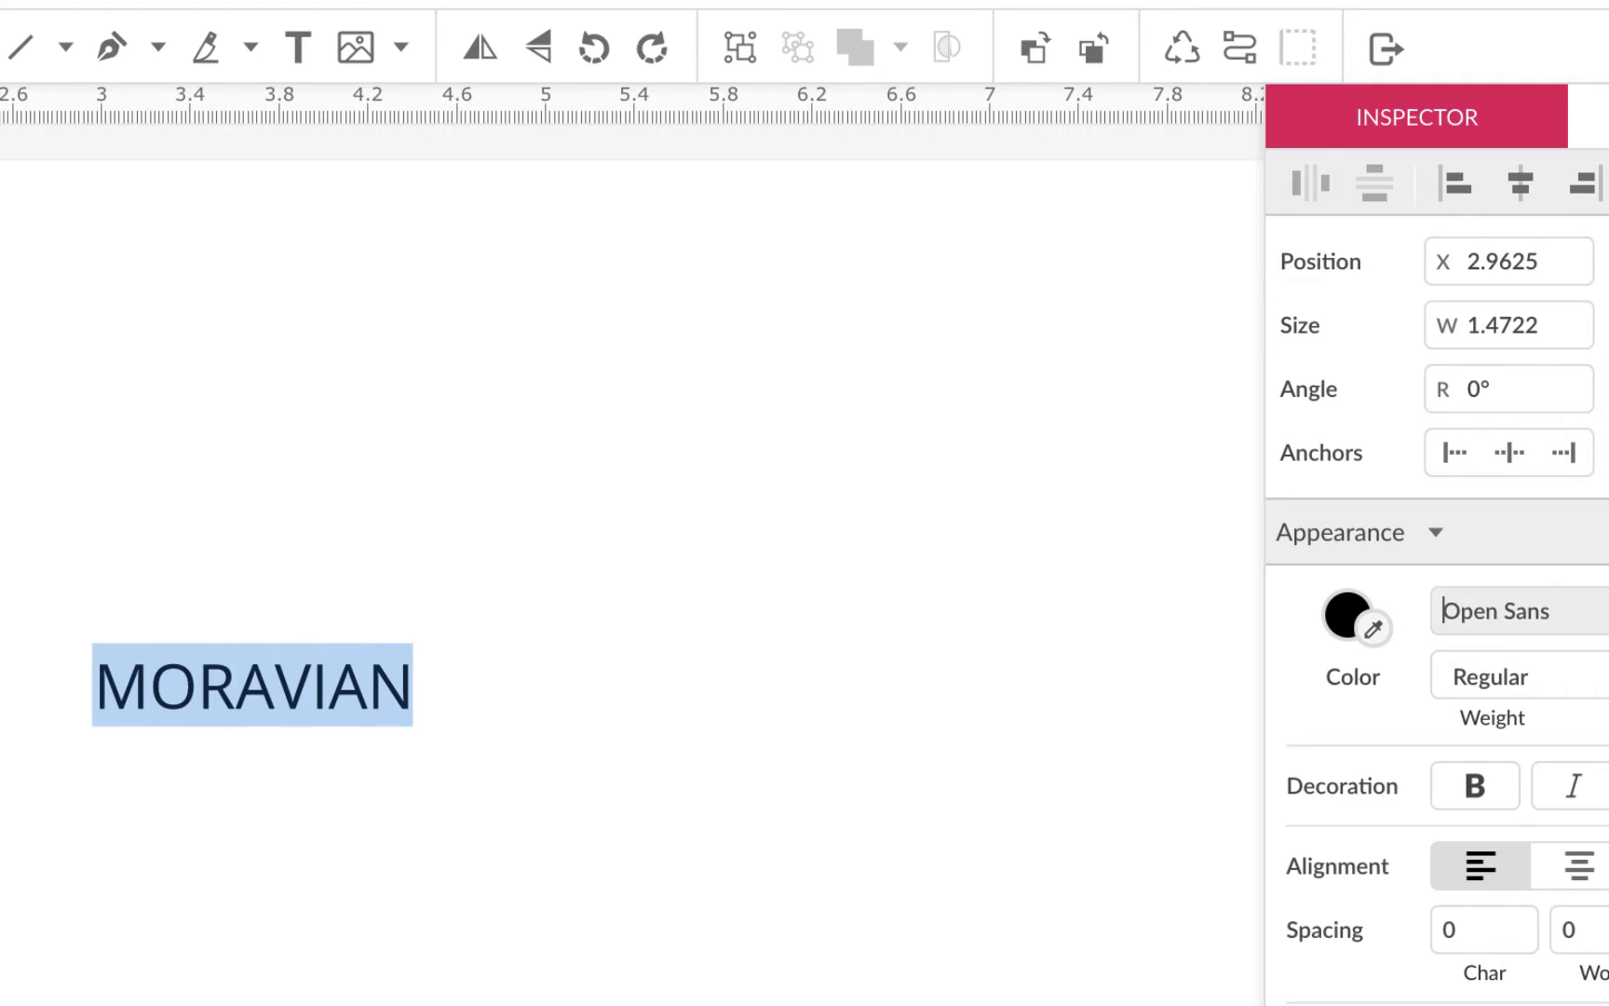
pyautogui.write('eb')
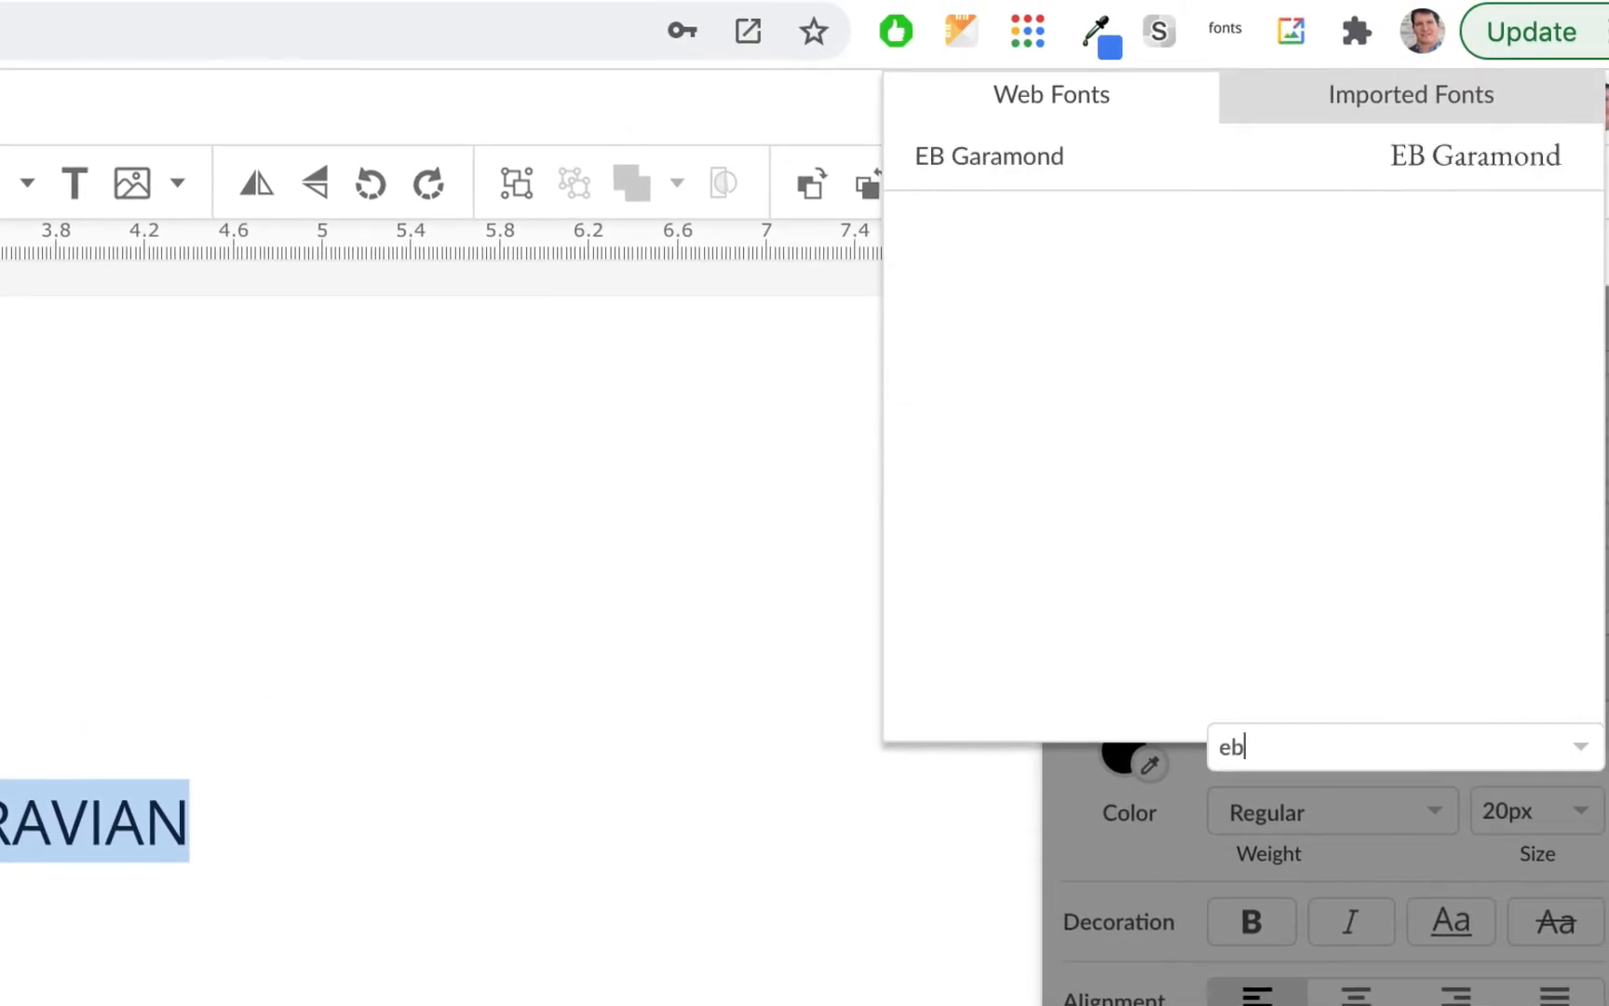
pyautogui.click(1331, 186)
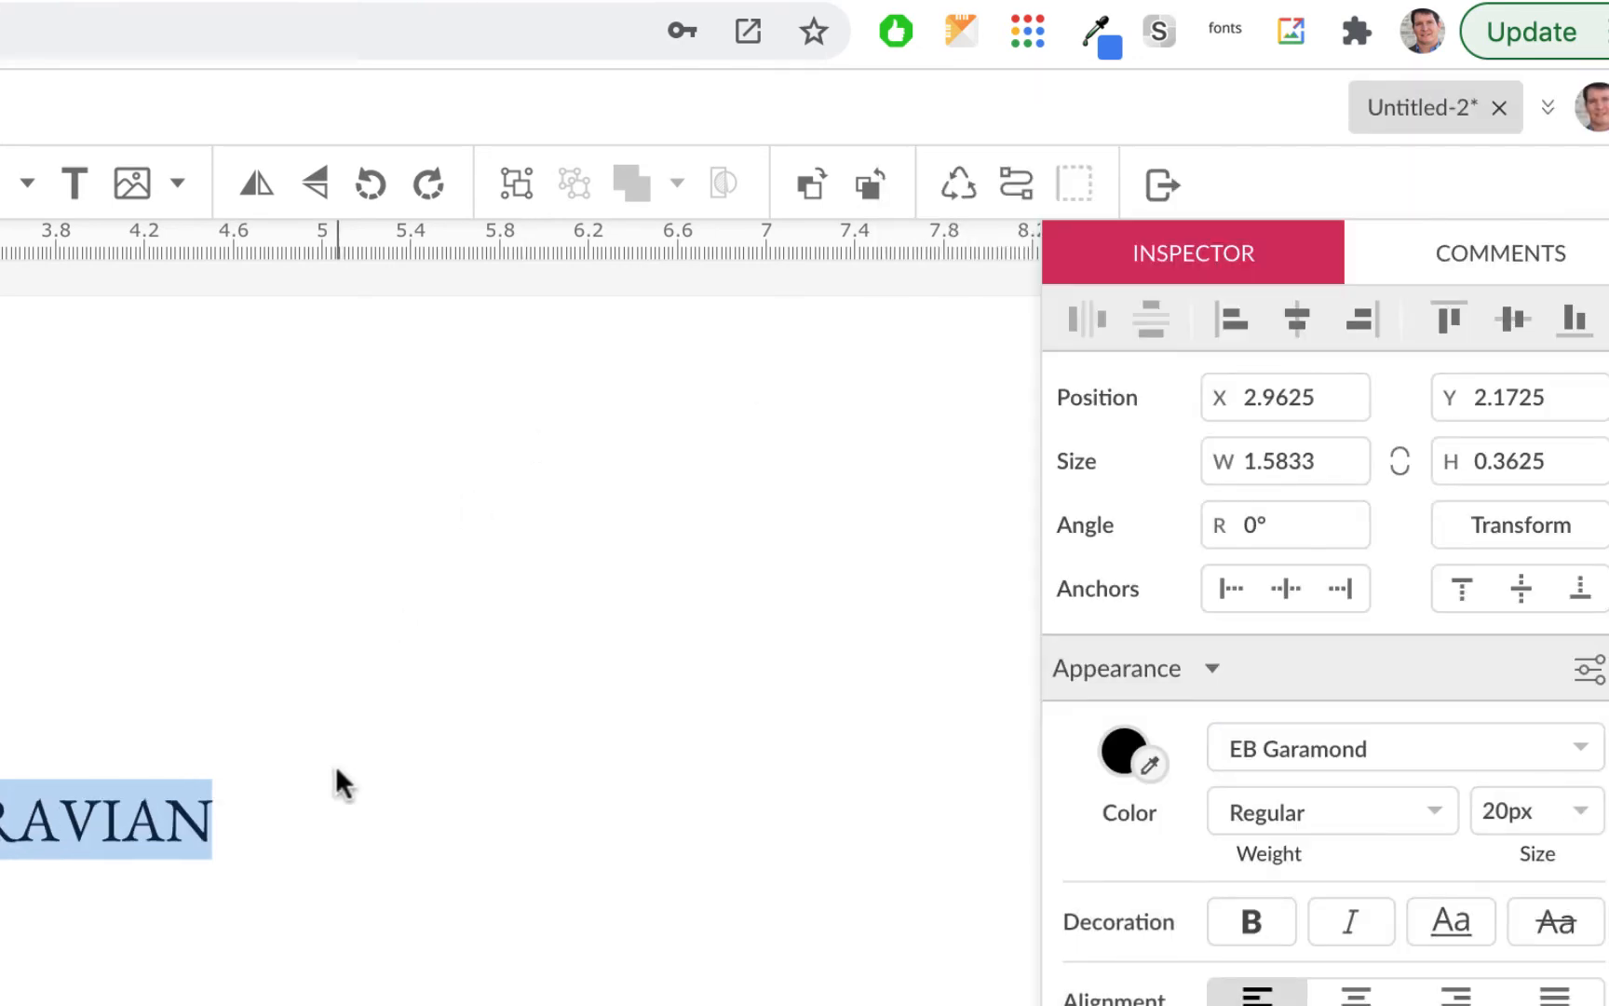
pyautogui.click(1523, 816)
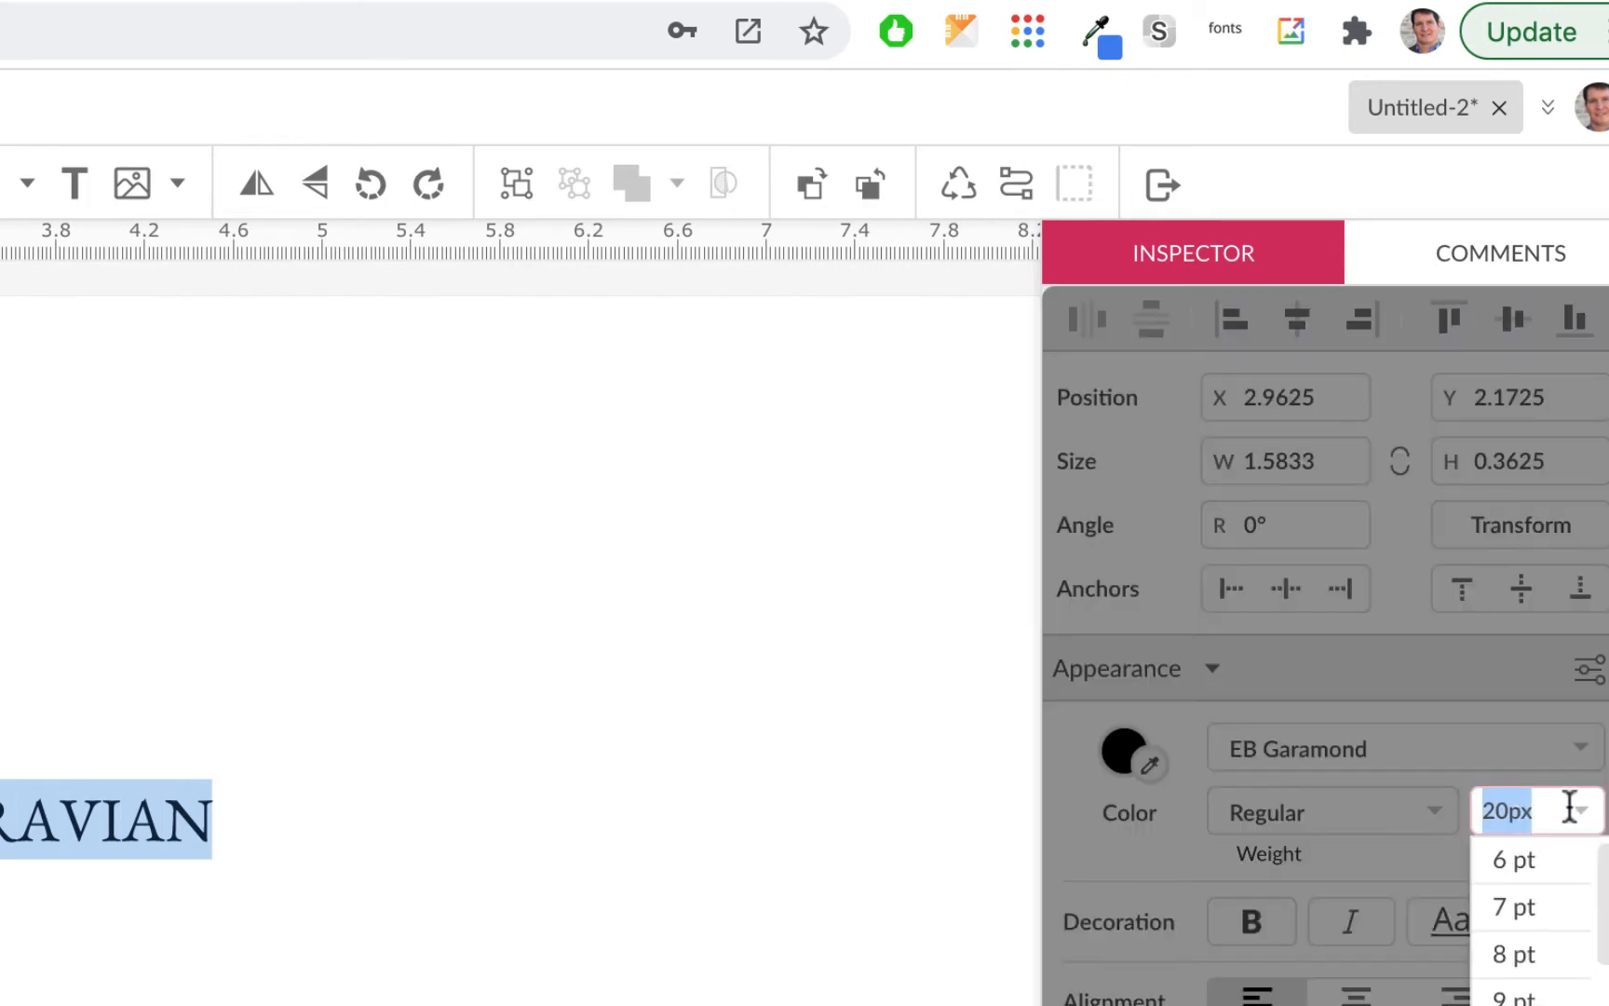
pyautogui.write('60')
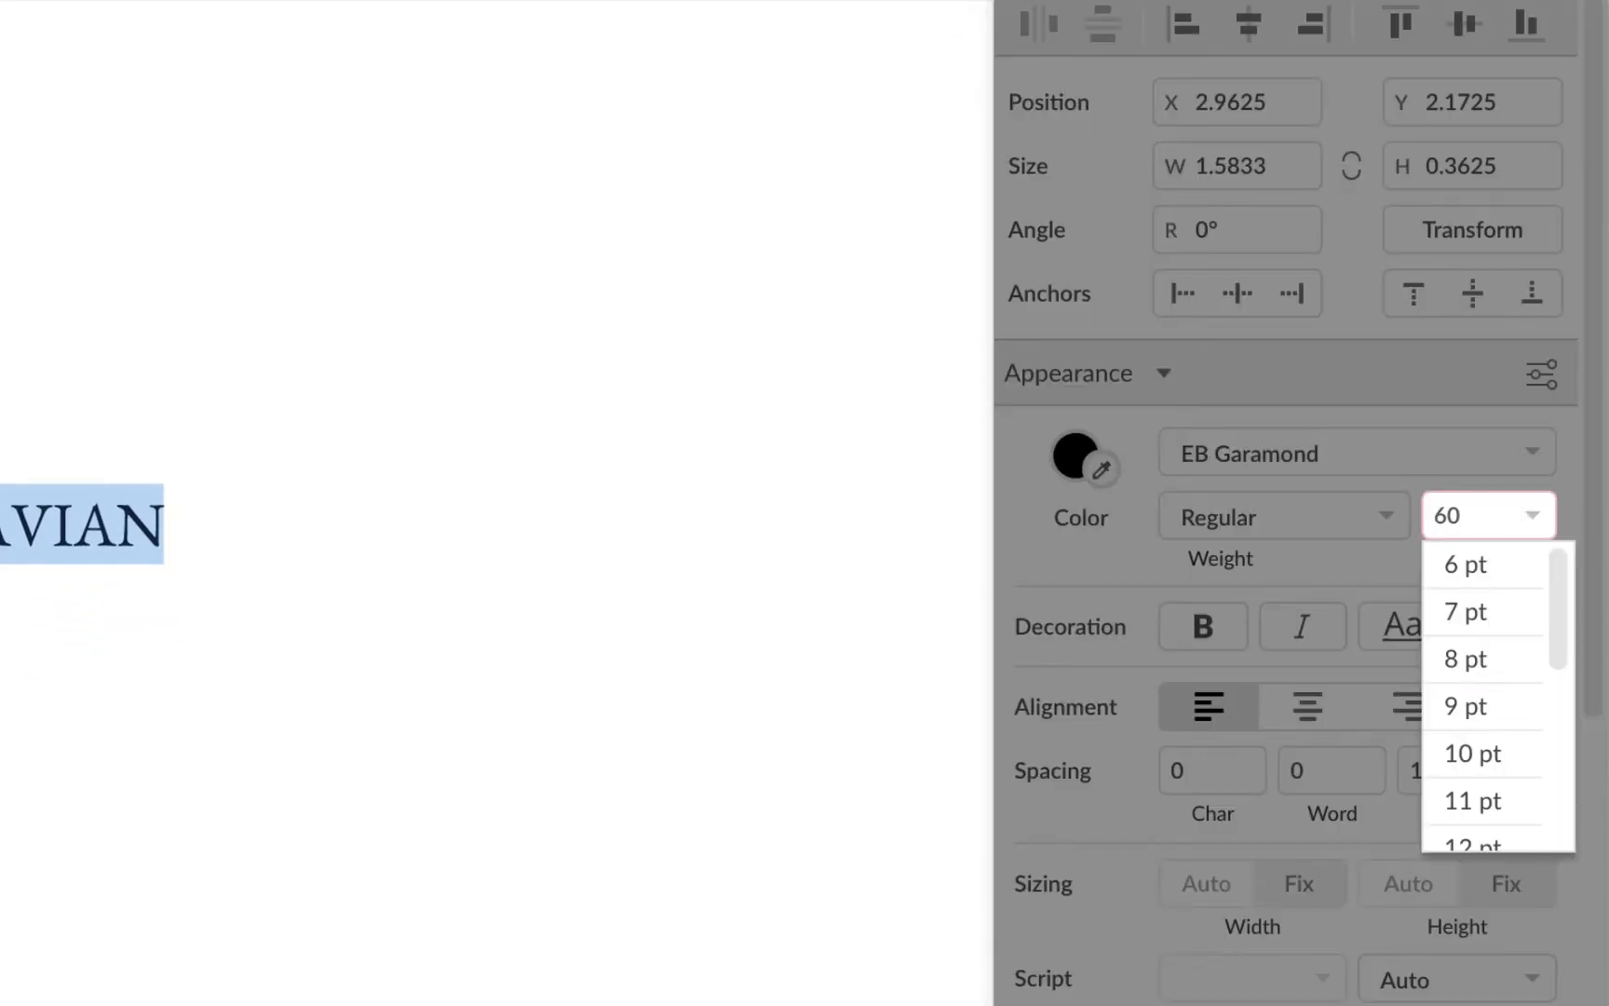
pyautogui.press('Return')
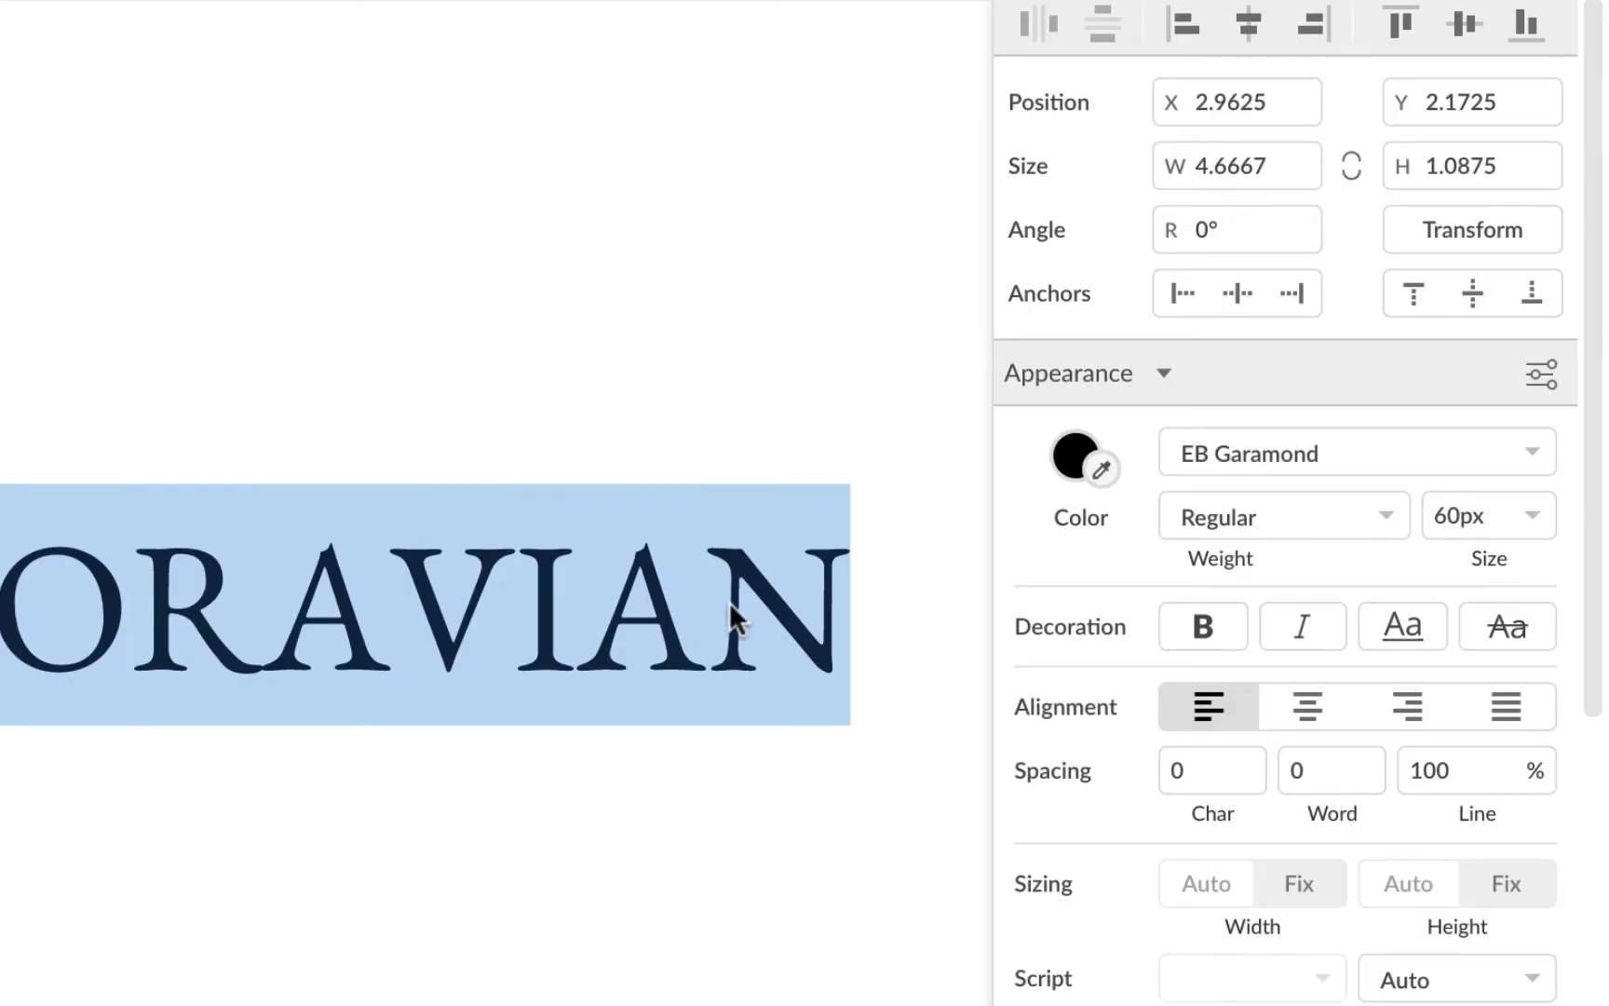
pyautogui.click(501, 772)
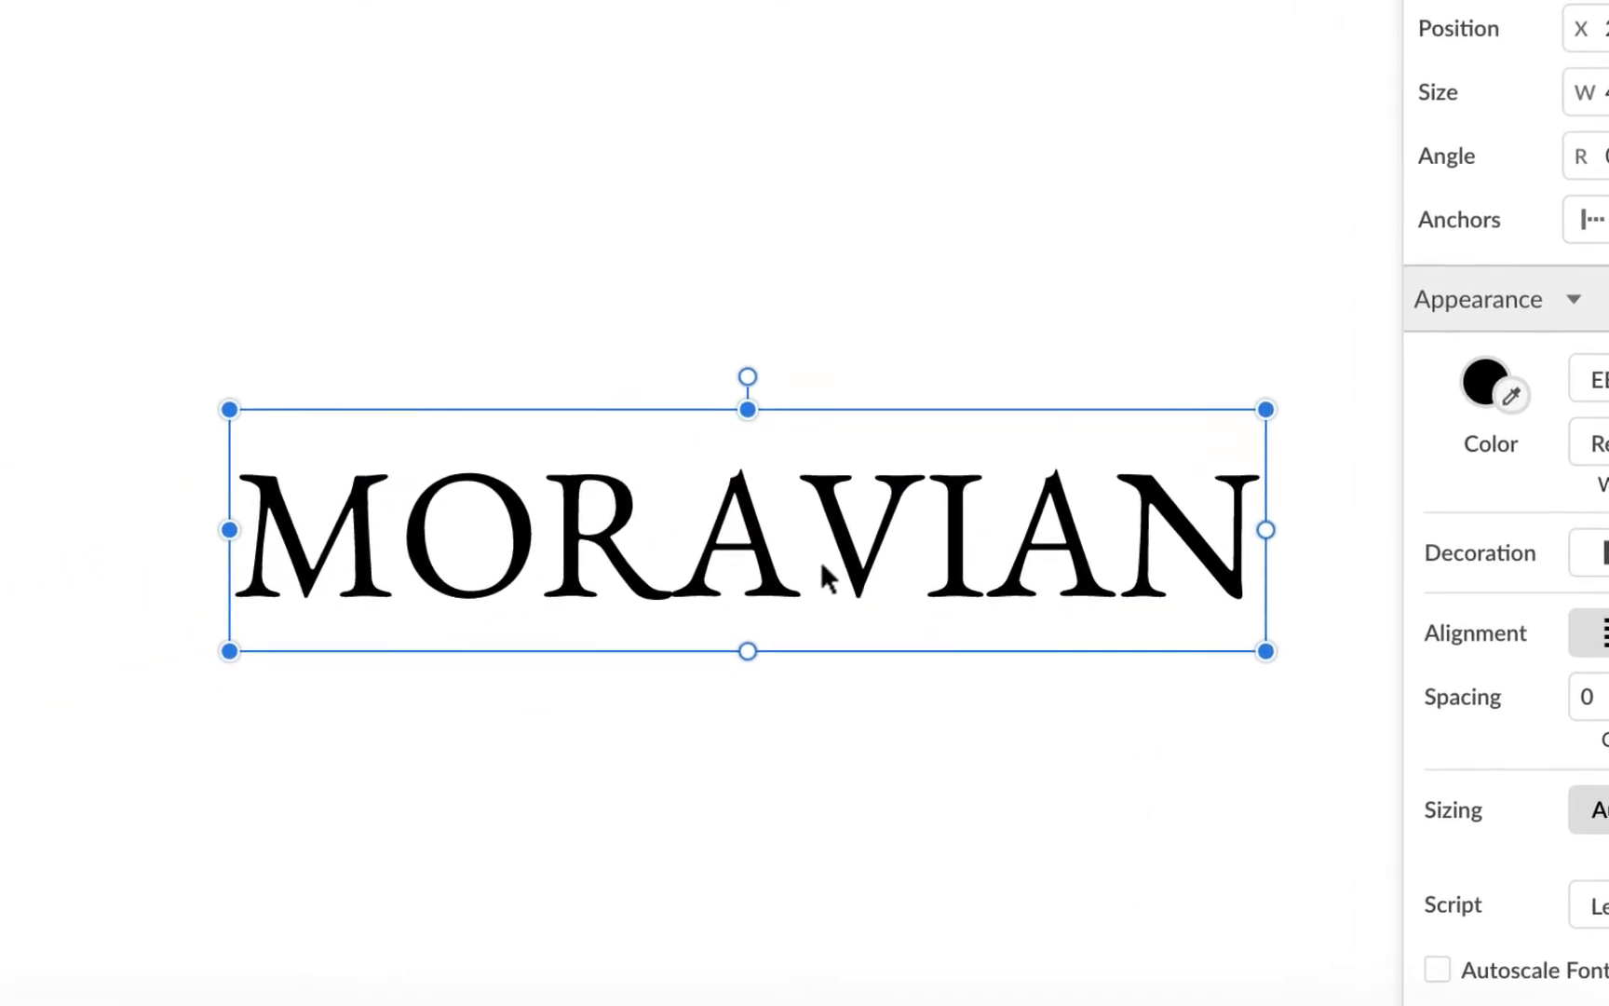
# Step: Duplicate the MORAVIAN text directly below itself and change the copy to read COLLEGE
pyautogui.moveTo(430, 650); pyautogui.dragTo(253, 507)
pyautogui.moveTo(712, 425); pyautogui.dragTo(712, 418)
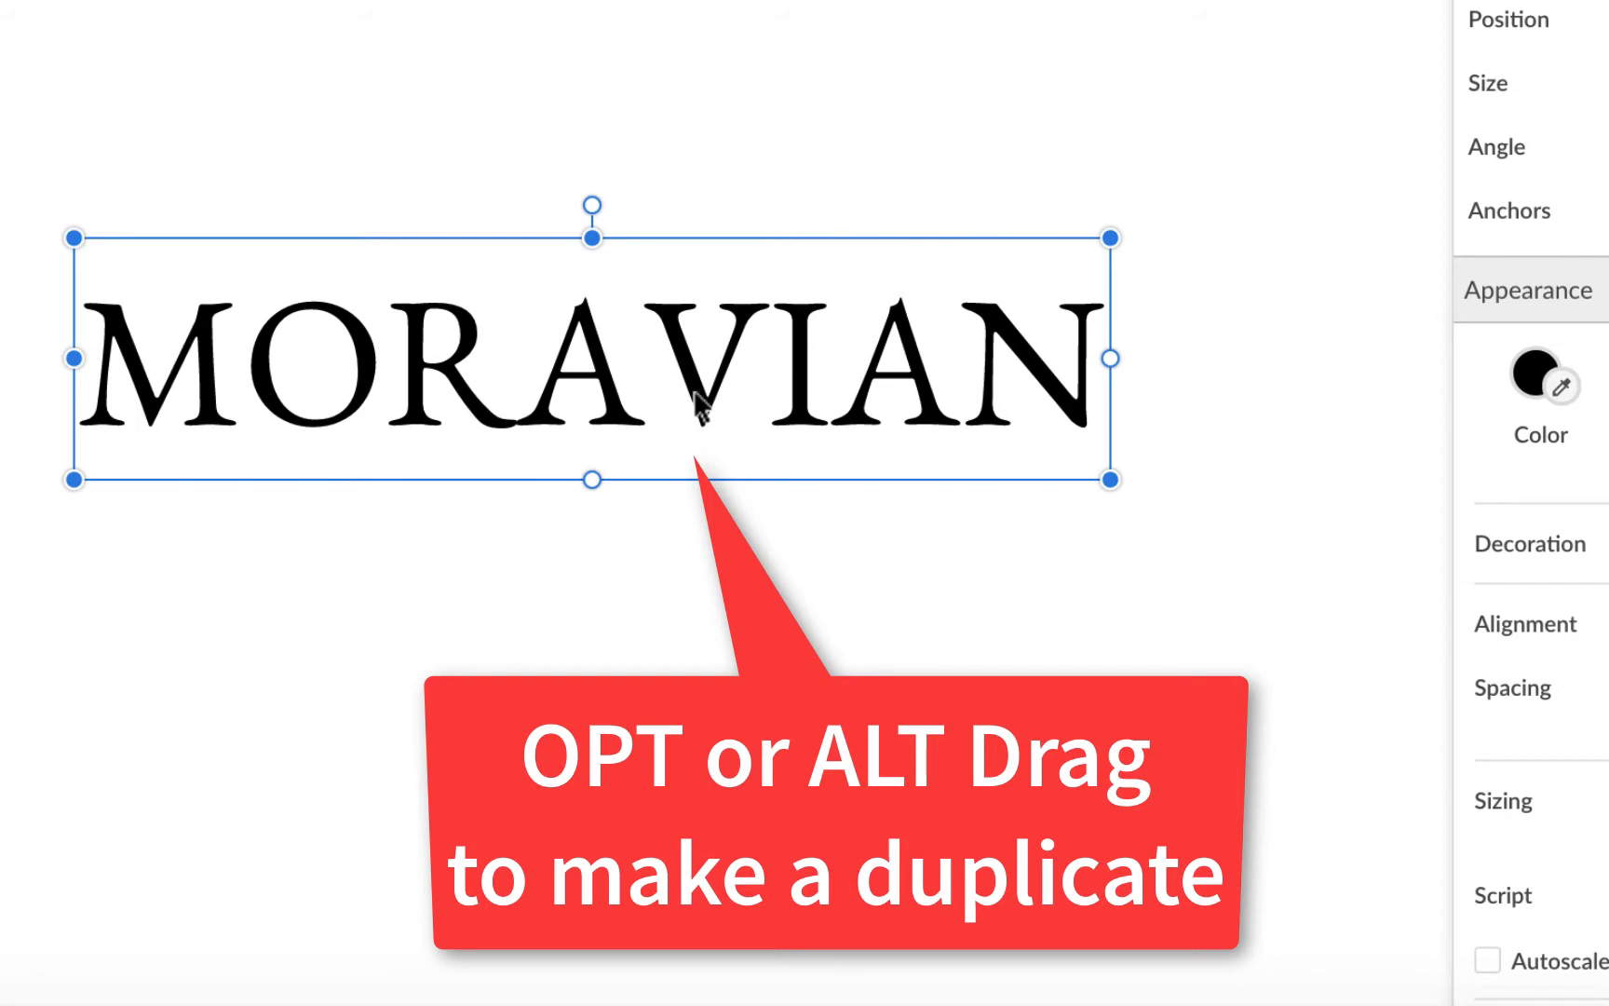
pyautogui.moveTo(694, 406); pyautogui.dragTo(700, 603)
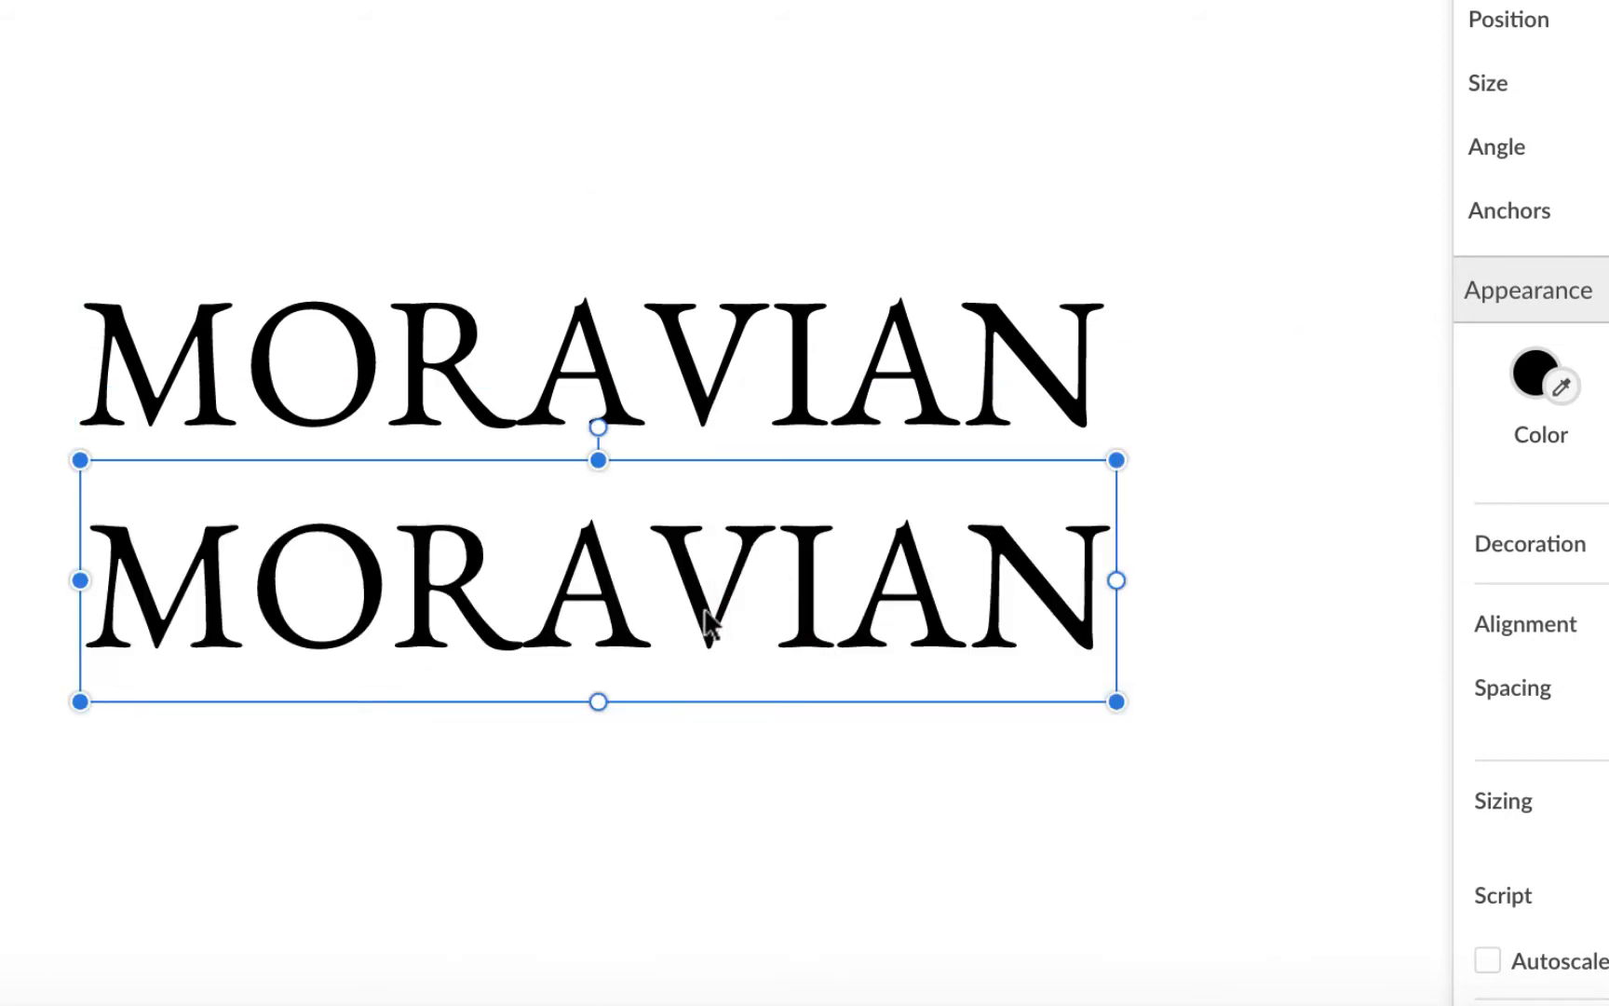
pyautogui.click(706, 622)
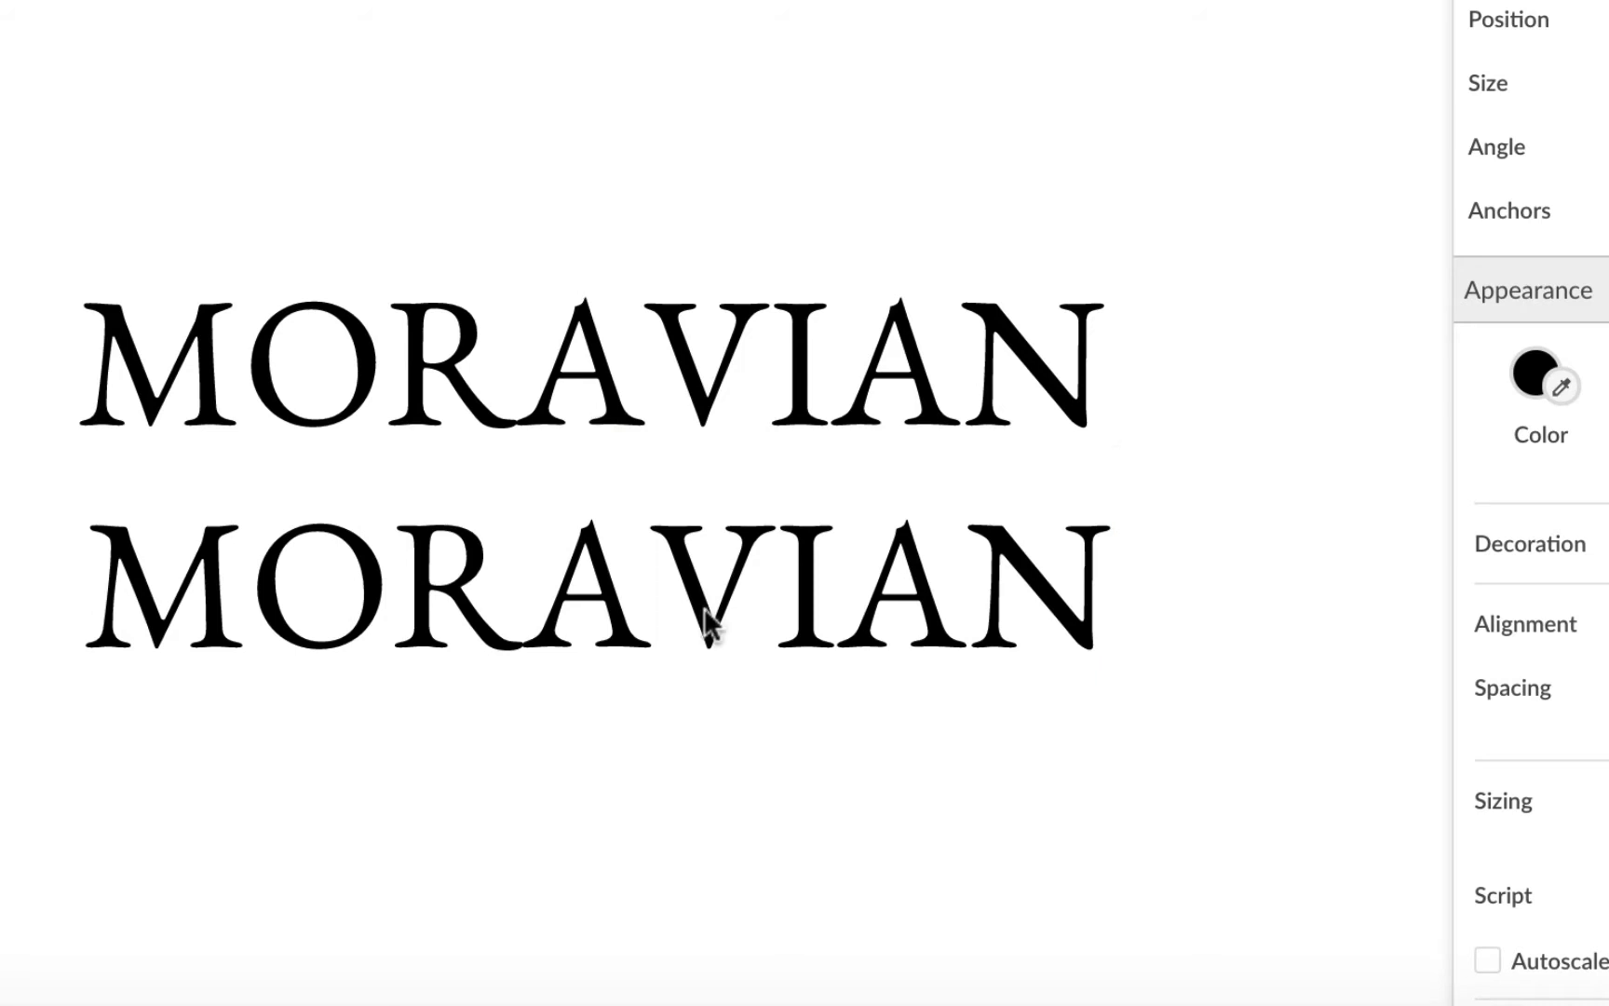
pyautogui.hotkey('ctrl', 'a')
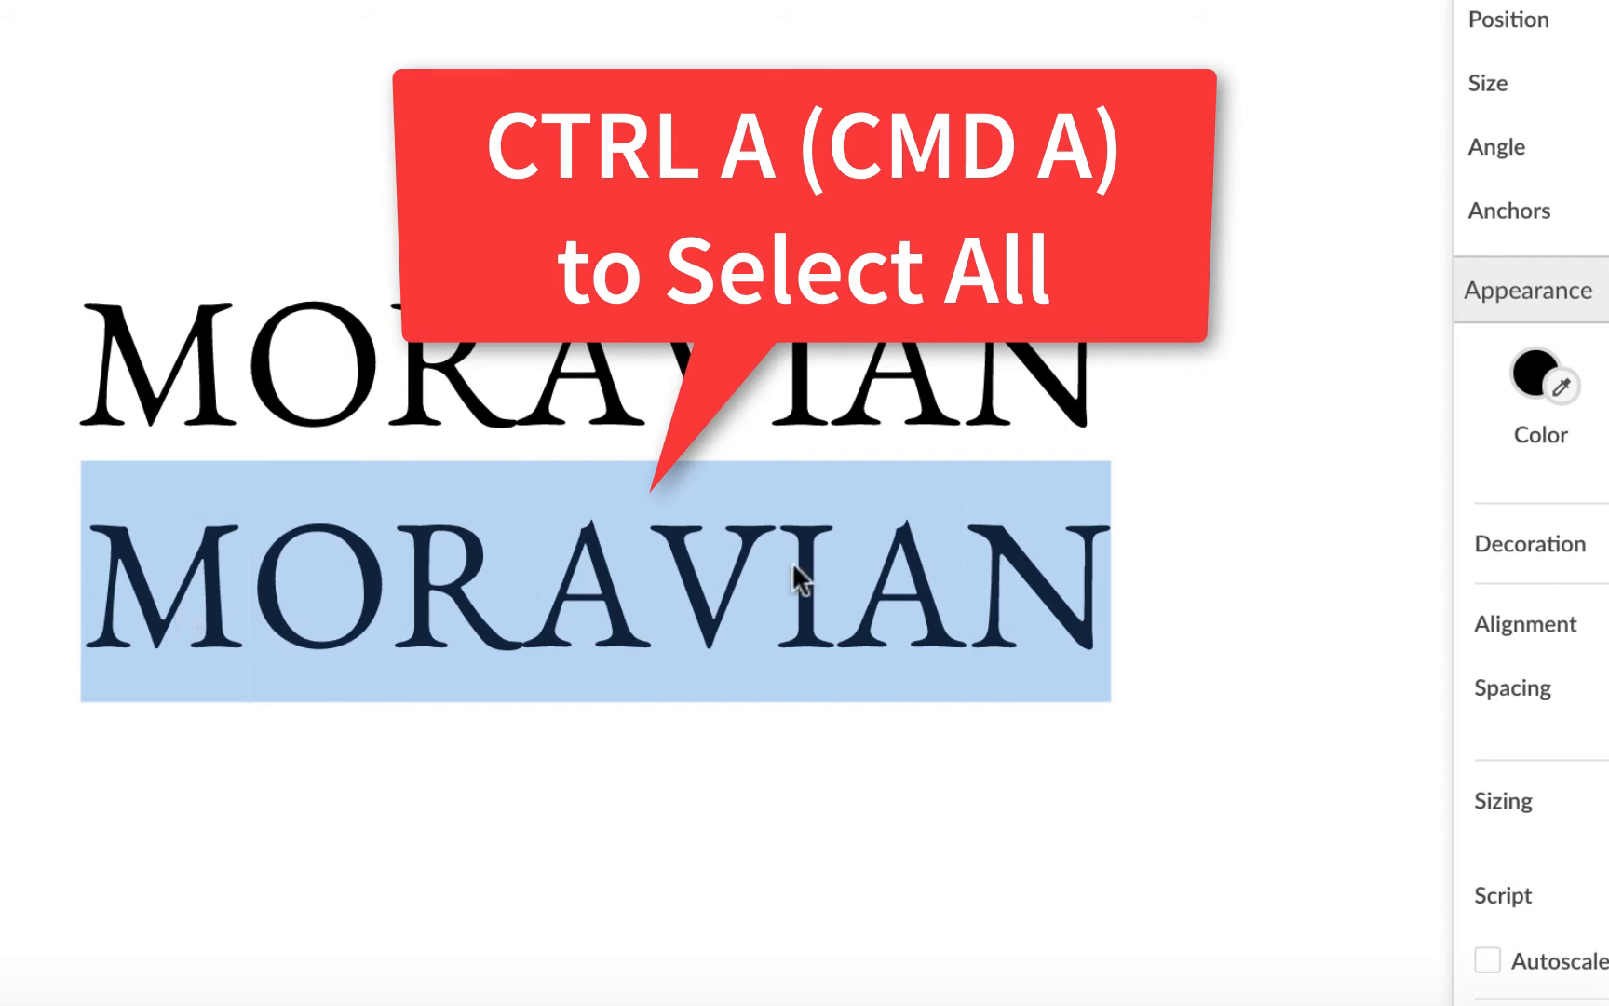
pyautogui.write('COLLGE')
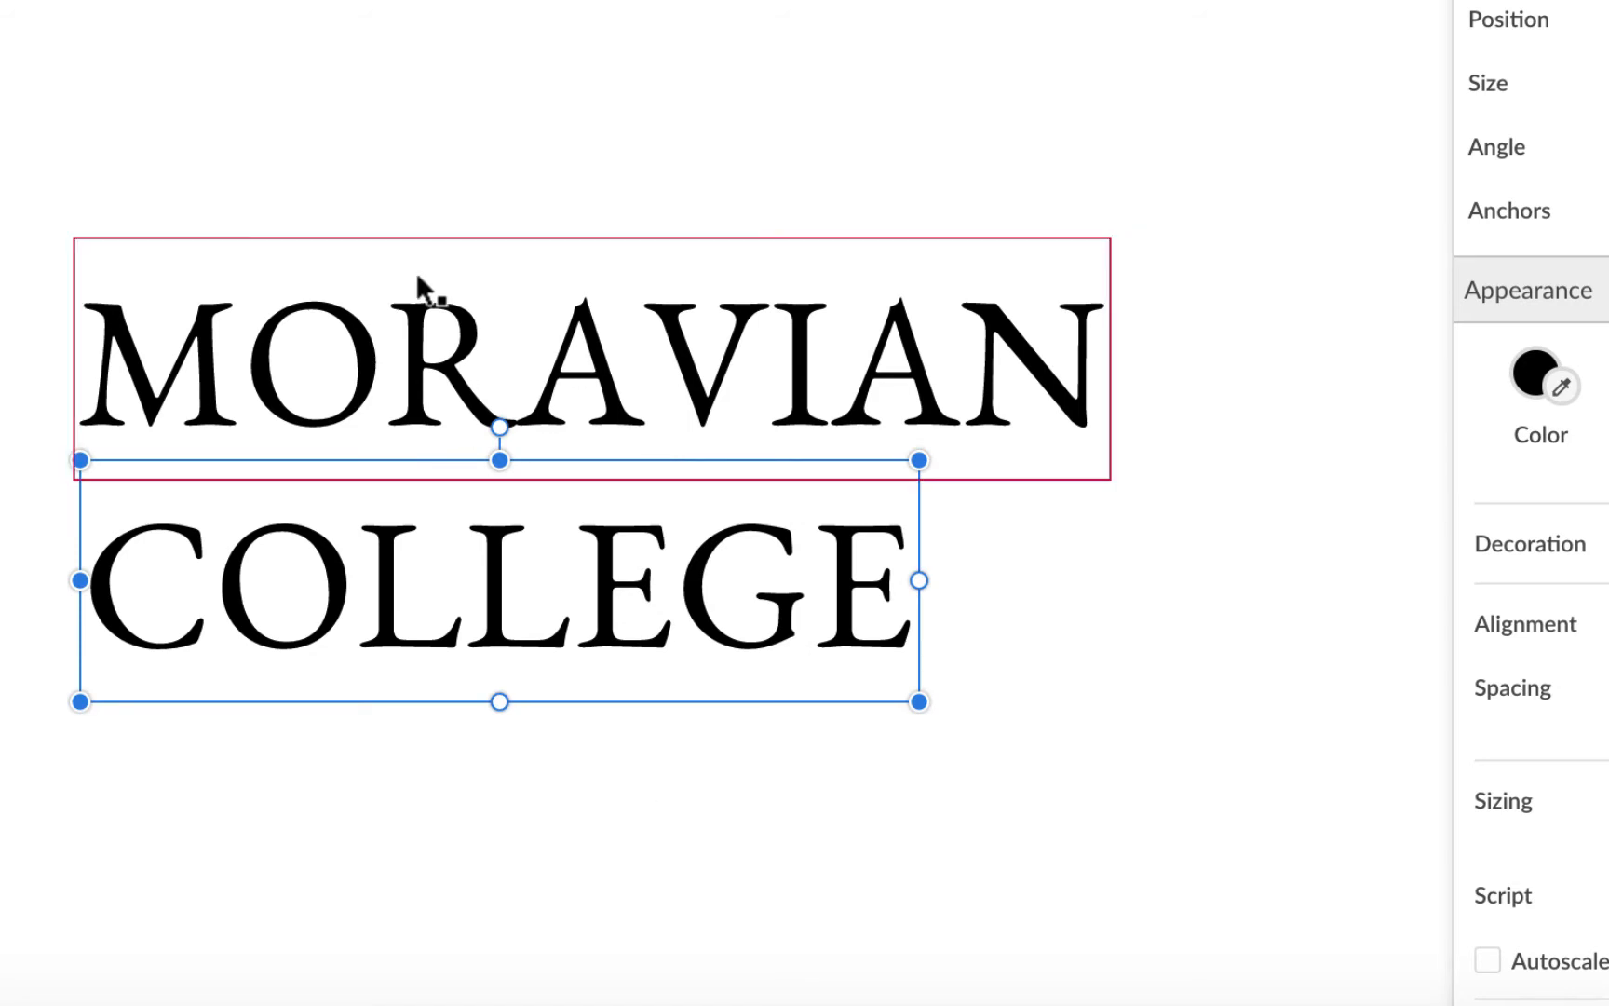
# Step: Reposition COLLEGE close beneath MORAVIAN with the left edges of both words roughly aligned
pyautogui.moveTo(609, 602); pyautogui.dragTo(715, 604)
pyautogui.click(833, 852)
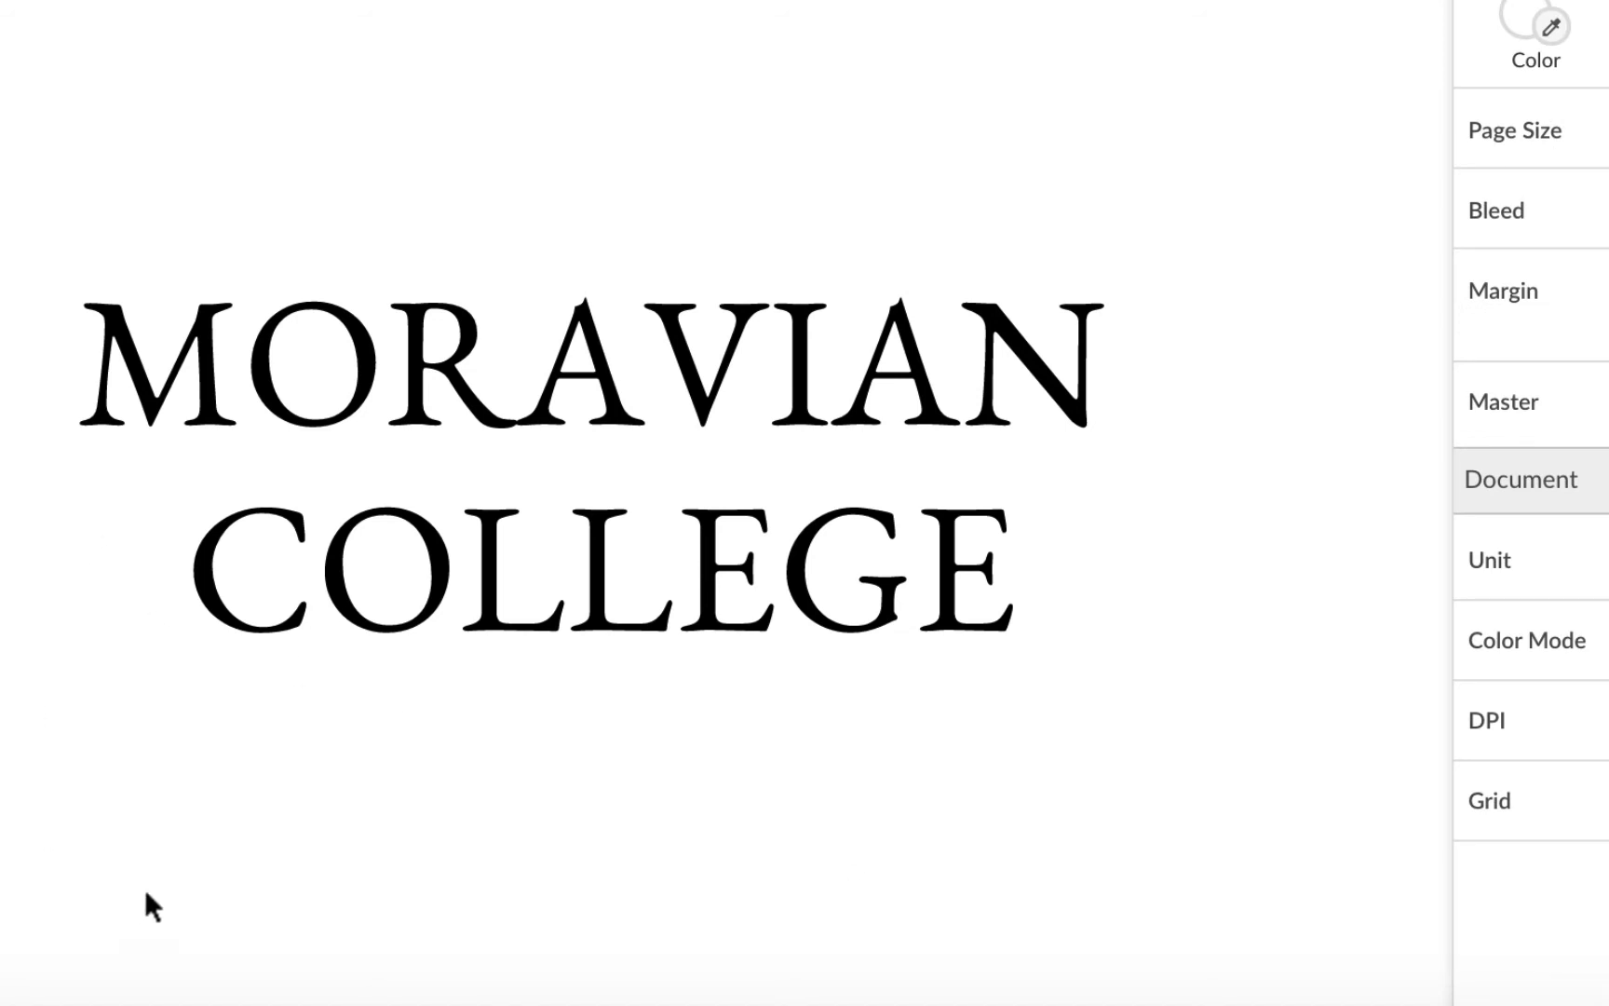
pyautogui.moveTo(617, 596); pyautogui.dragTo(612, 564)
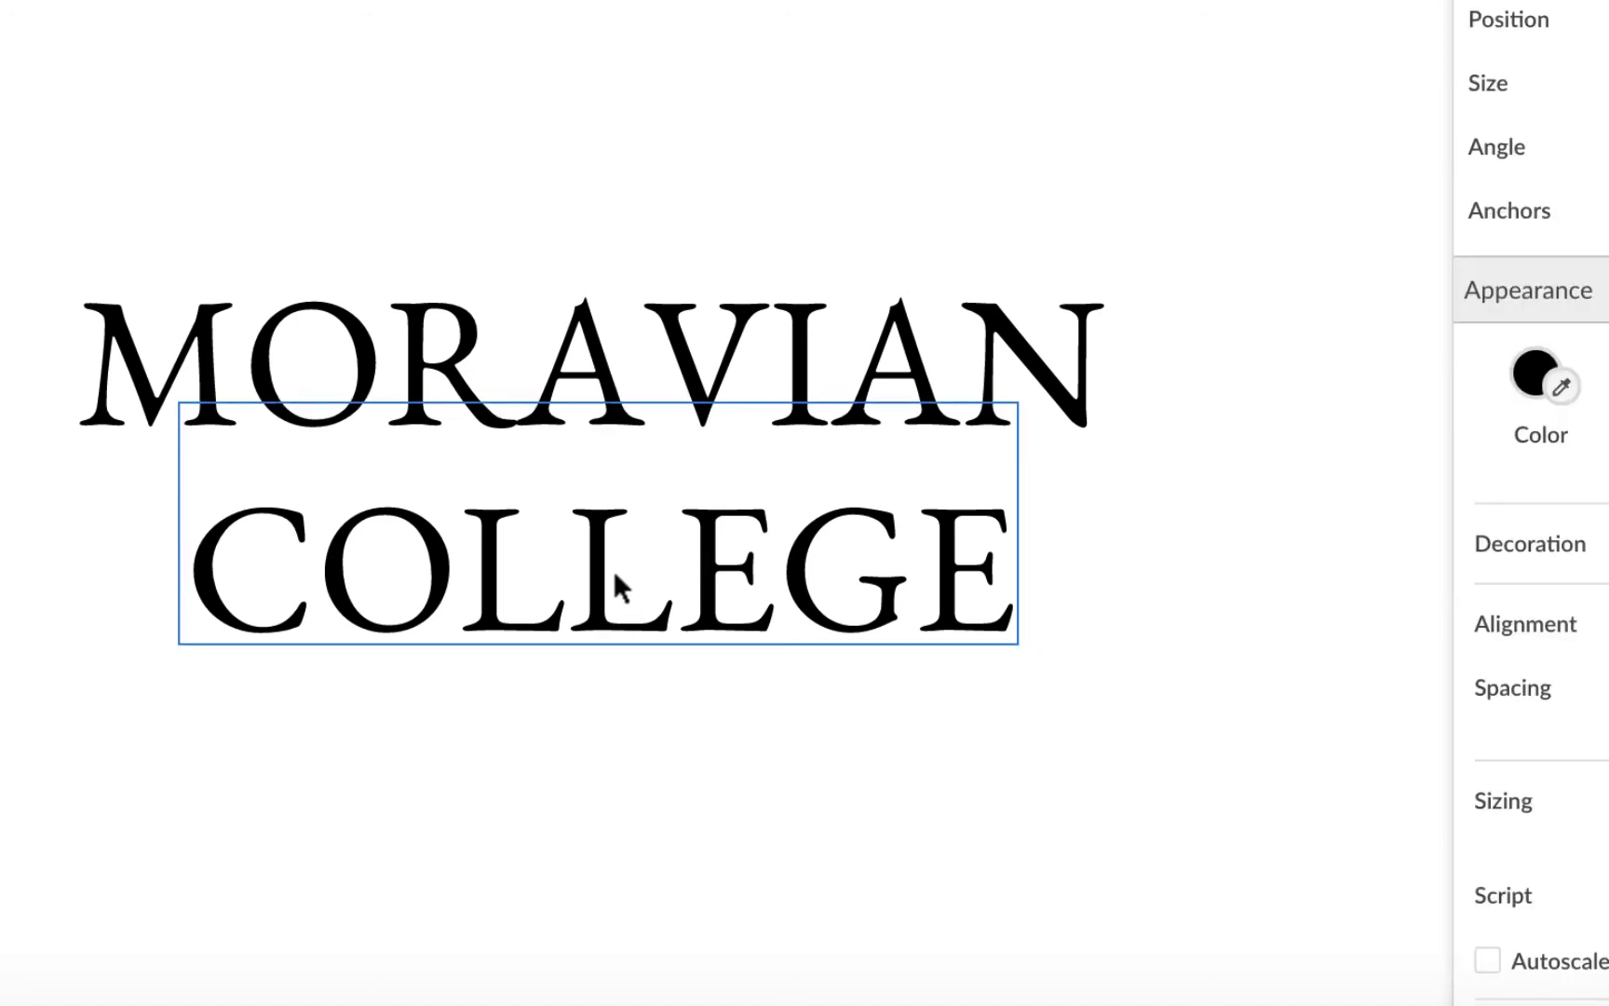
pyautogui.click(679, 740)
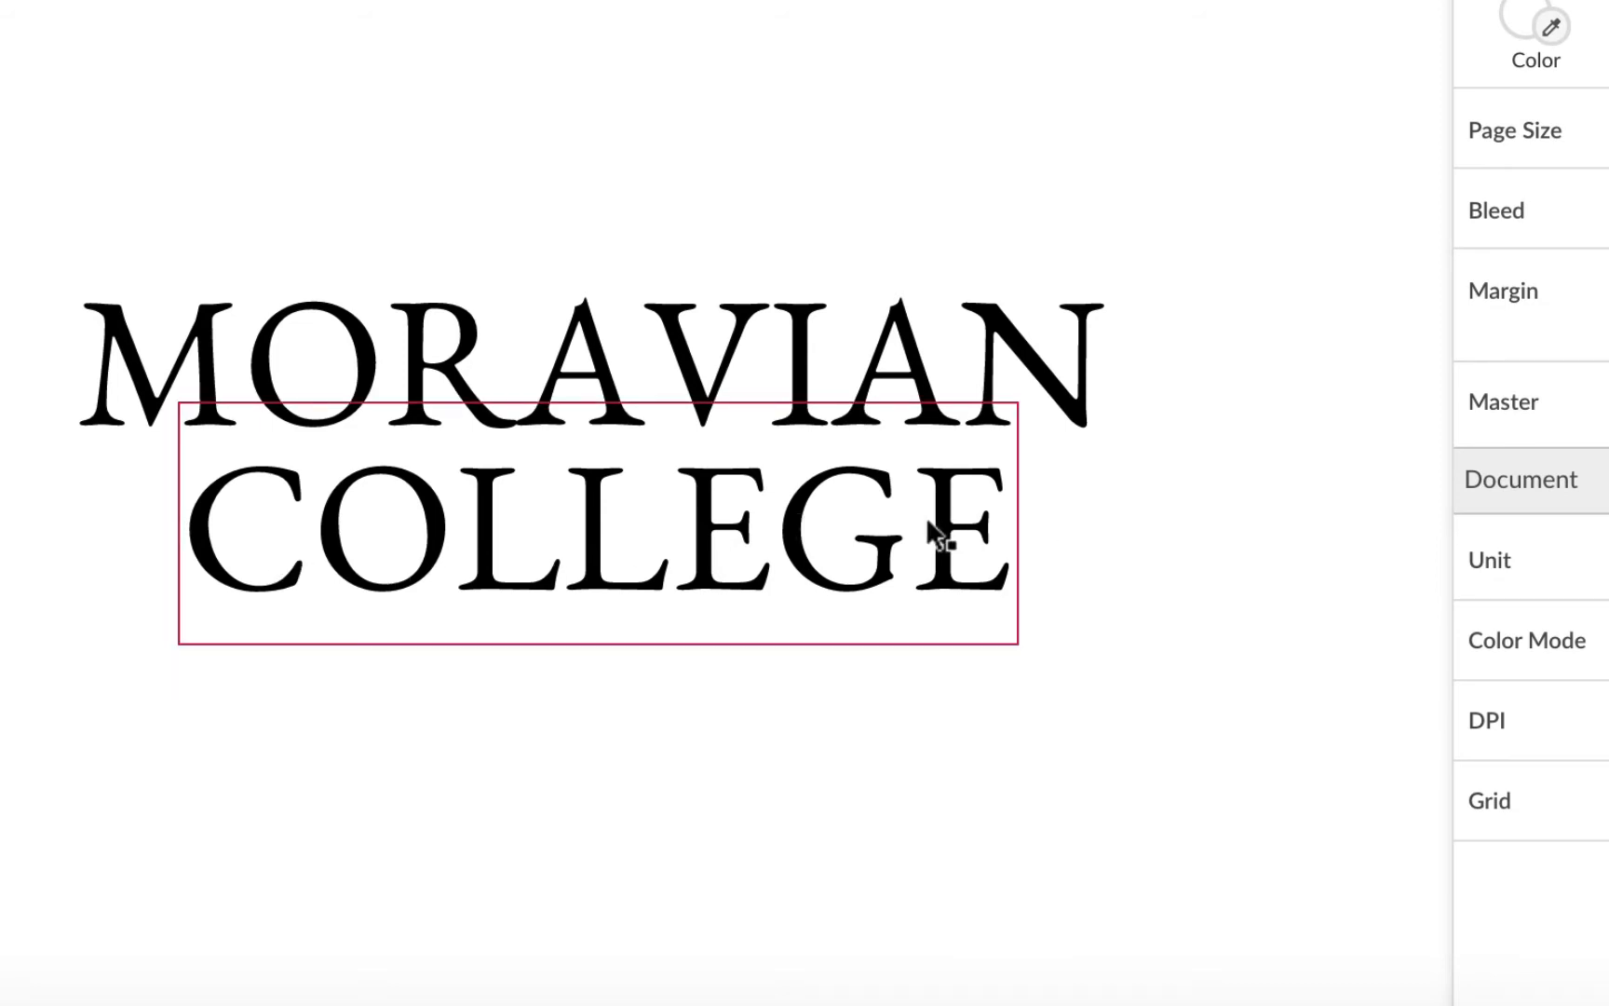
pyautogui.moveTo(883, 557); pyautogui.dragTo(766, 540)
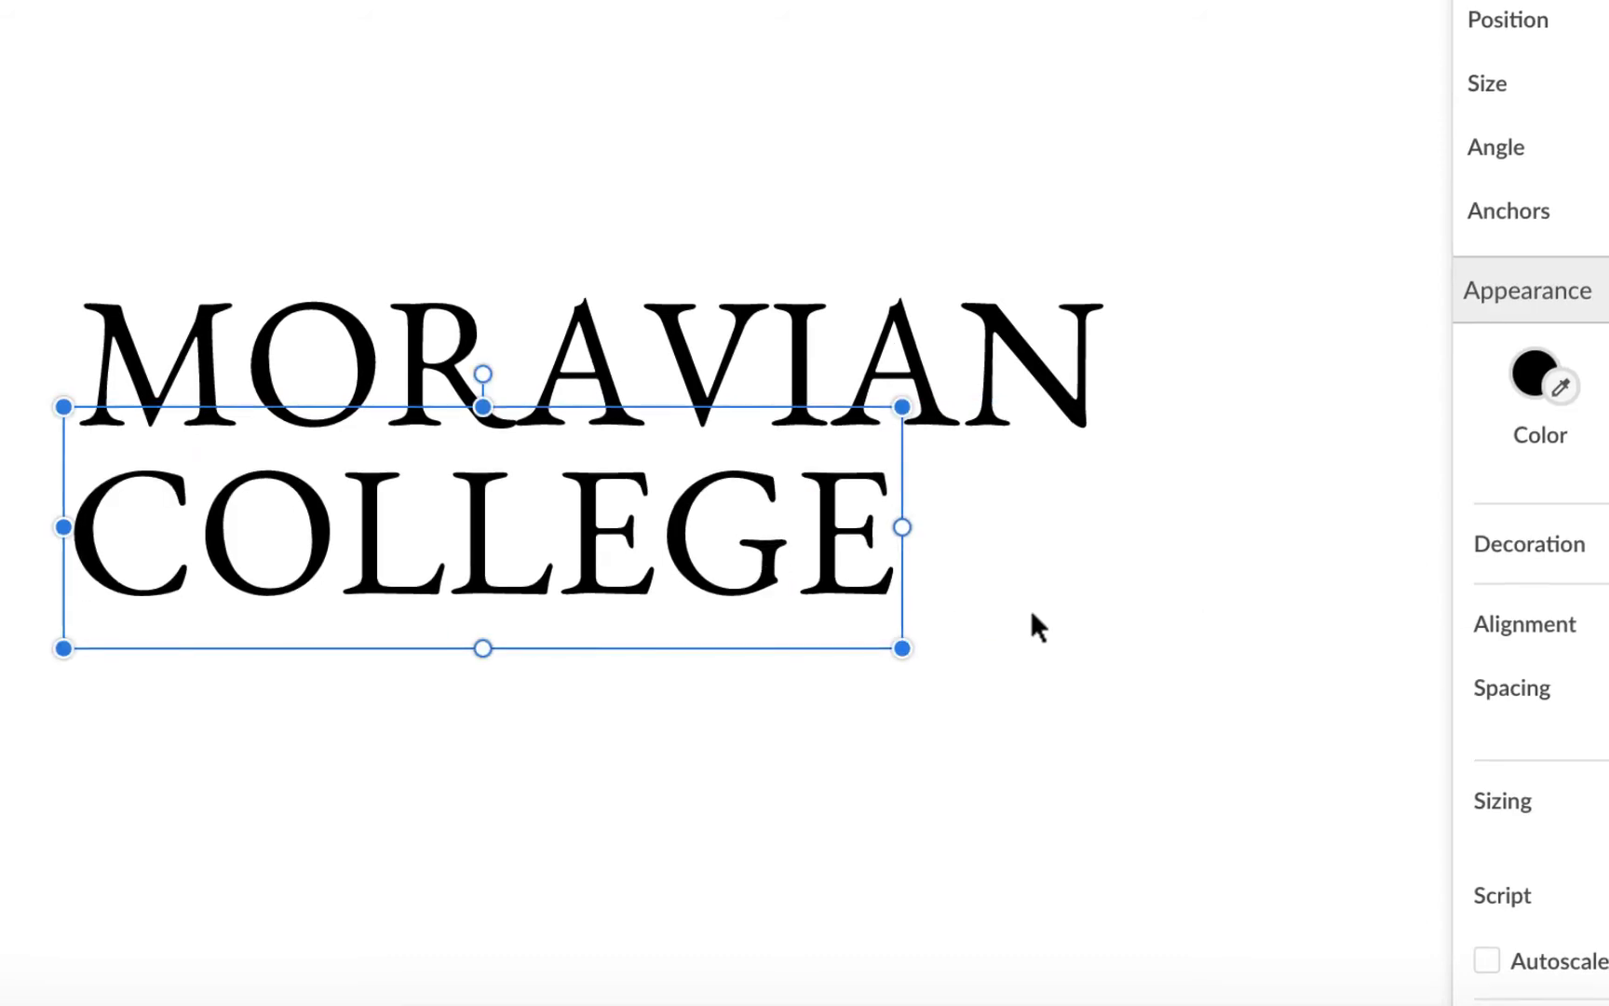
# Step: Enable Autoscale Font for COLLEGE and enlarge it proportionally to about 4.61 in wide, close to MORAVIAN's width
pyautogui.scroll(-1, 1225, 650)
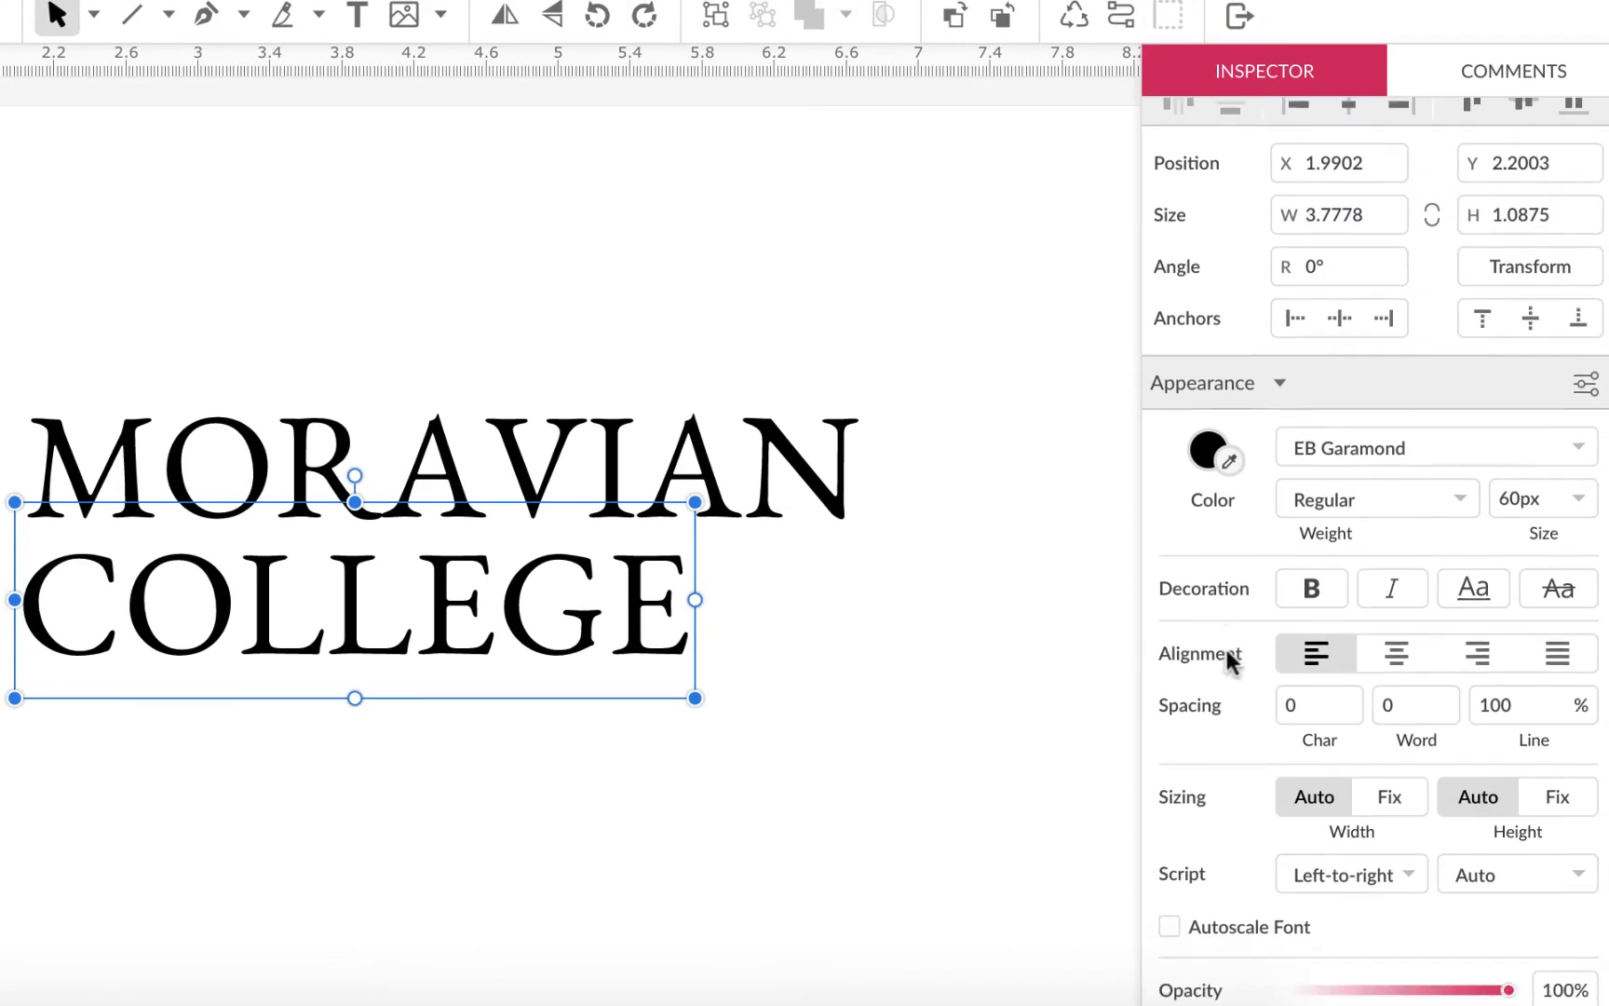
pyautogui.scroll(-3, 1225, 658)
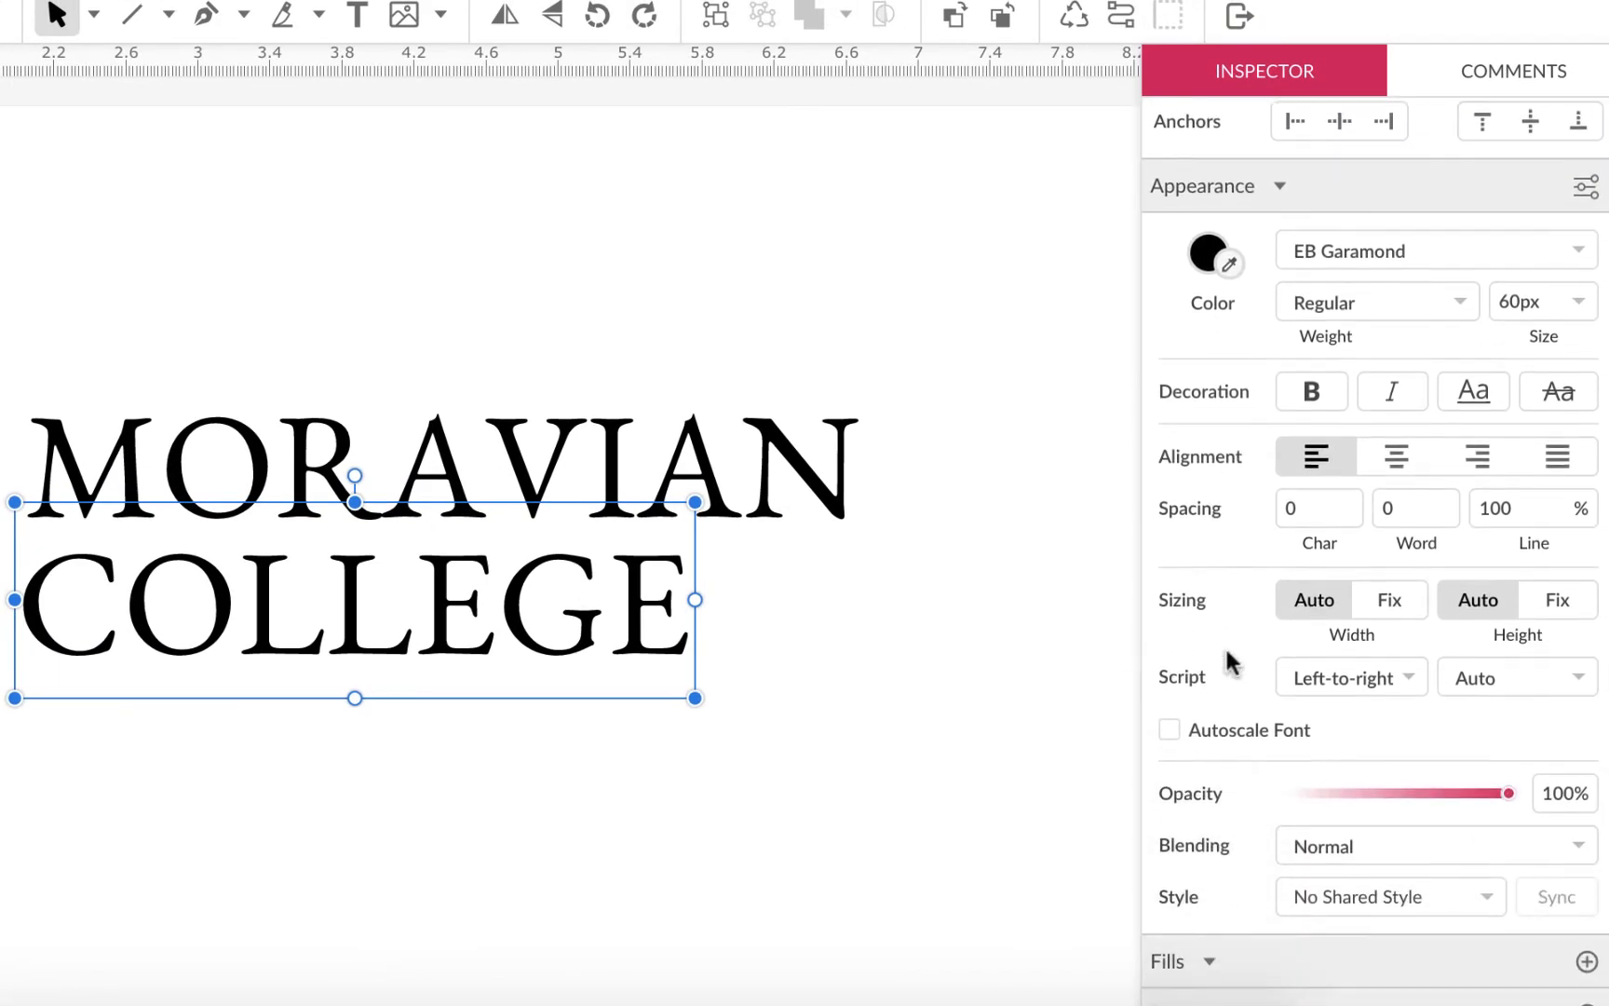
pyautogui.click(1169, 728)
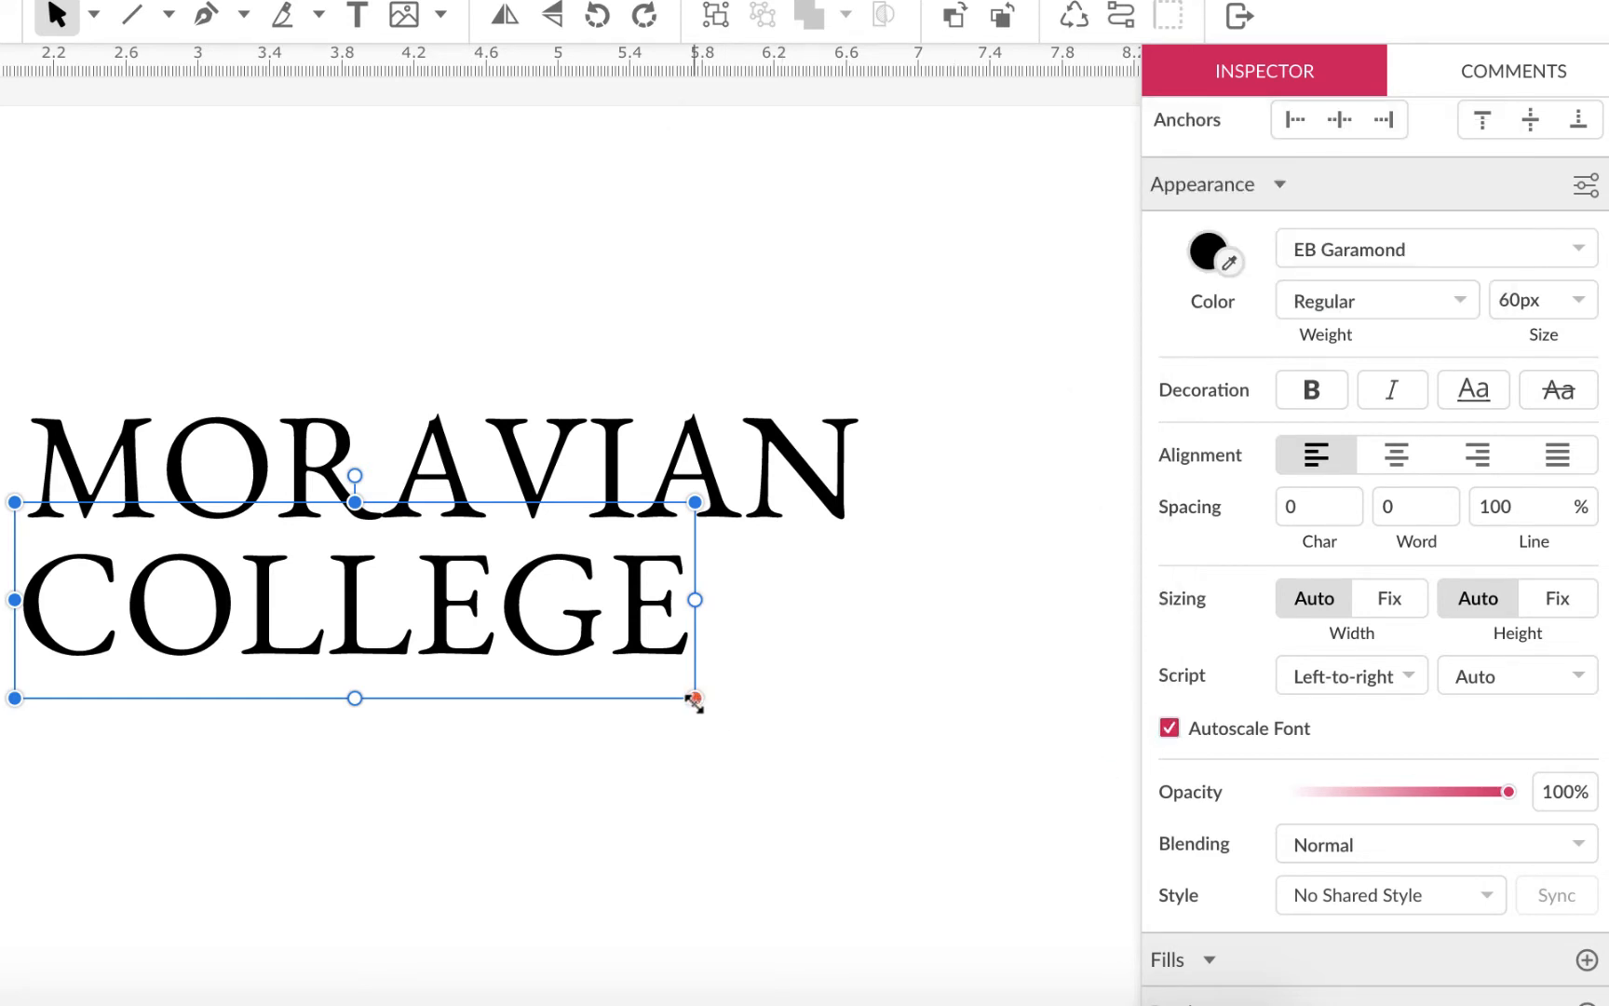
pyautogui.moveTo(694, 698); pyautogui.dragTo(796, 737)
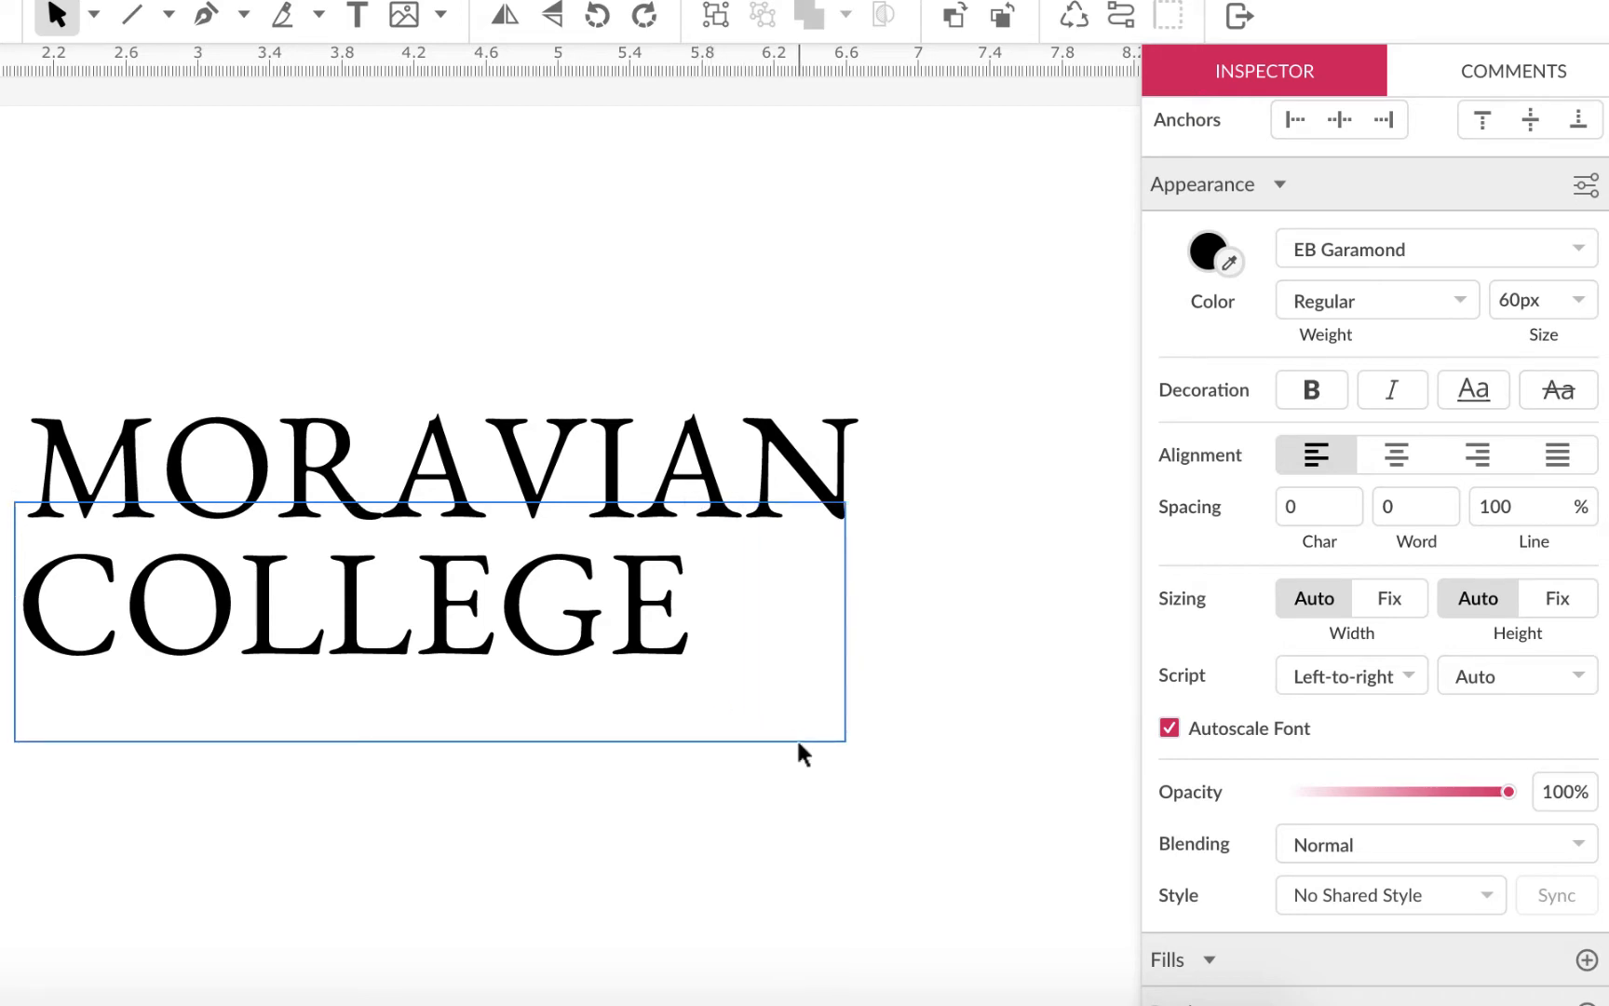
pyautogui.click(790, 845)
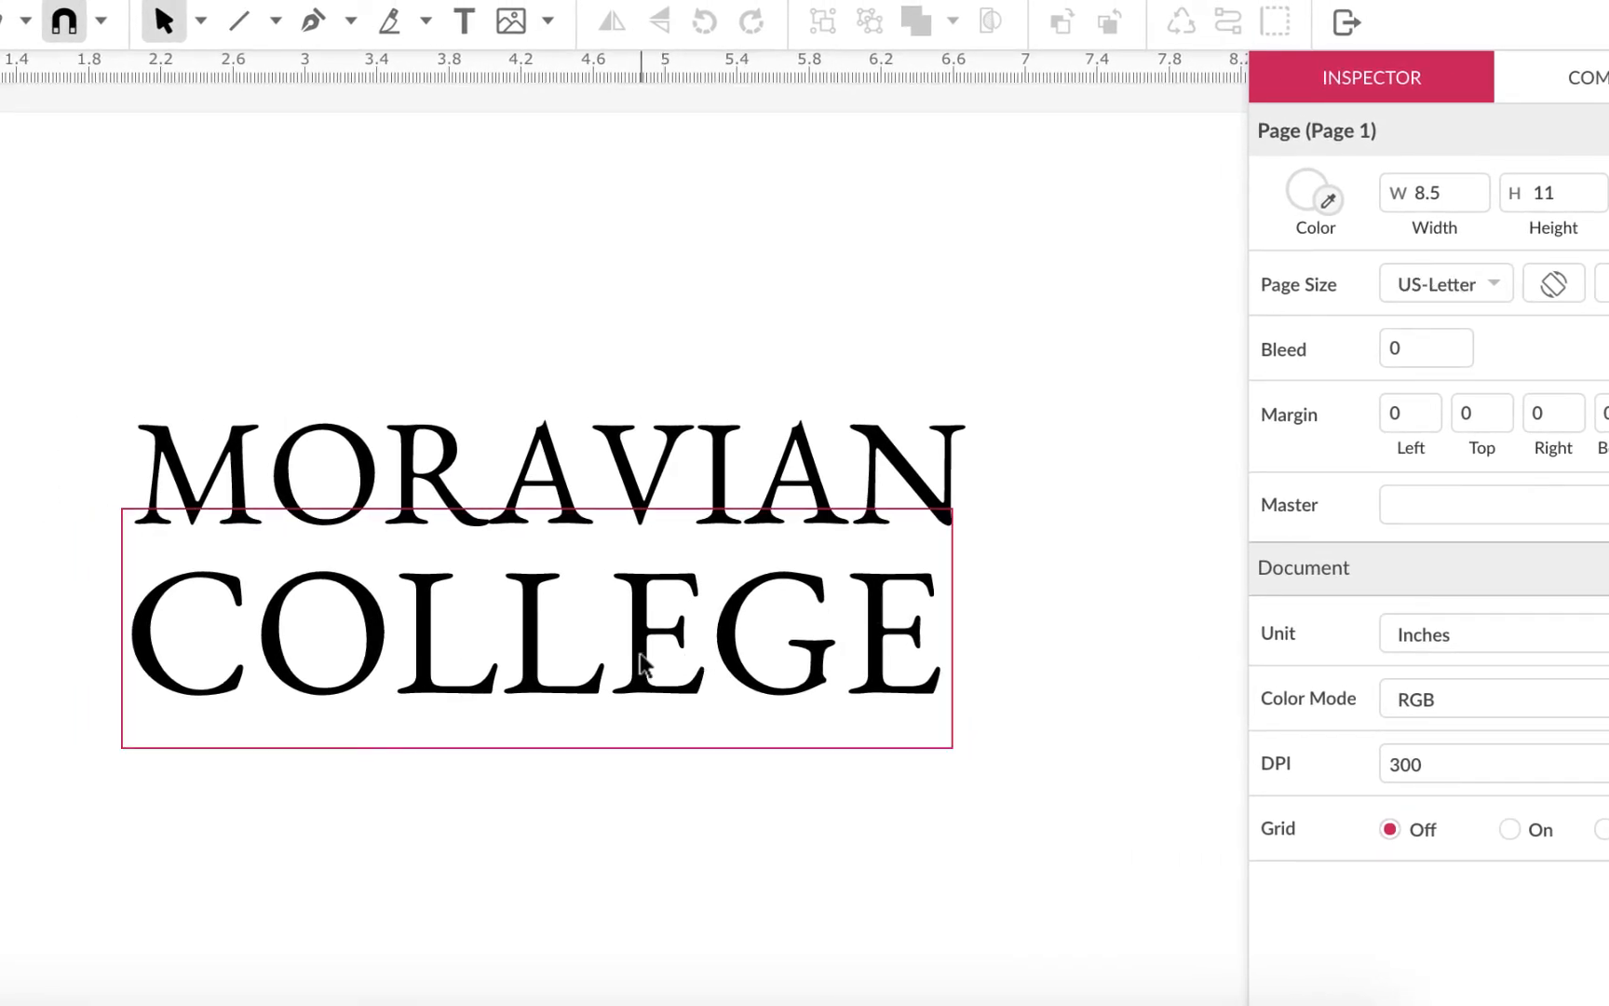
# Step: Nudge COLLEGE upward in small increments to tighten the gap beneath MORAVIAN
pyautogui.click(640, 663)
pyautogui.press('Up')
pyautogui.press('Up')
pyautogui.press('Up')
pyautogui.press('Up')
pyautogui.press('Up')
pyautogui.press('Up')
pyautogui.press('Up')
pyautogui.press('Up')
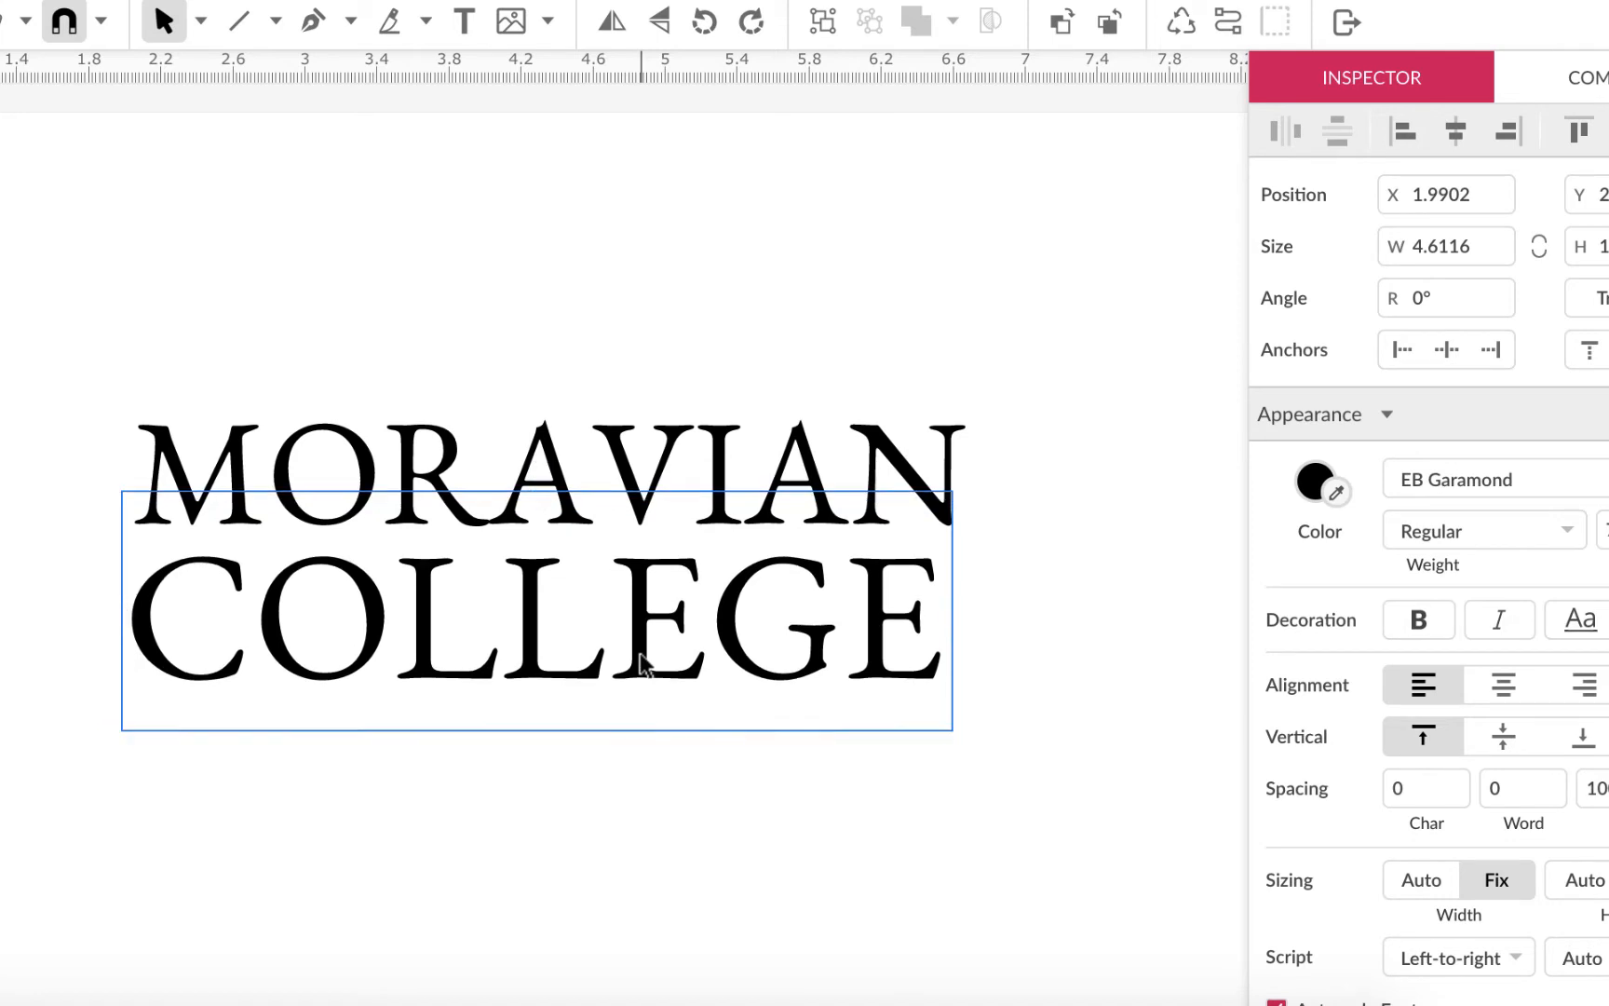
pyautogui.press('Up')
pyautogui.press('Up')
pyautogui.click(635, 801)
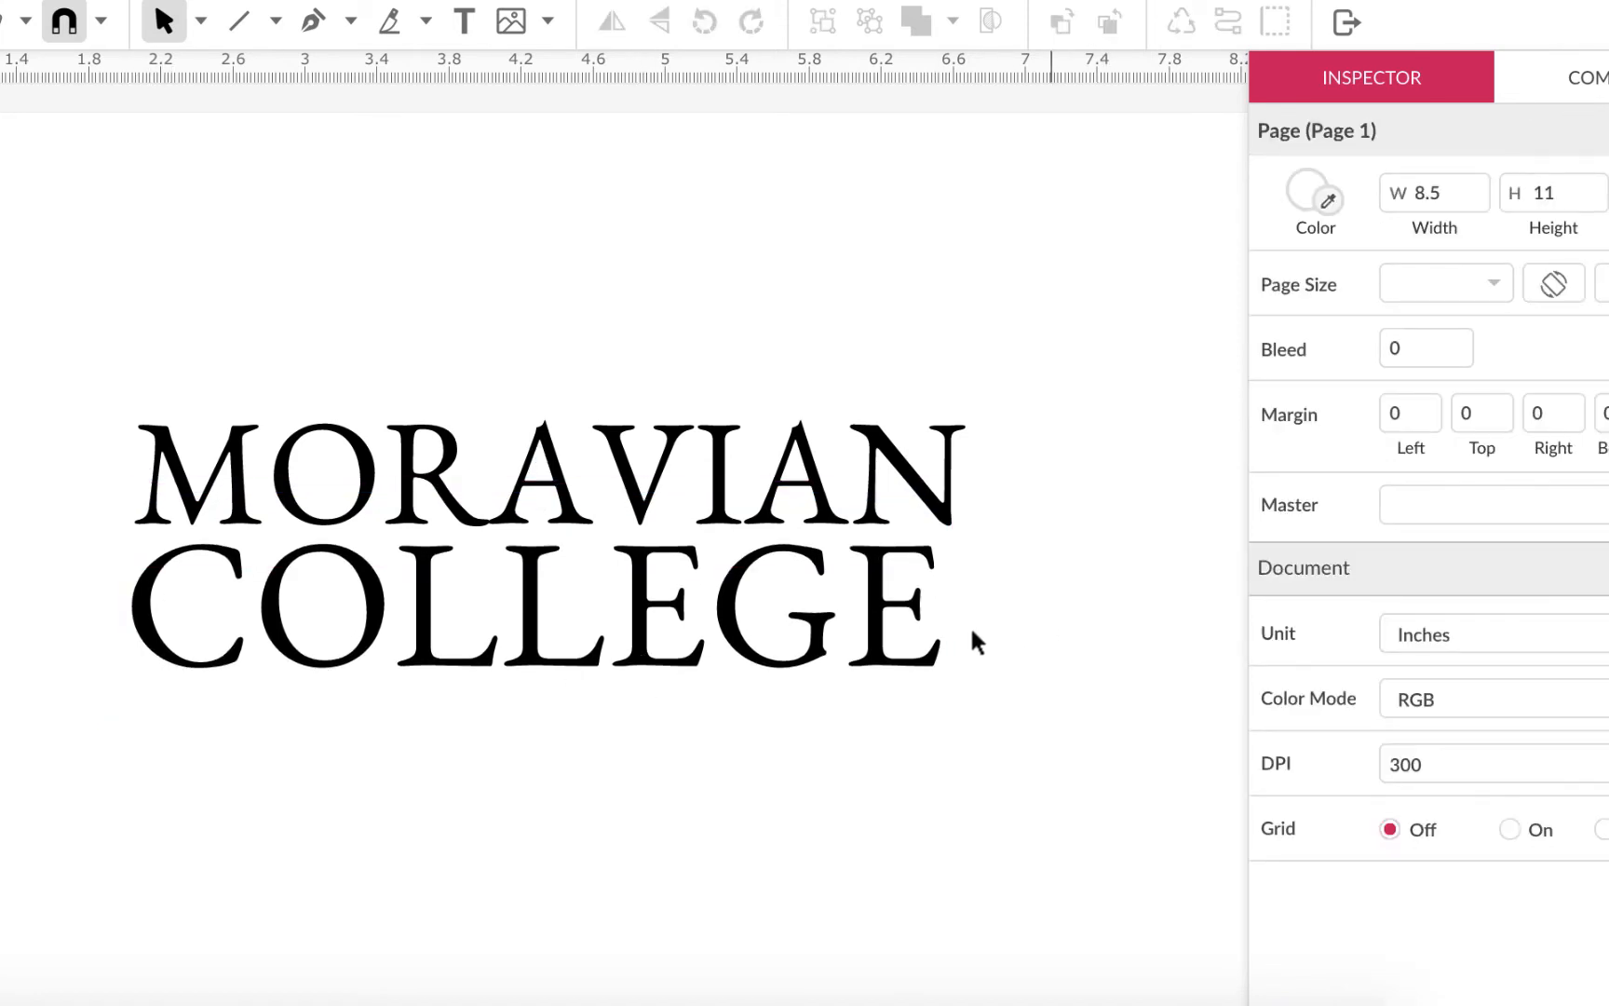
# Step: Enlarge COLLEGE slightly to about 4.66 in wide so its right edge comes closer to MORAVIAN's
pyautogui.click(931, 655)
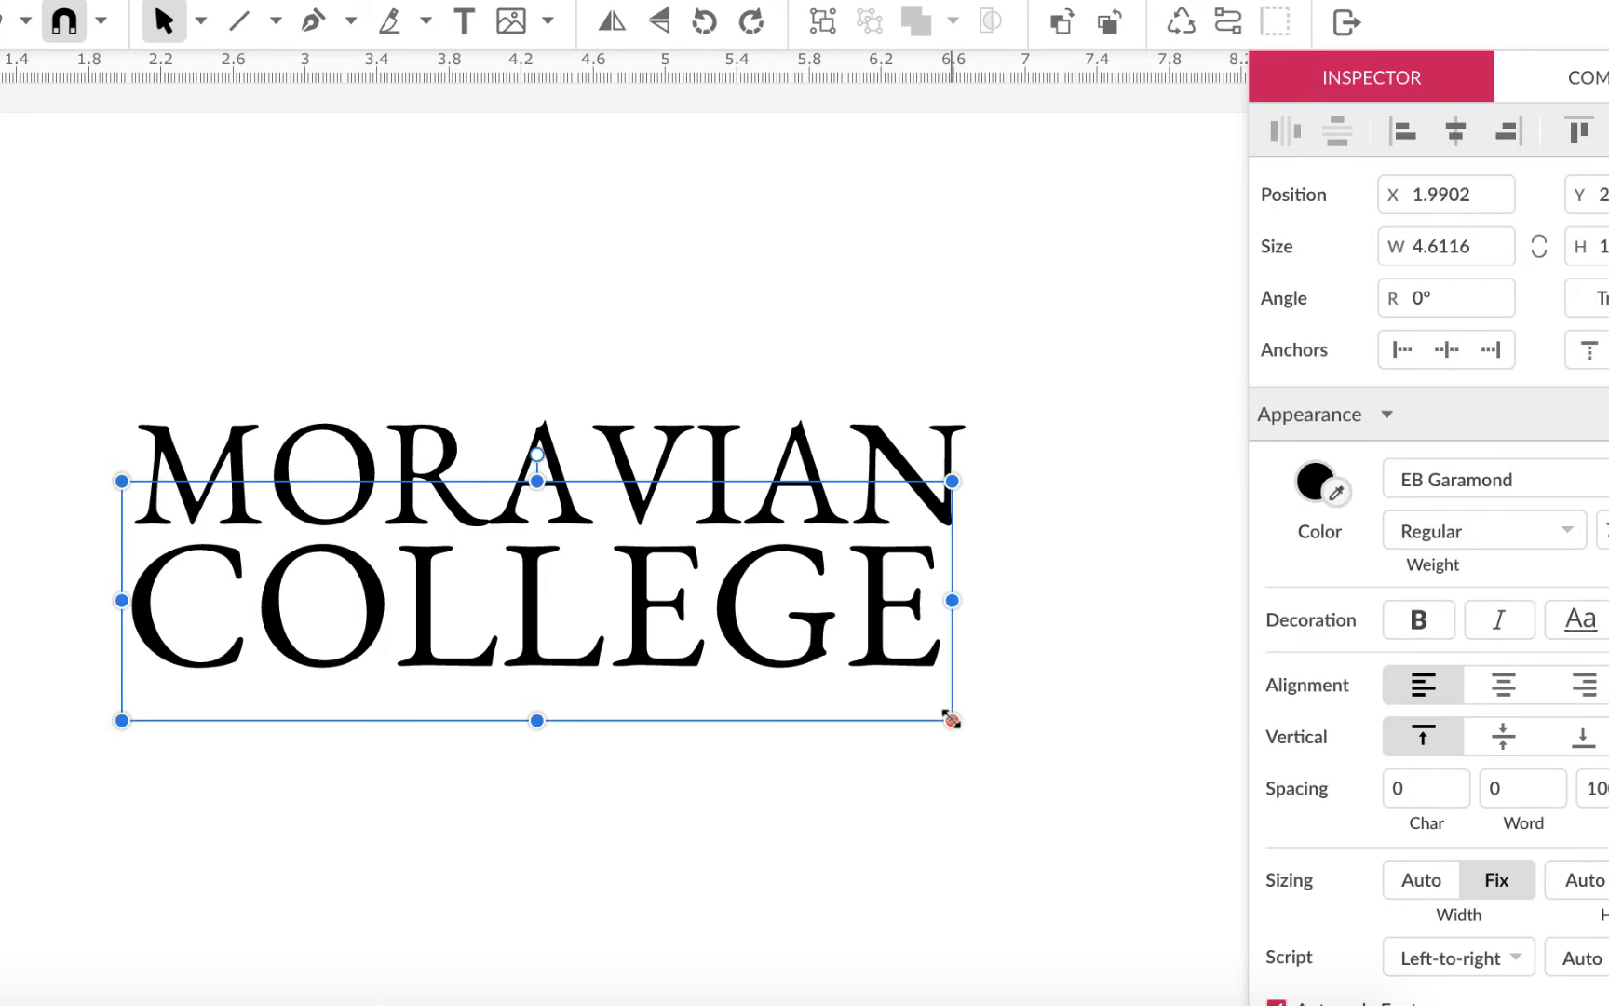
pyautogui.moveTo(952, 720); pyautogui.dragTo(961, 722)
pyautogui.scroll(-2, 904, 754)
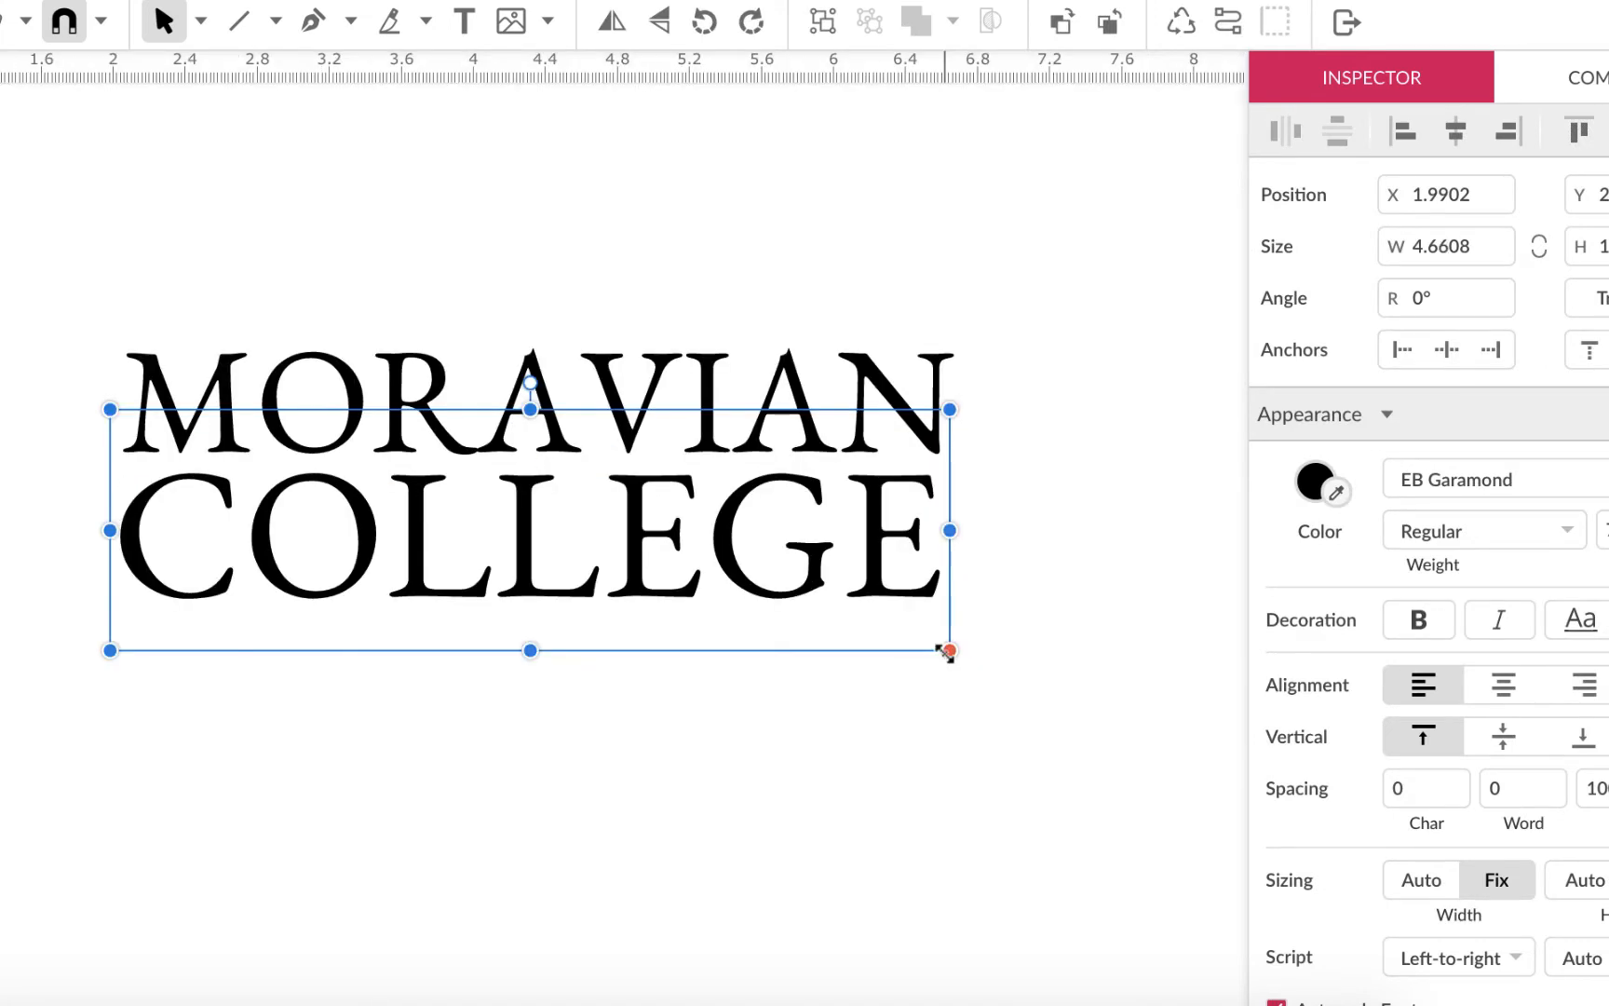
pyautogui.click(858, 801)
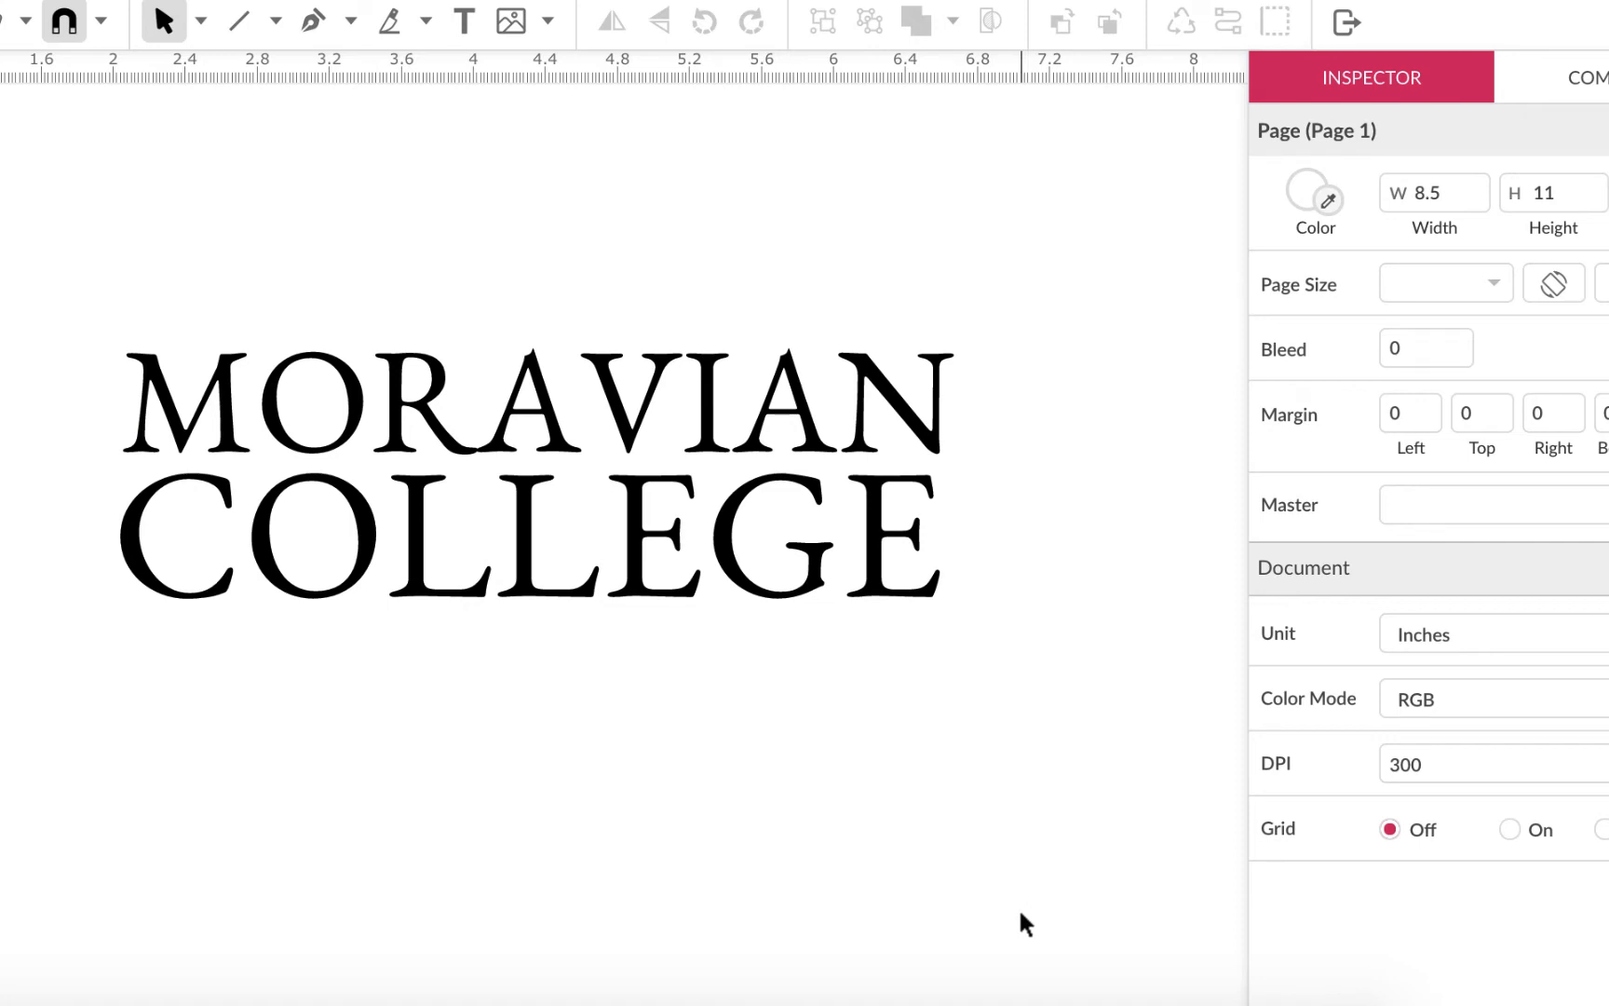
# Step: Set COLLEGE's font size to 60px and switch its width and height sizing to Auto
pyautogui.click(875, 565)
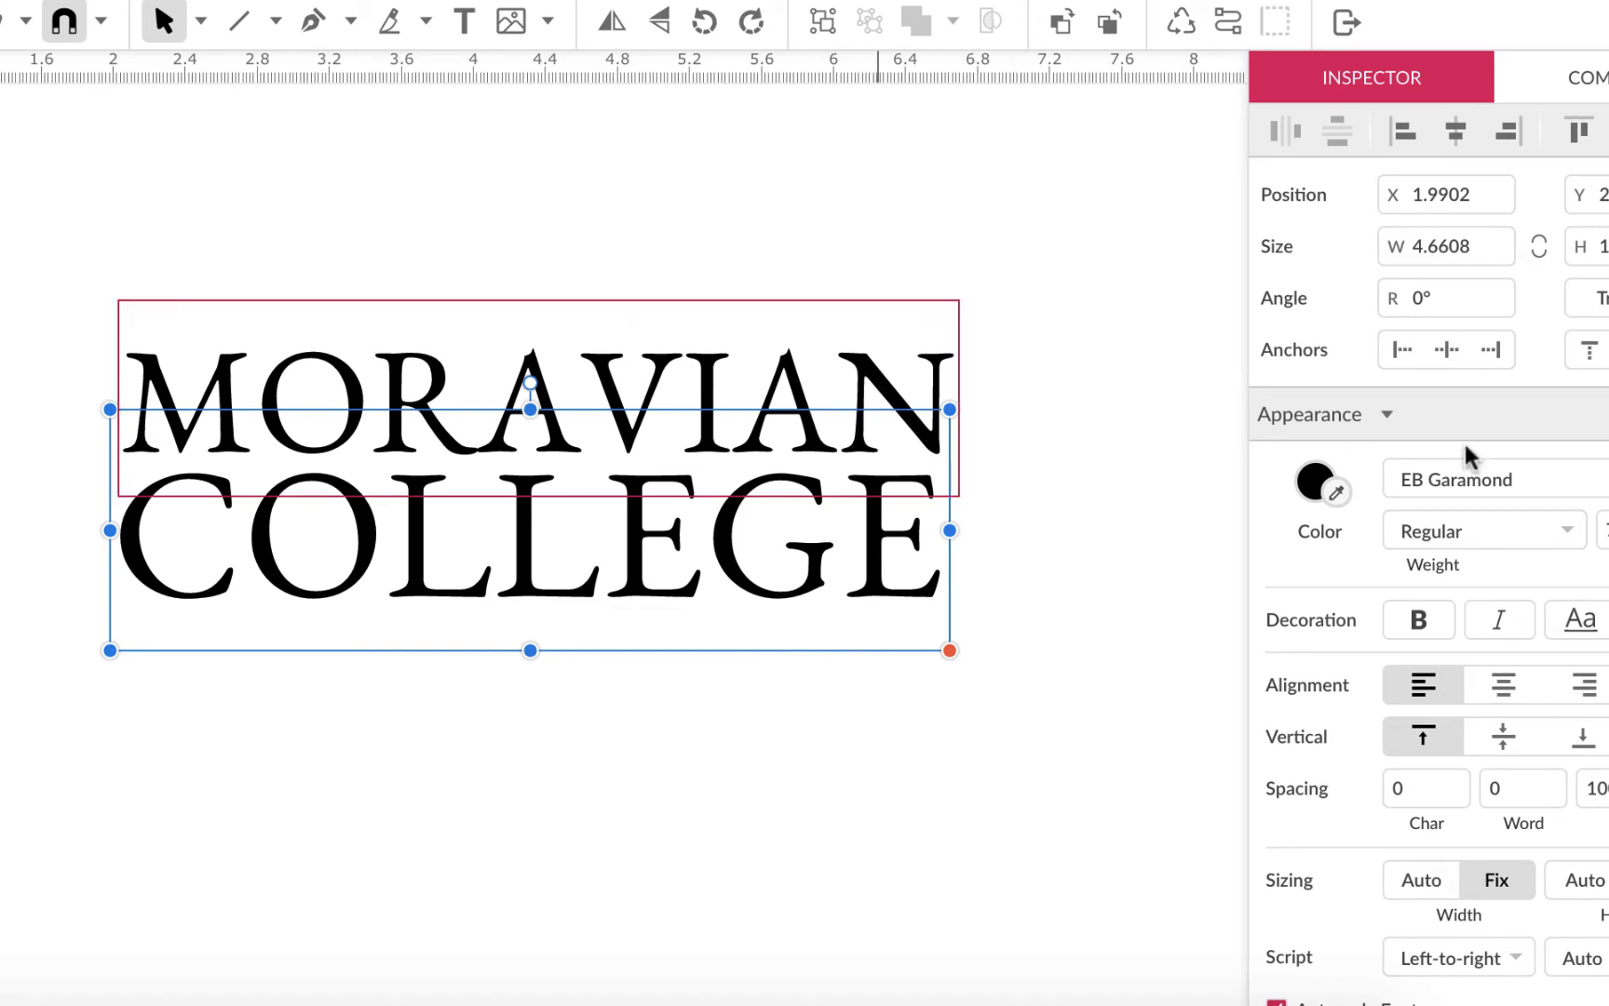
pyautogui.click(1602, 530)
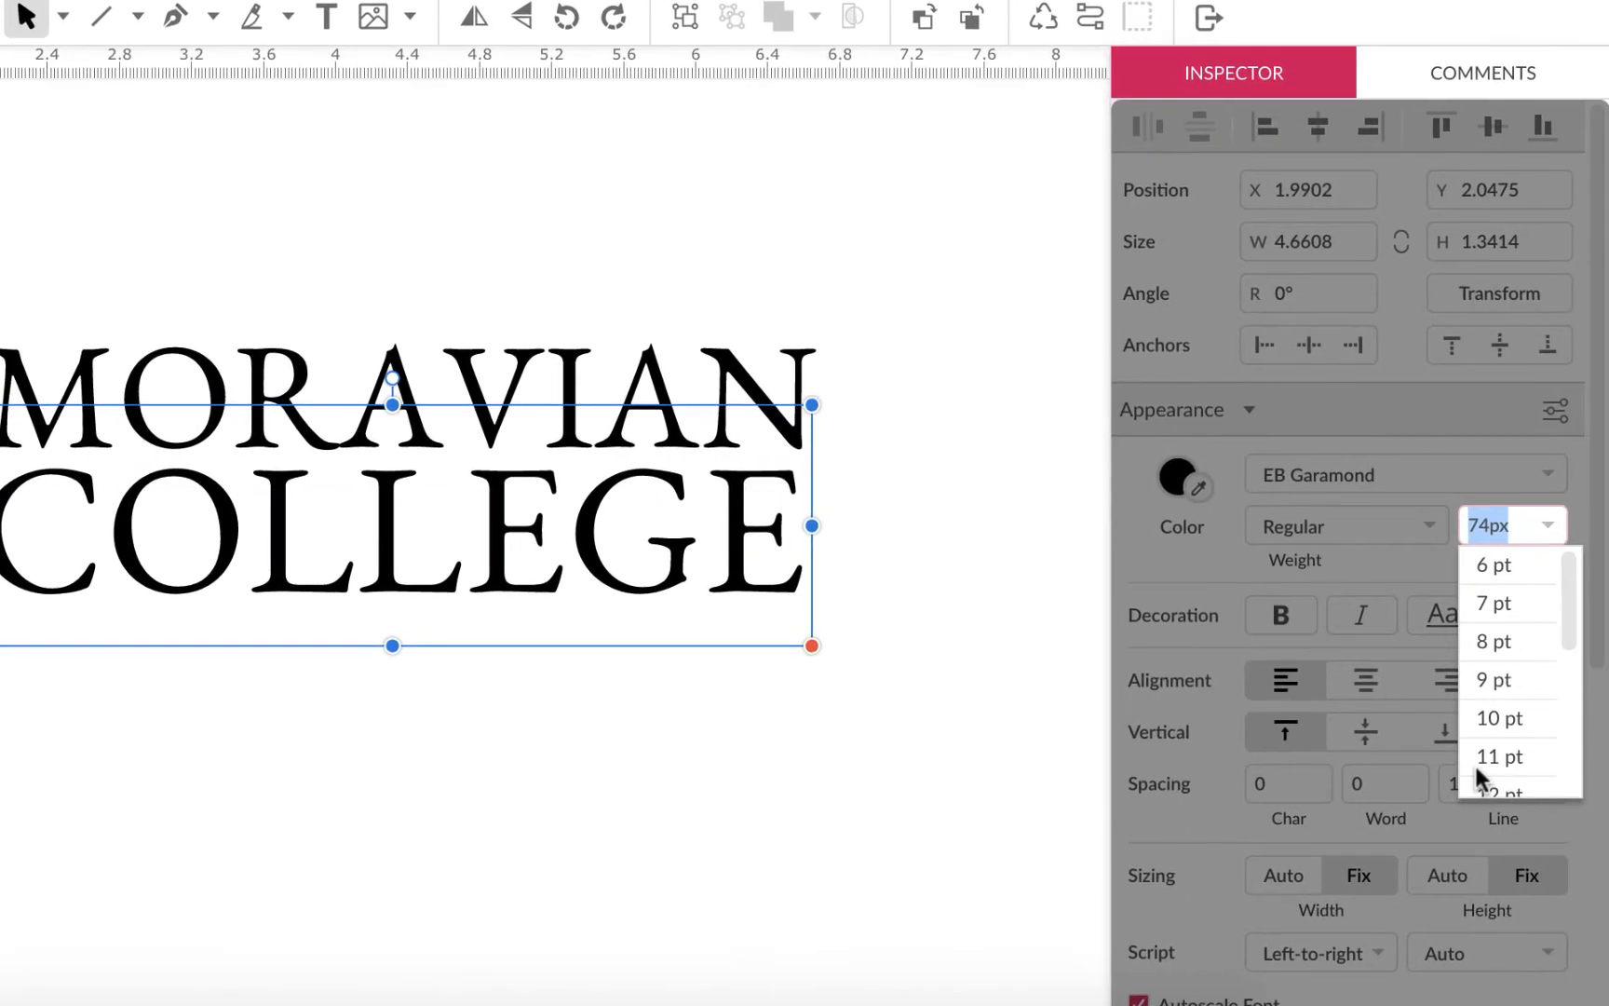
pyautogui.write('60')
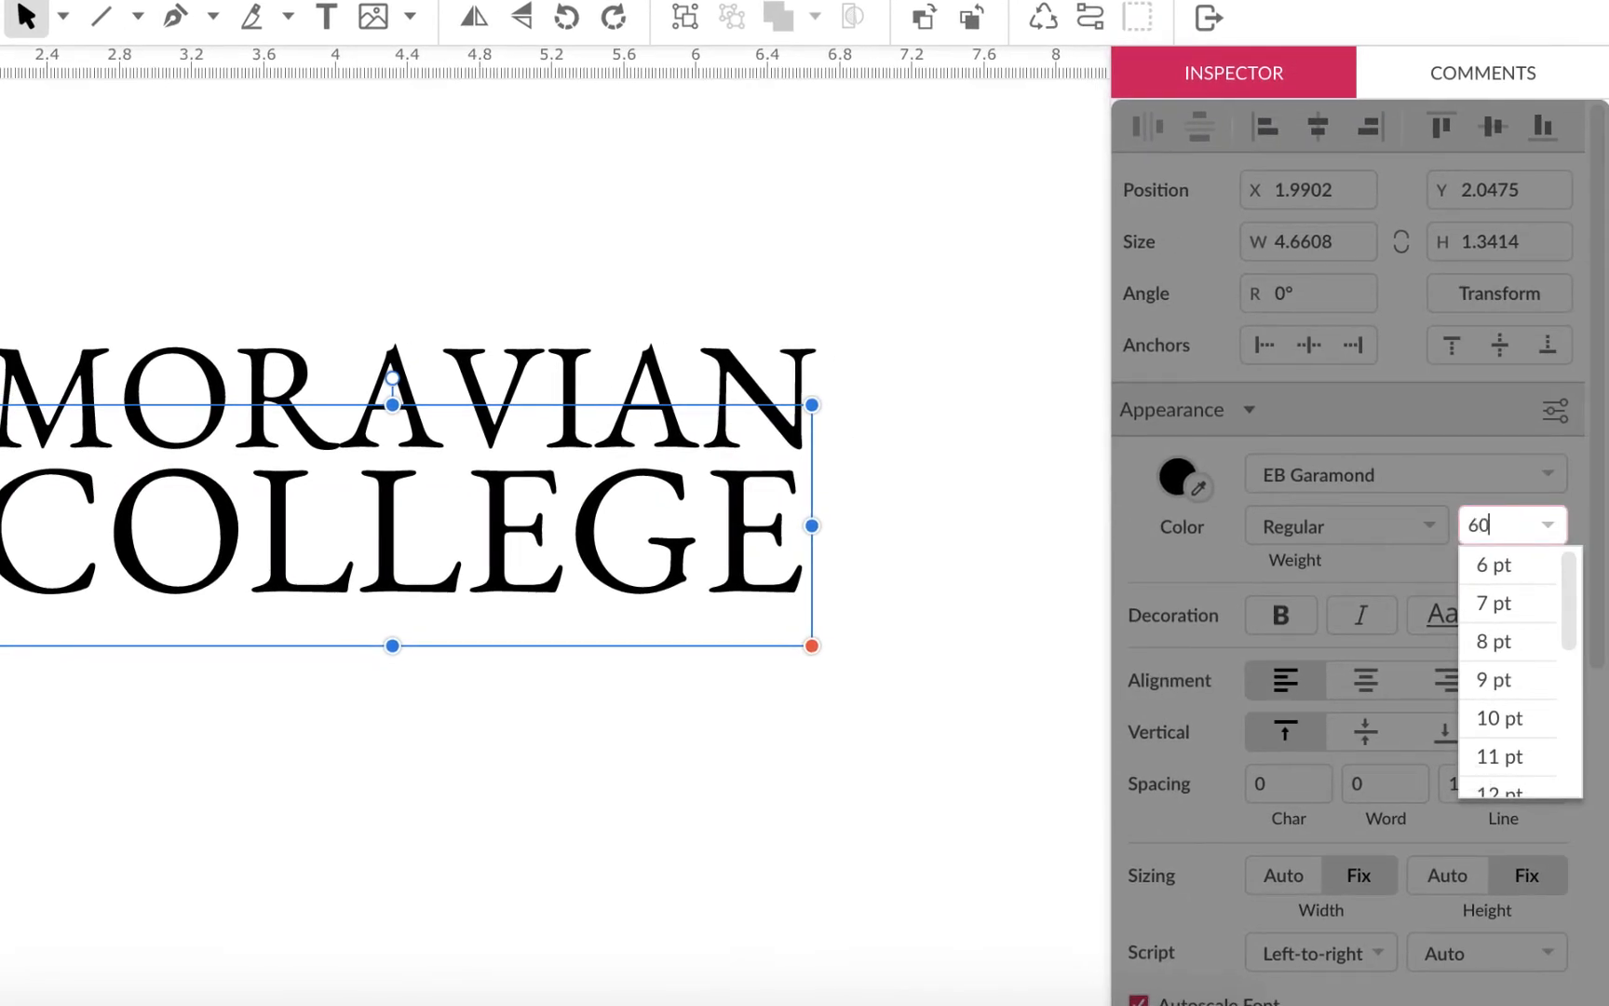
pyautogui.press('Return')
pyautogui.click(1501, 529)
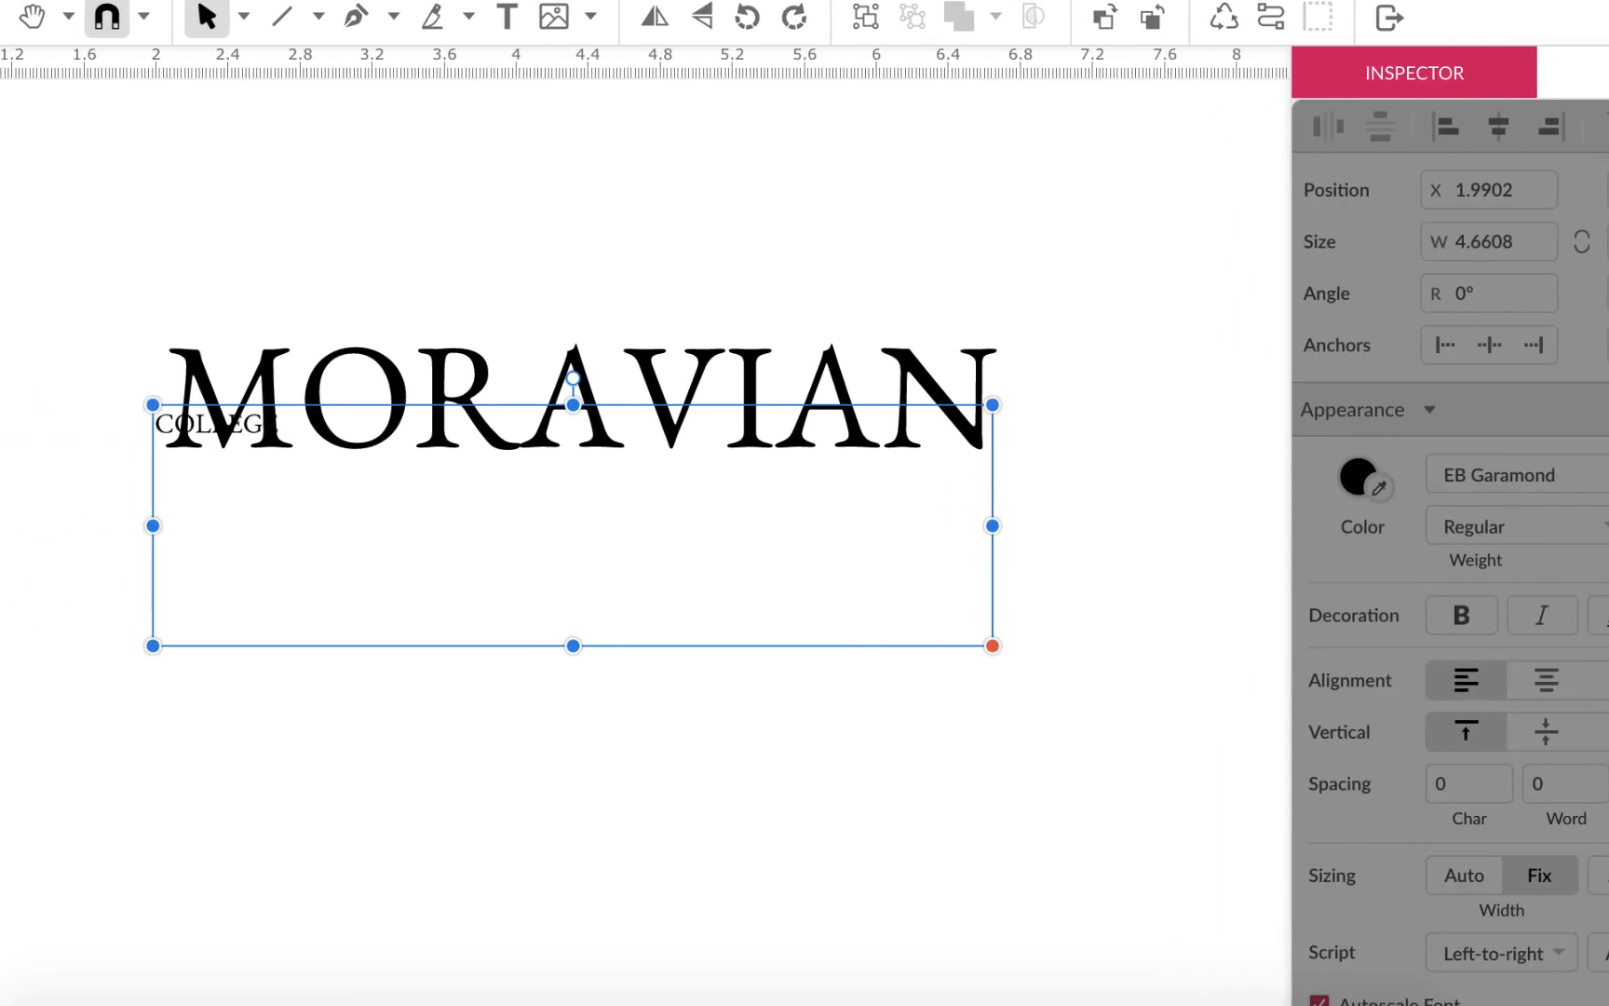
pyautogui.write('60px')
pyautogui.press('Return')
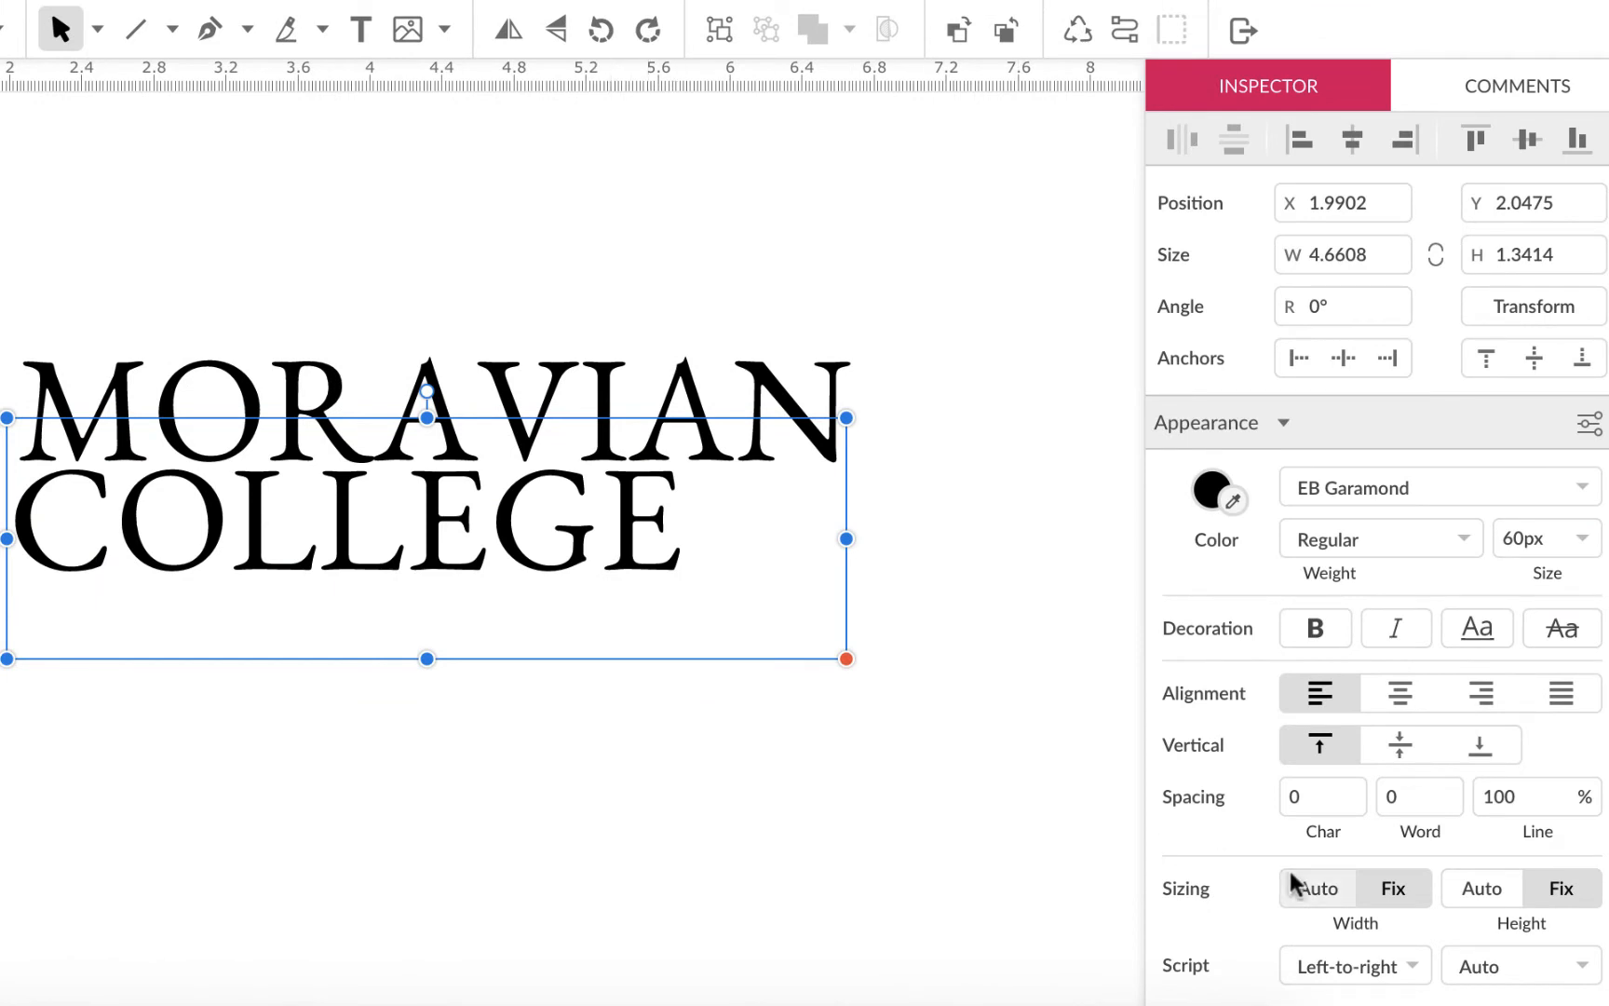
pyautogui.click(1315, 889)
pyautogui.click(1483, 888)
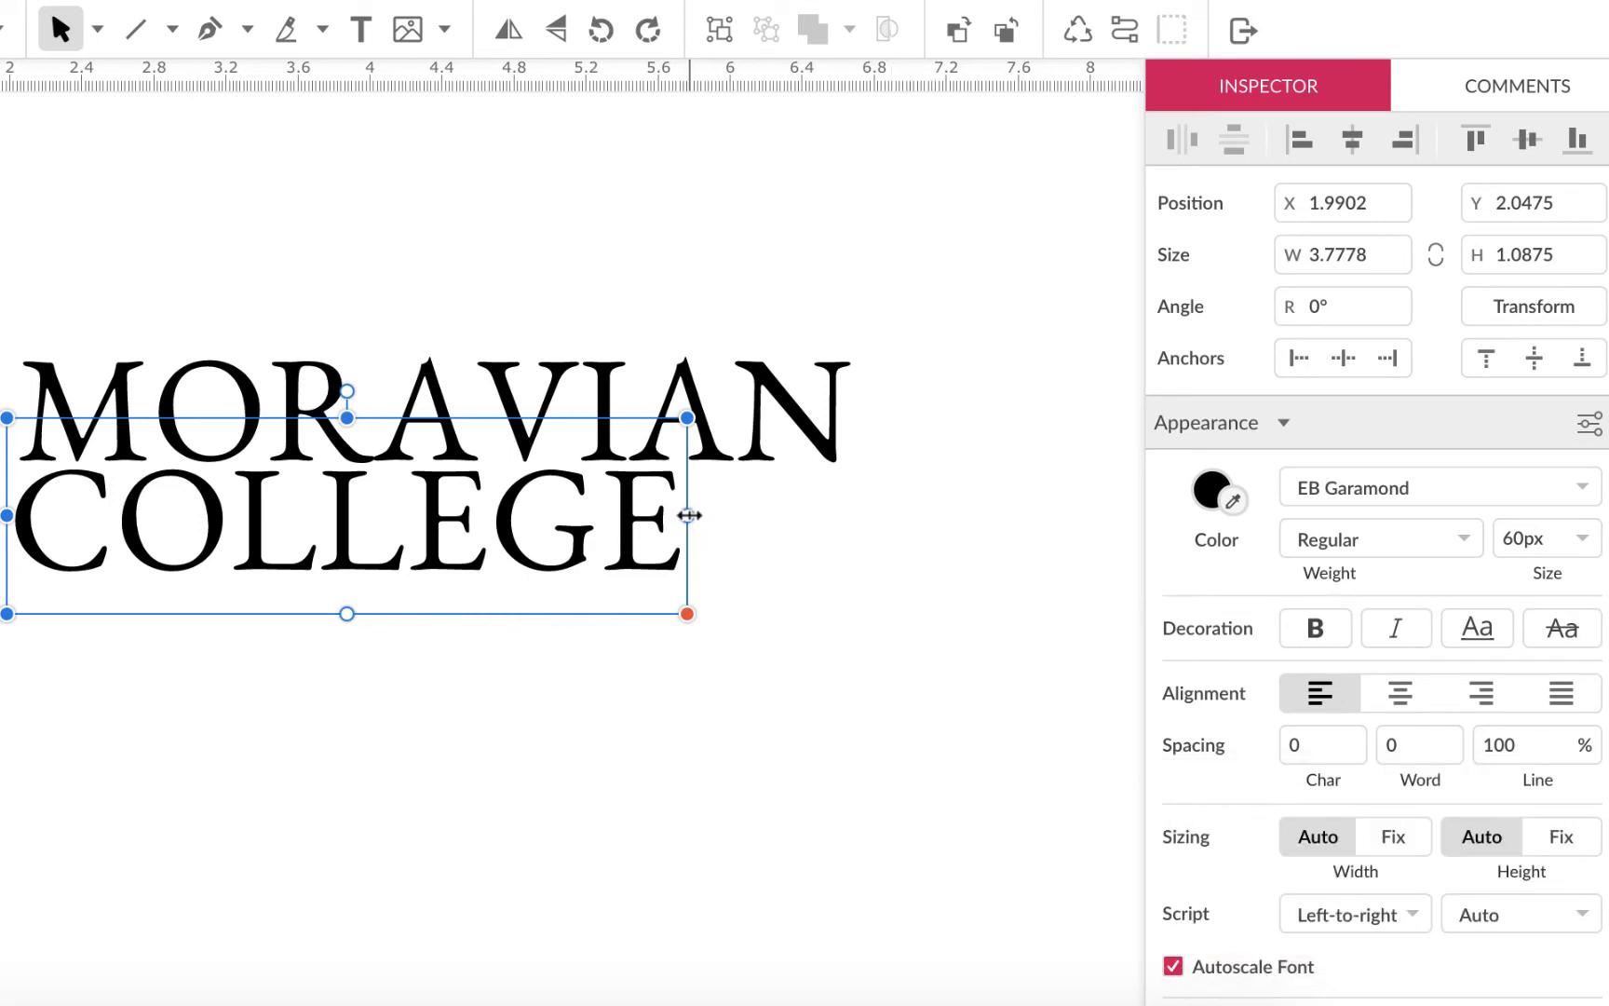
# Step: Try stretching COLLEGE horizontally to about 4.65 in wide to match MORAVIAN, and undo the stretch
pyautogui.moveTo(688, 515); pyautogui.dragTo(846, 521)
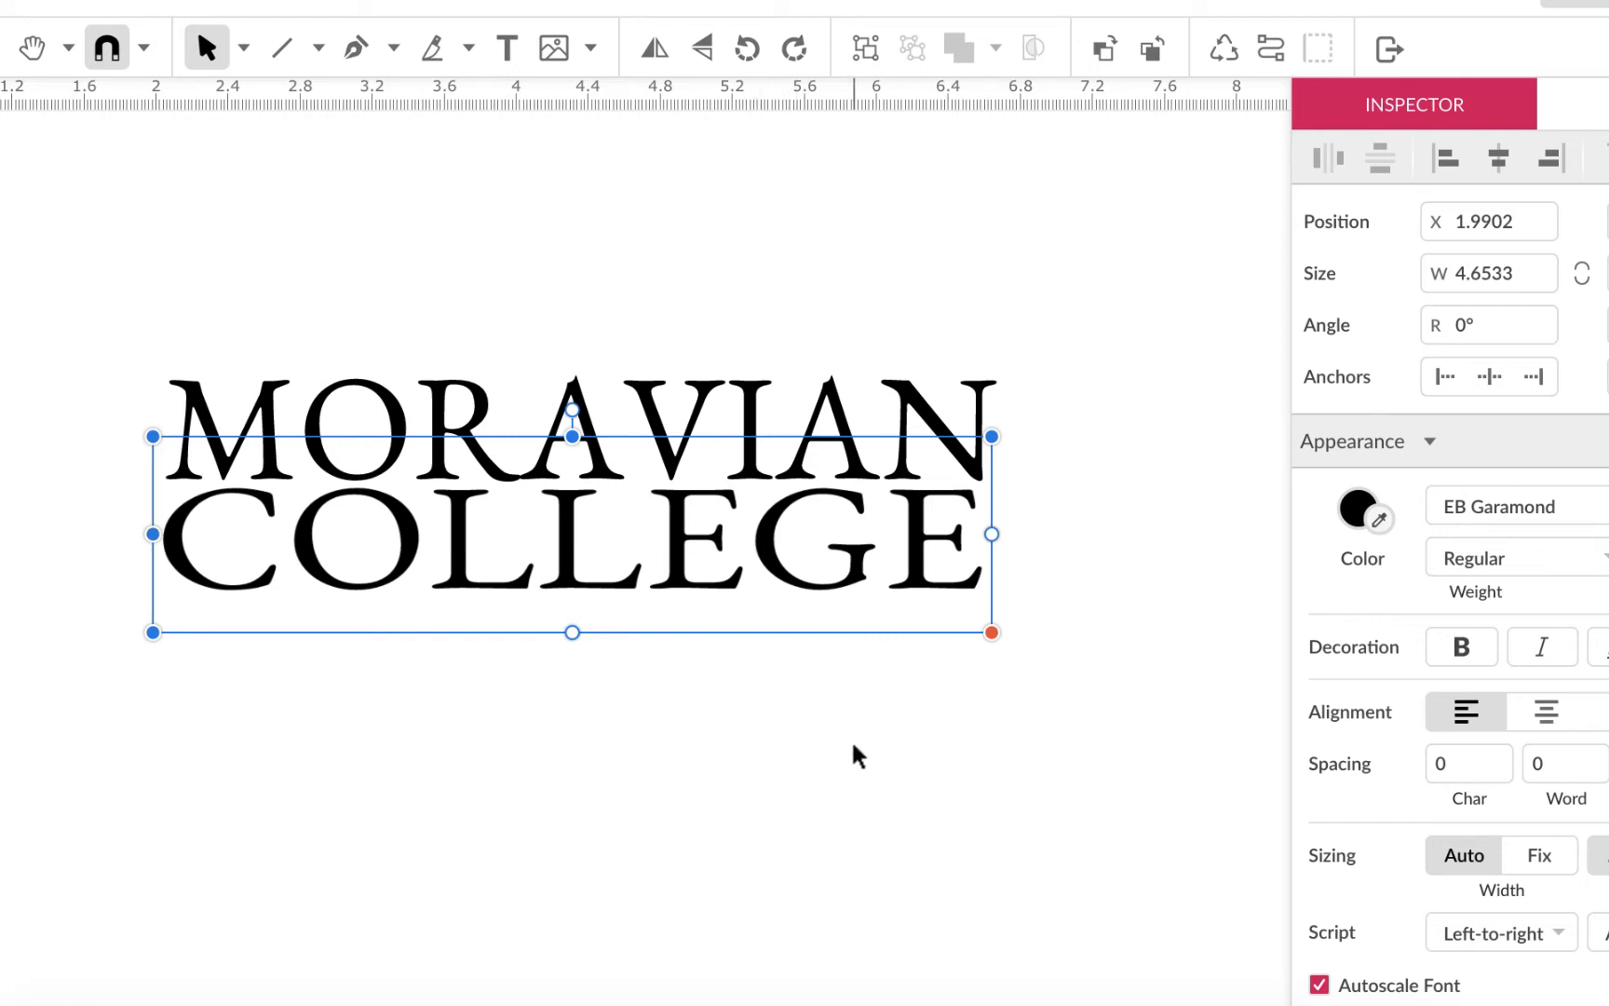
pyautogui.press('super+z')
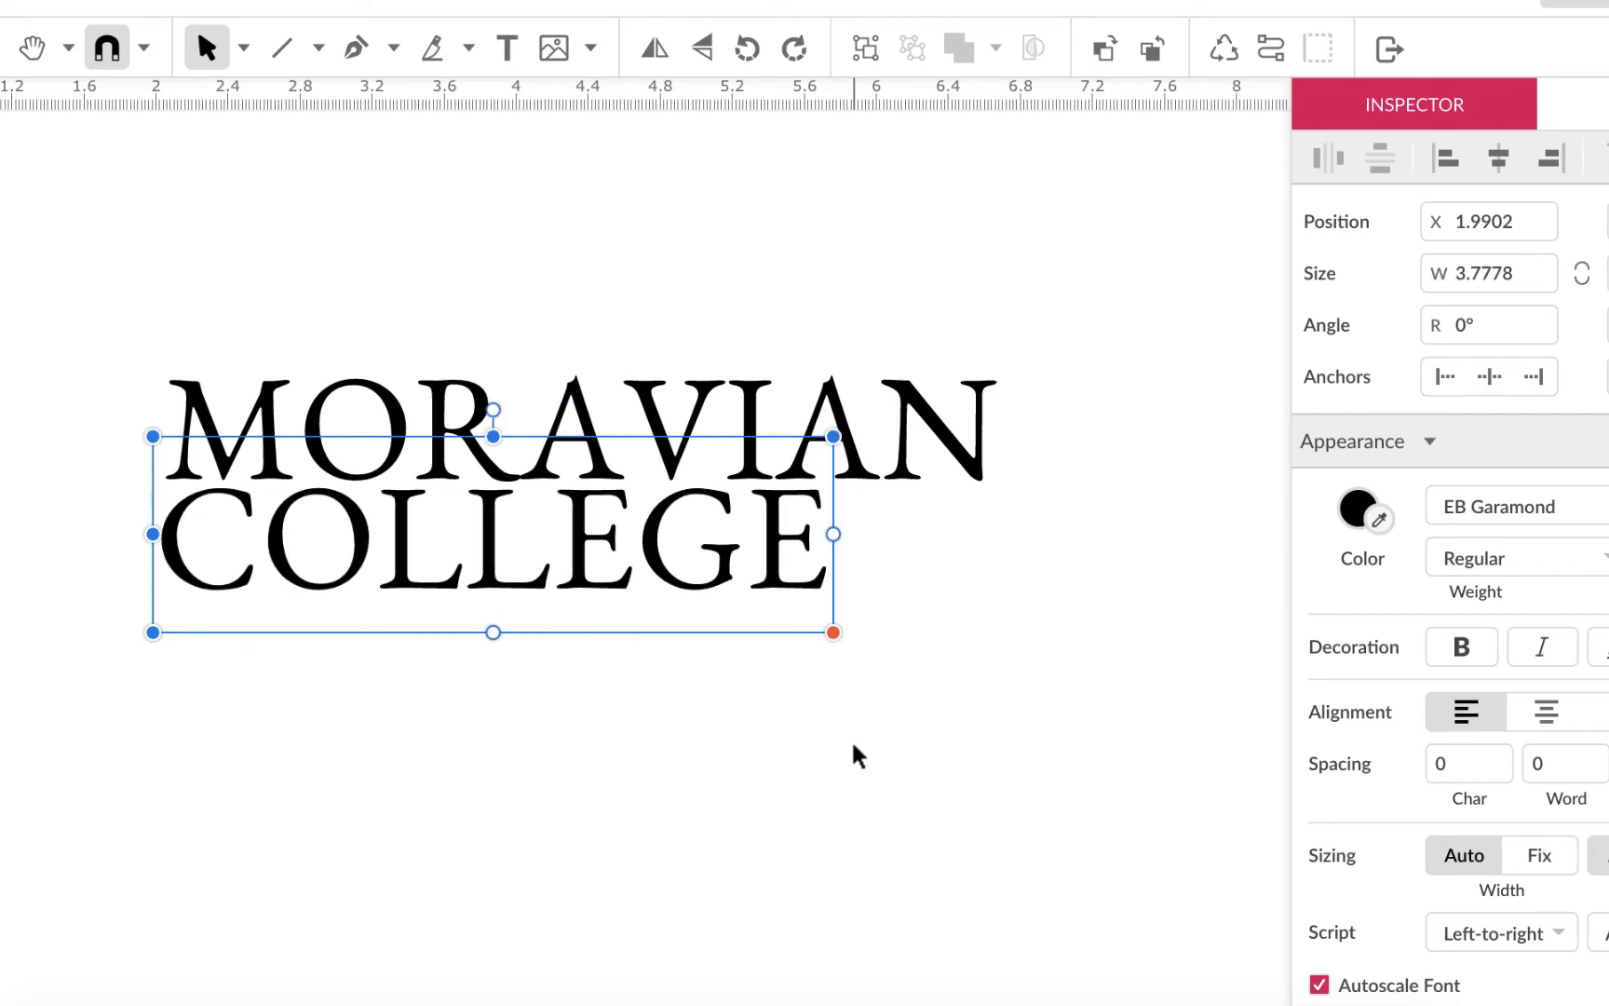
# Step: Try widening COLLEGE with a character spacing of 0.1 and then 0.14
pyautogui.click(1455, 765)
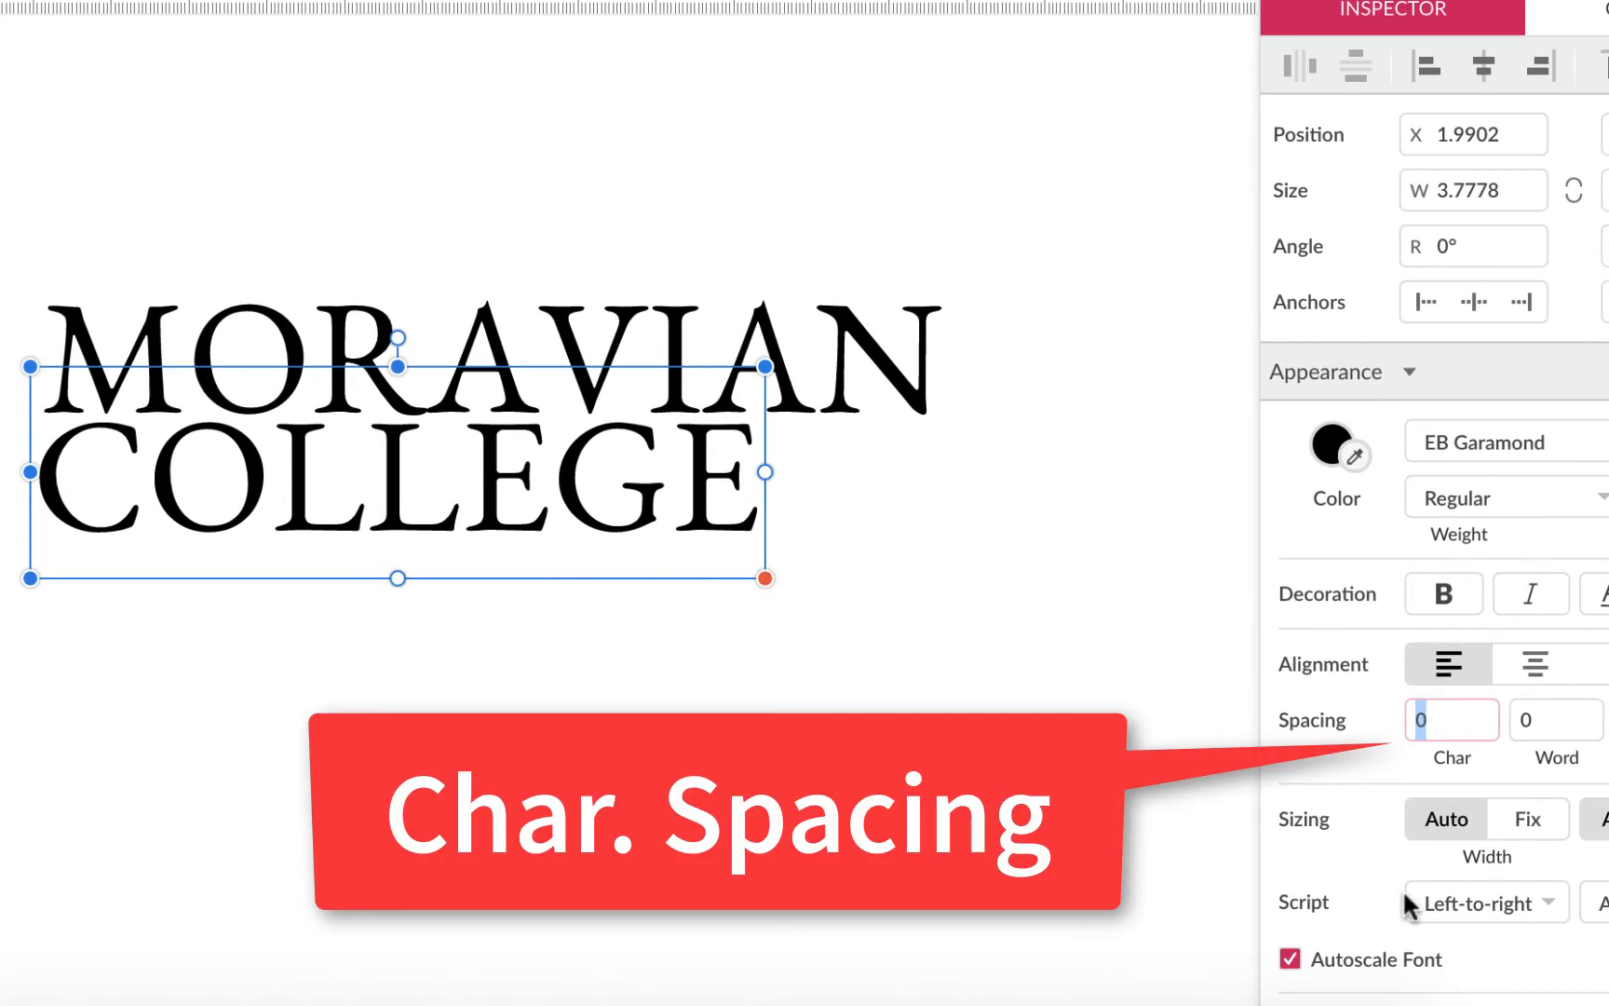
pyautogui.write('.1')
pyautogui.press('Return')
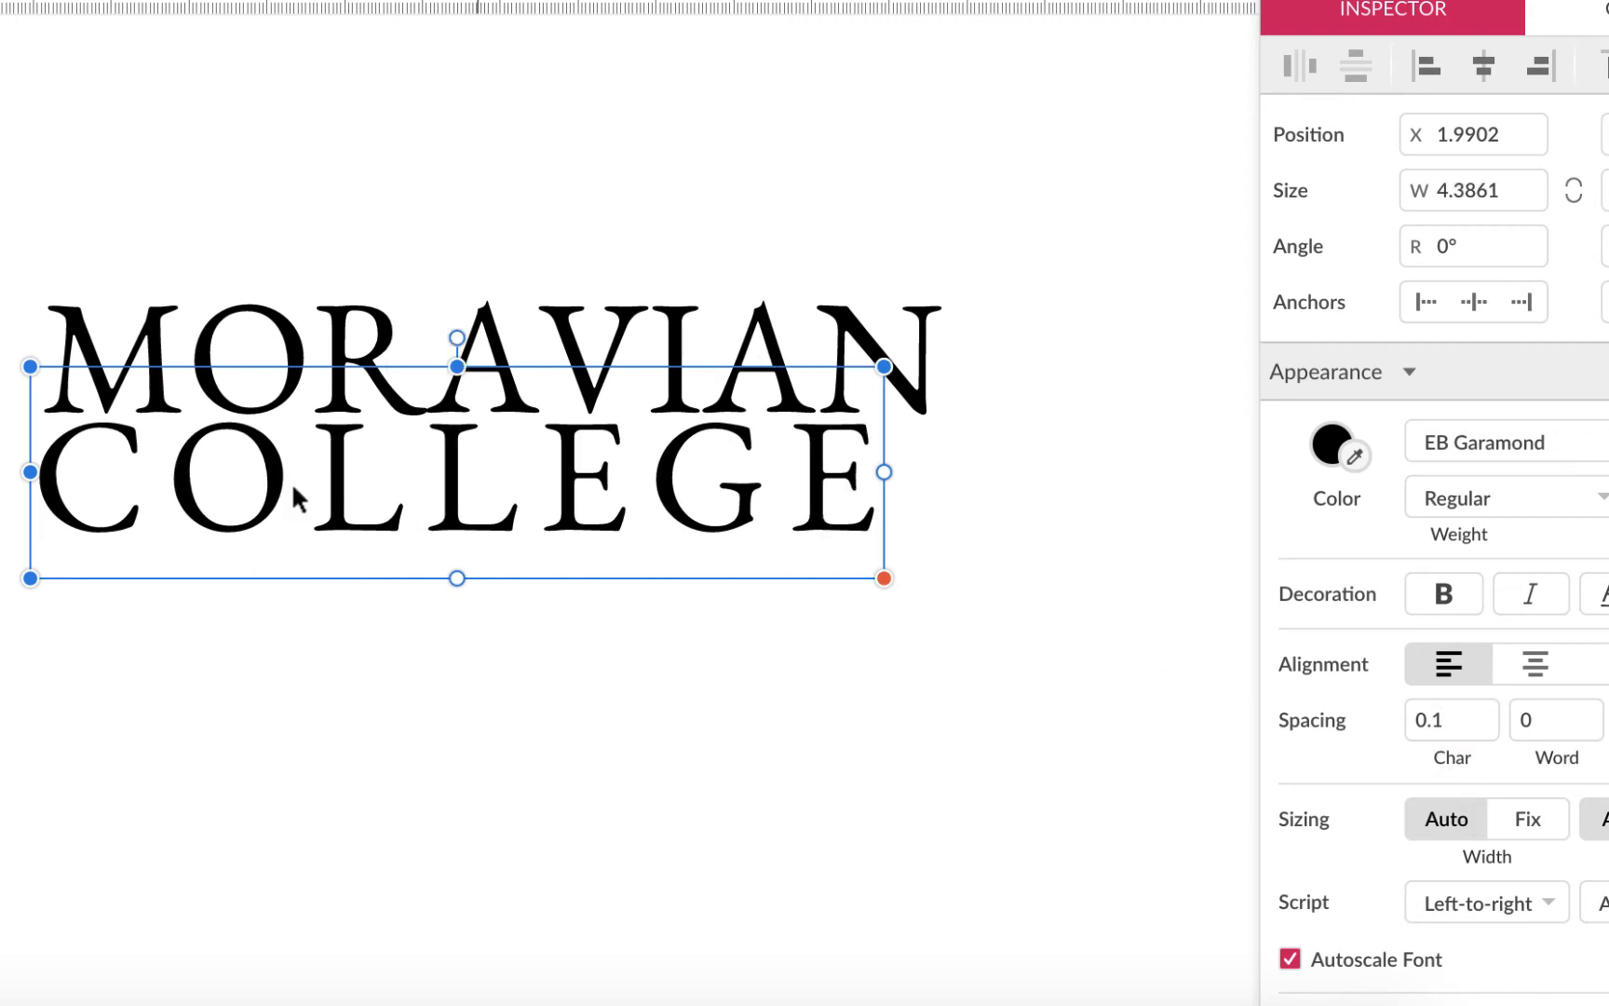
pyautogui.click(1422, 715)
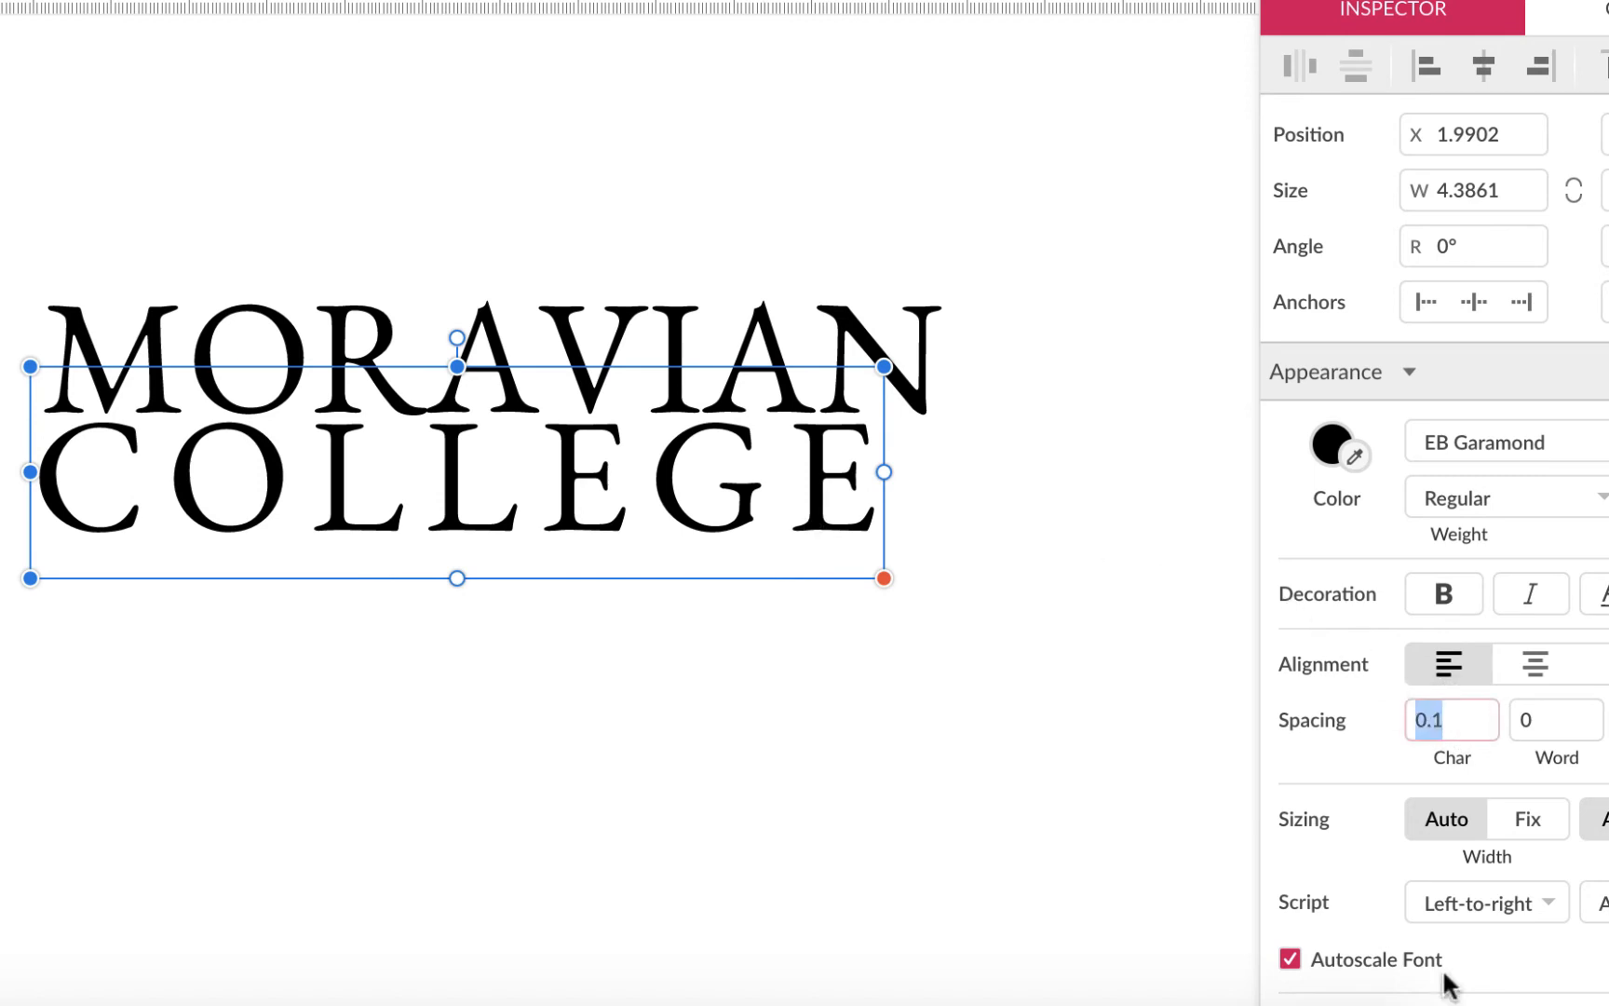
pyautogui.write('.')
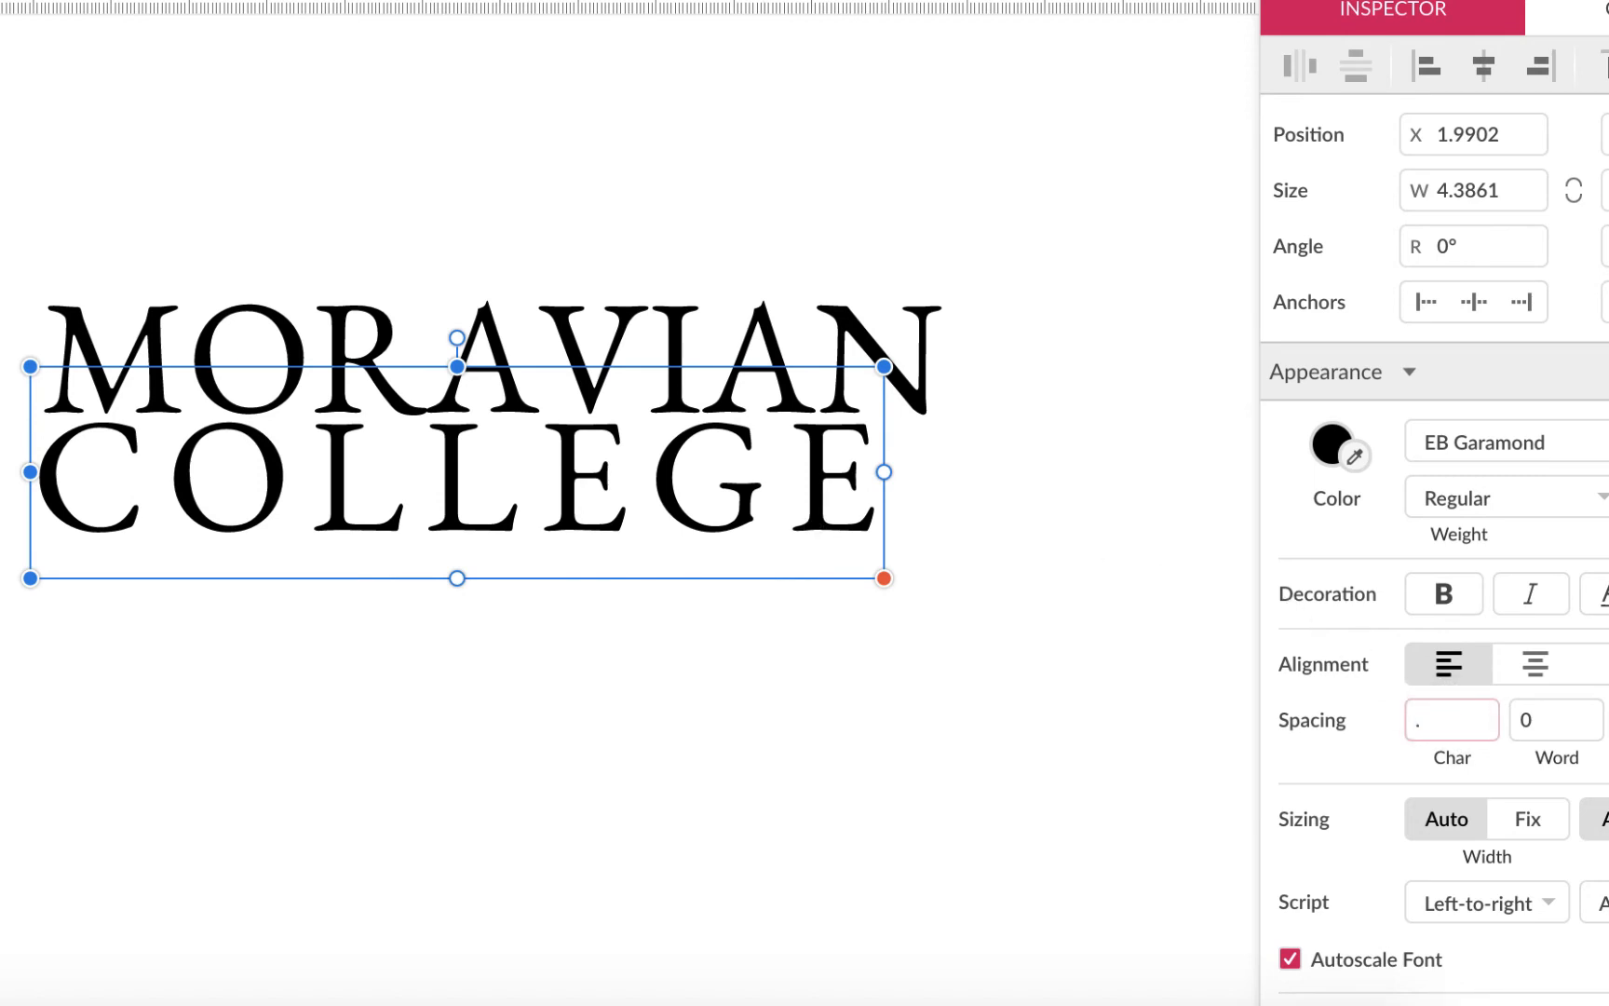
pyautogui.write('13')
pyautogui.press('BackSpace')
pyautogui.write('4')
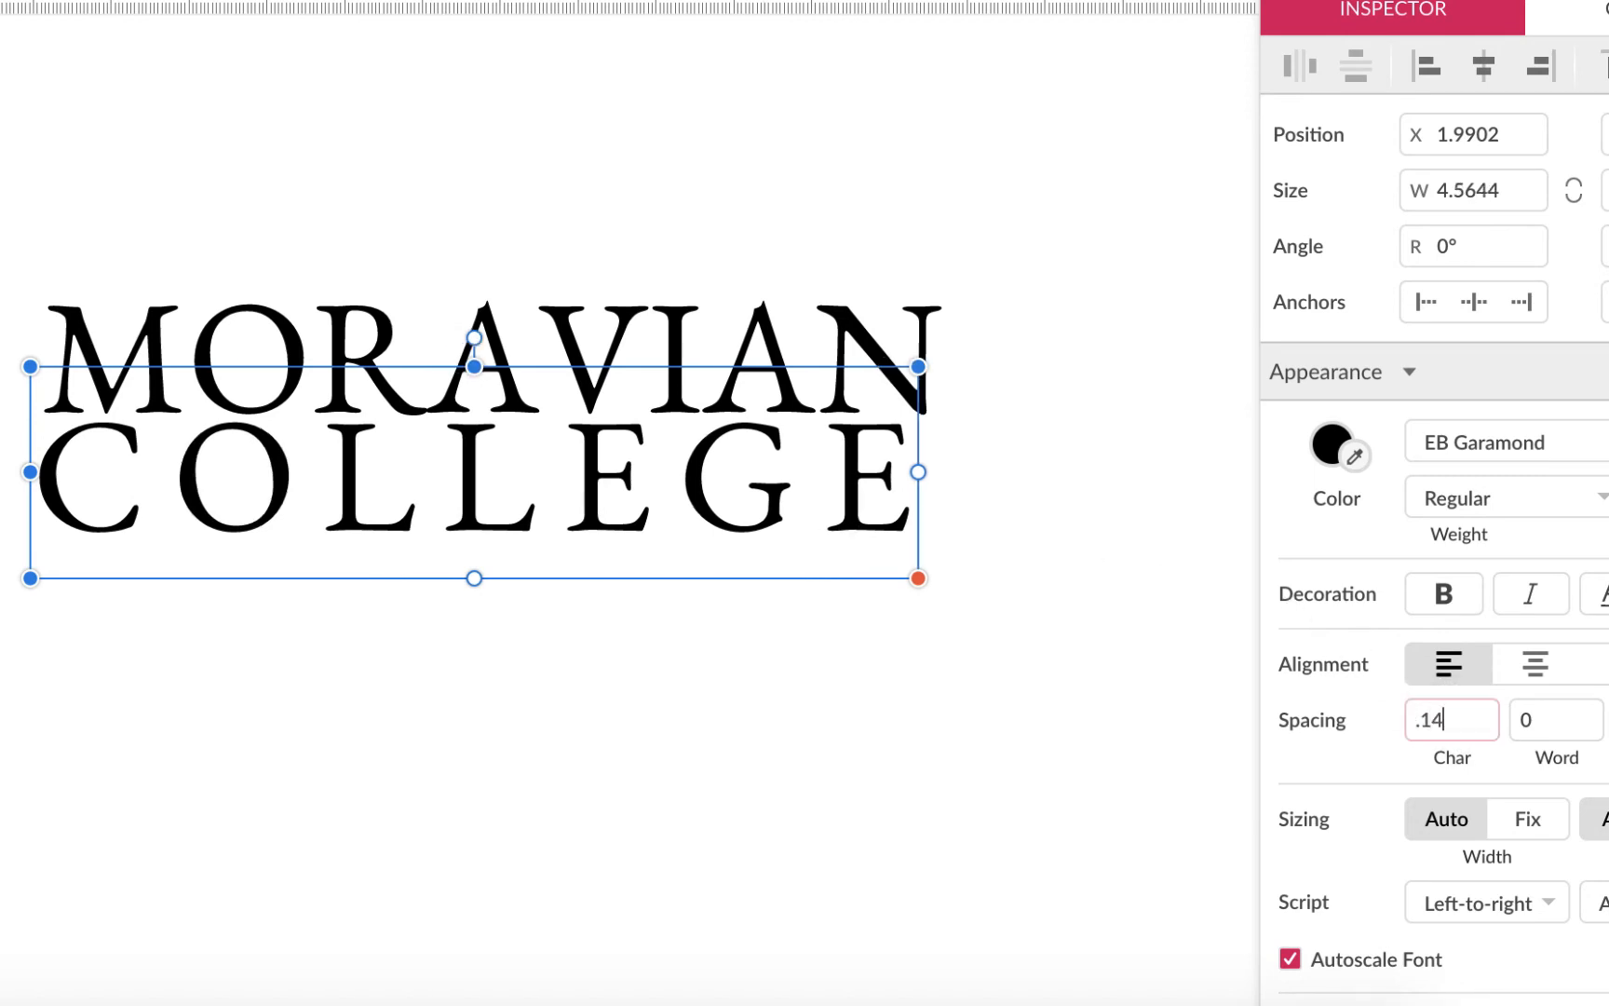
pyautogui.press('Return')
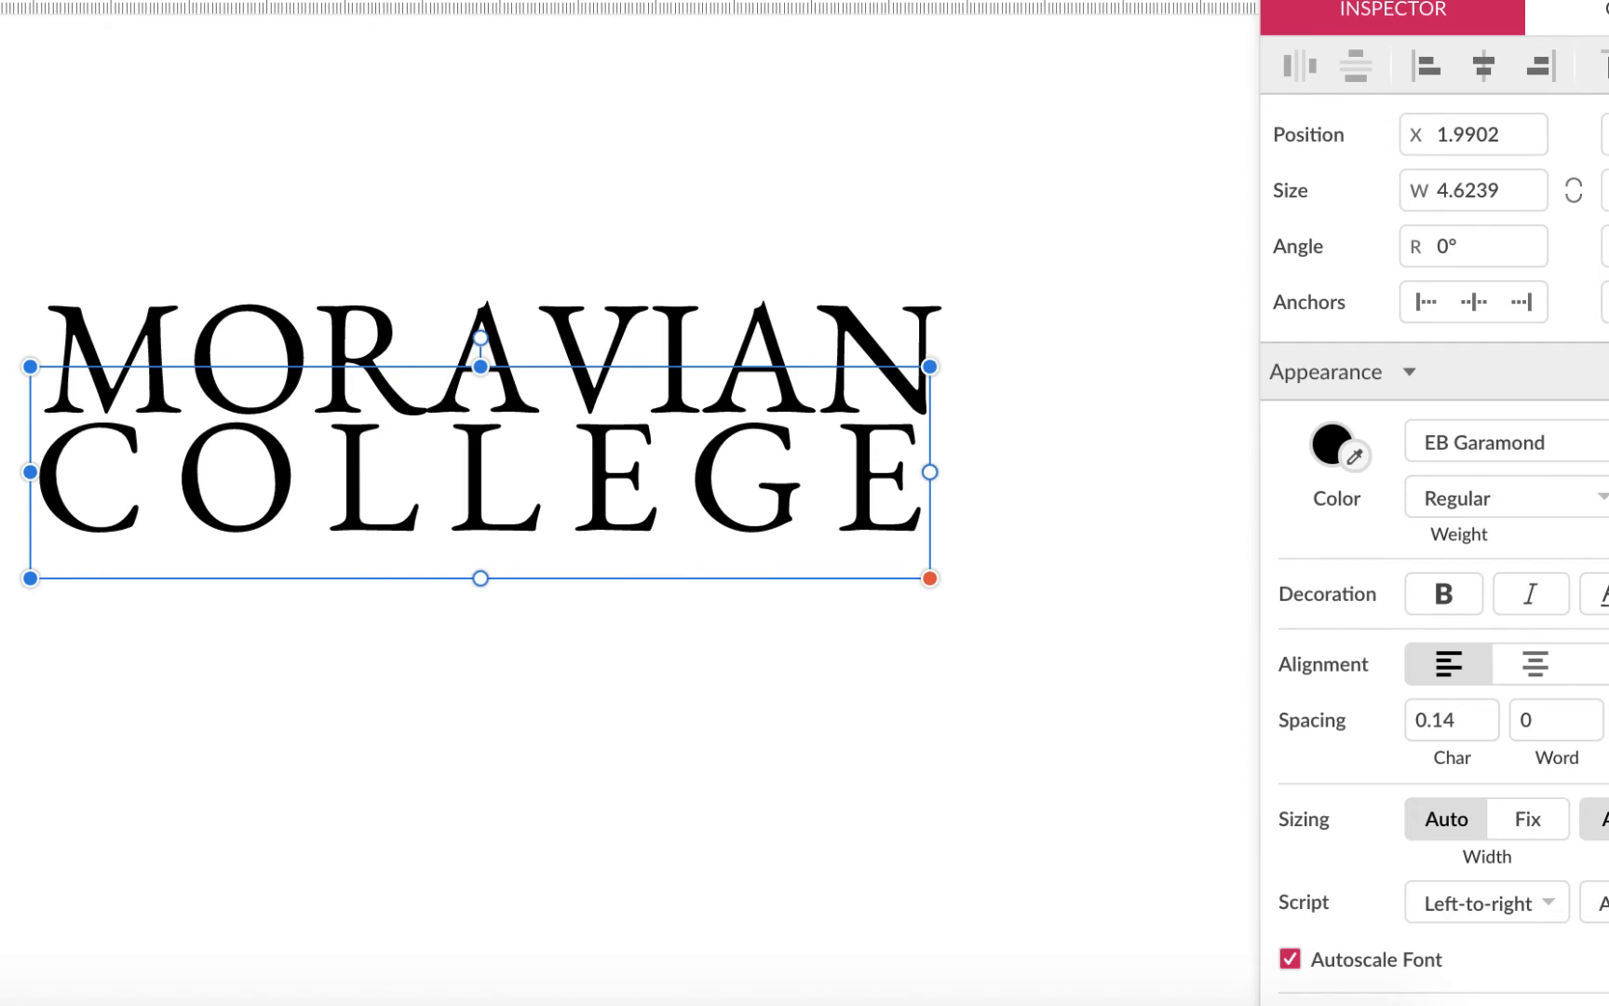
# Step: Set COLLEGE's character spacing to 0.15 so its right edge lines up with MORAVIAN's, and deselect it
pyautogui.click(1458, 736)
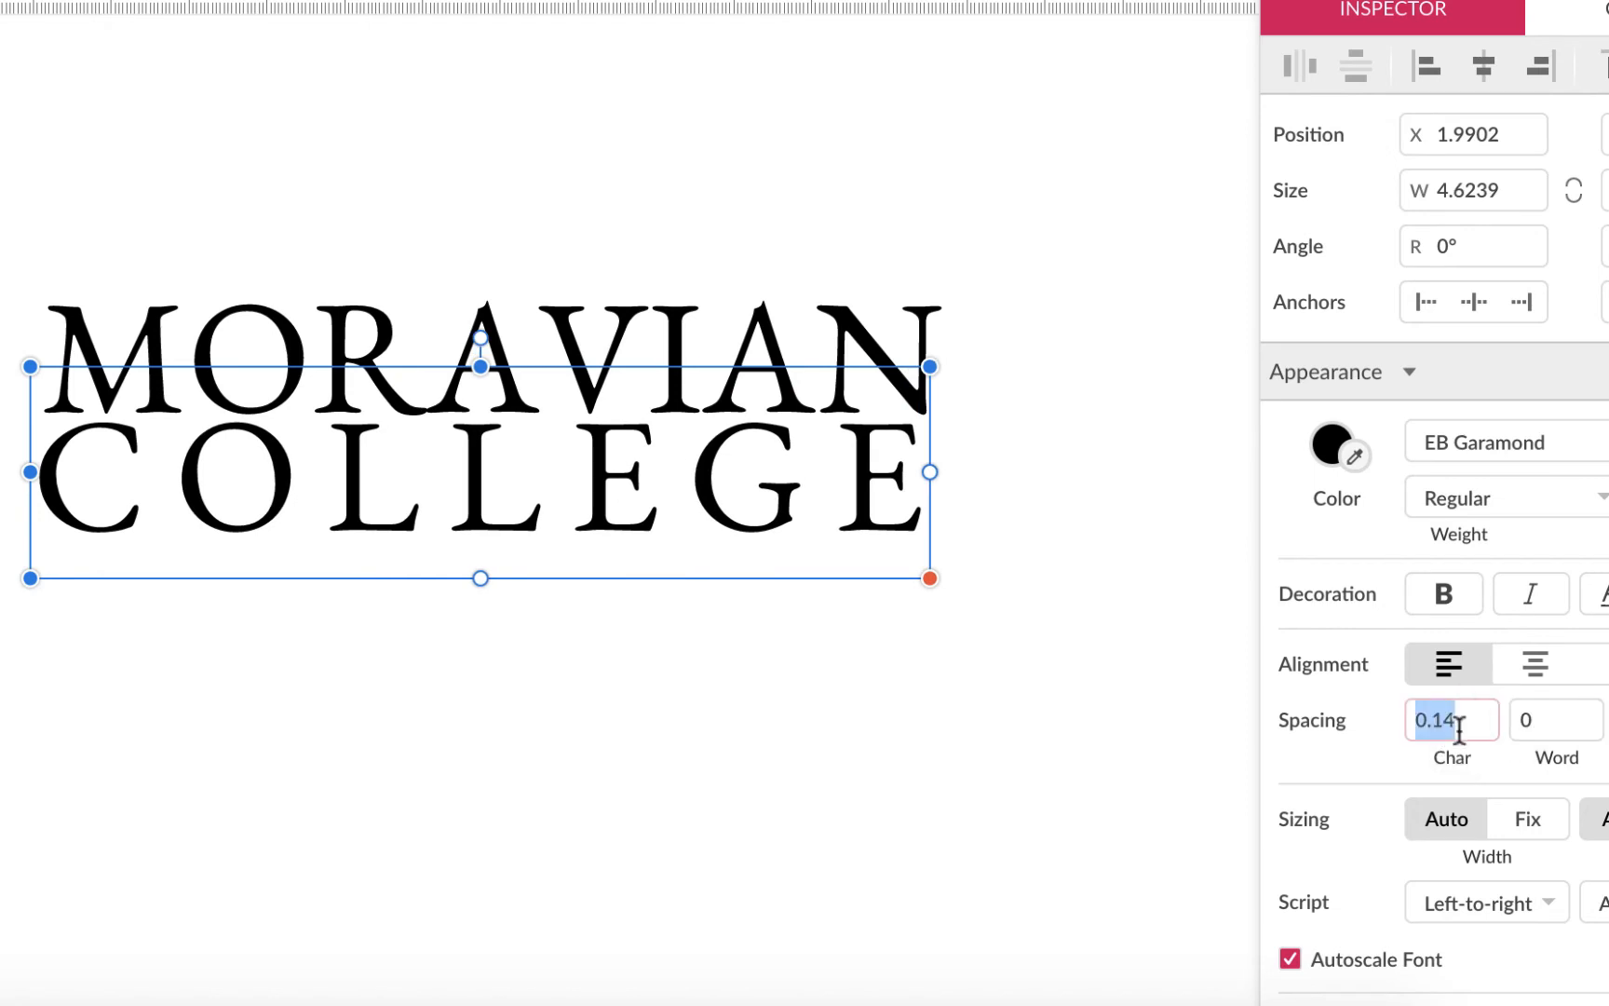
pyautogui.press('BackSpace')
pyautogui.write('.1')
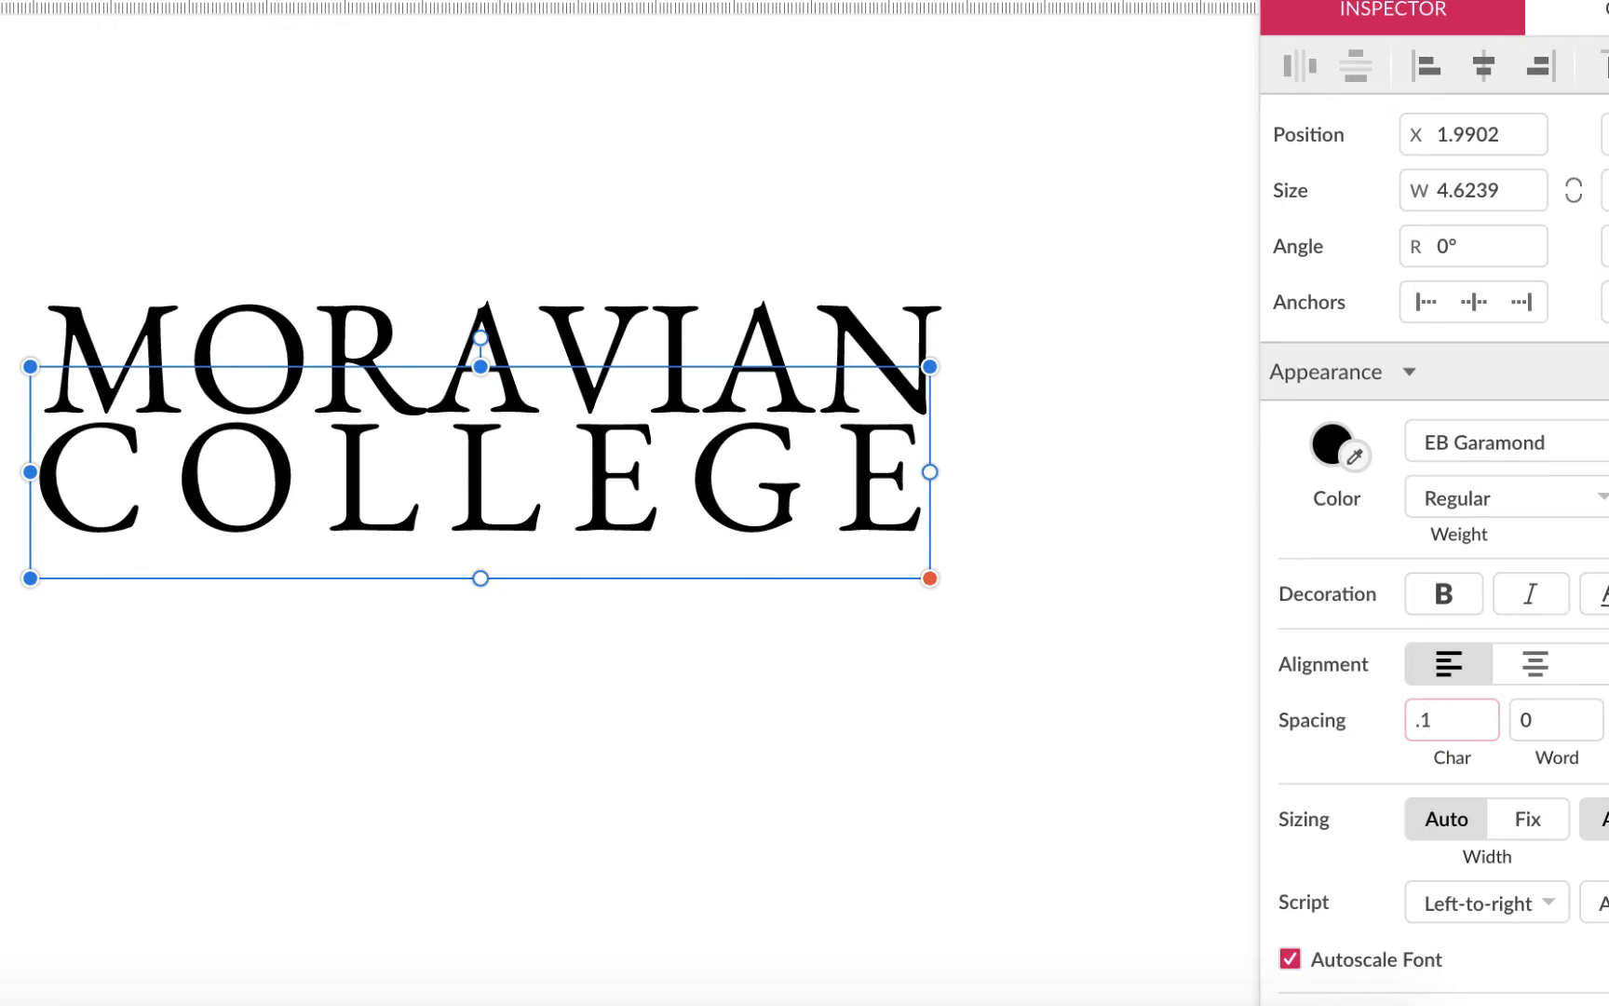
pyautogui.write('5')
pyautogui.press('Return')
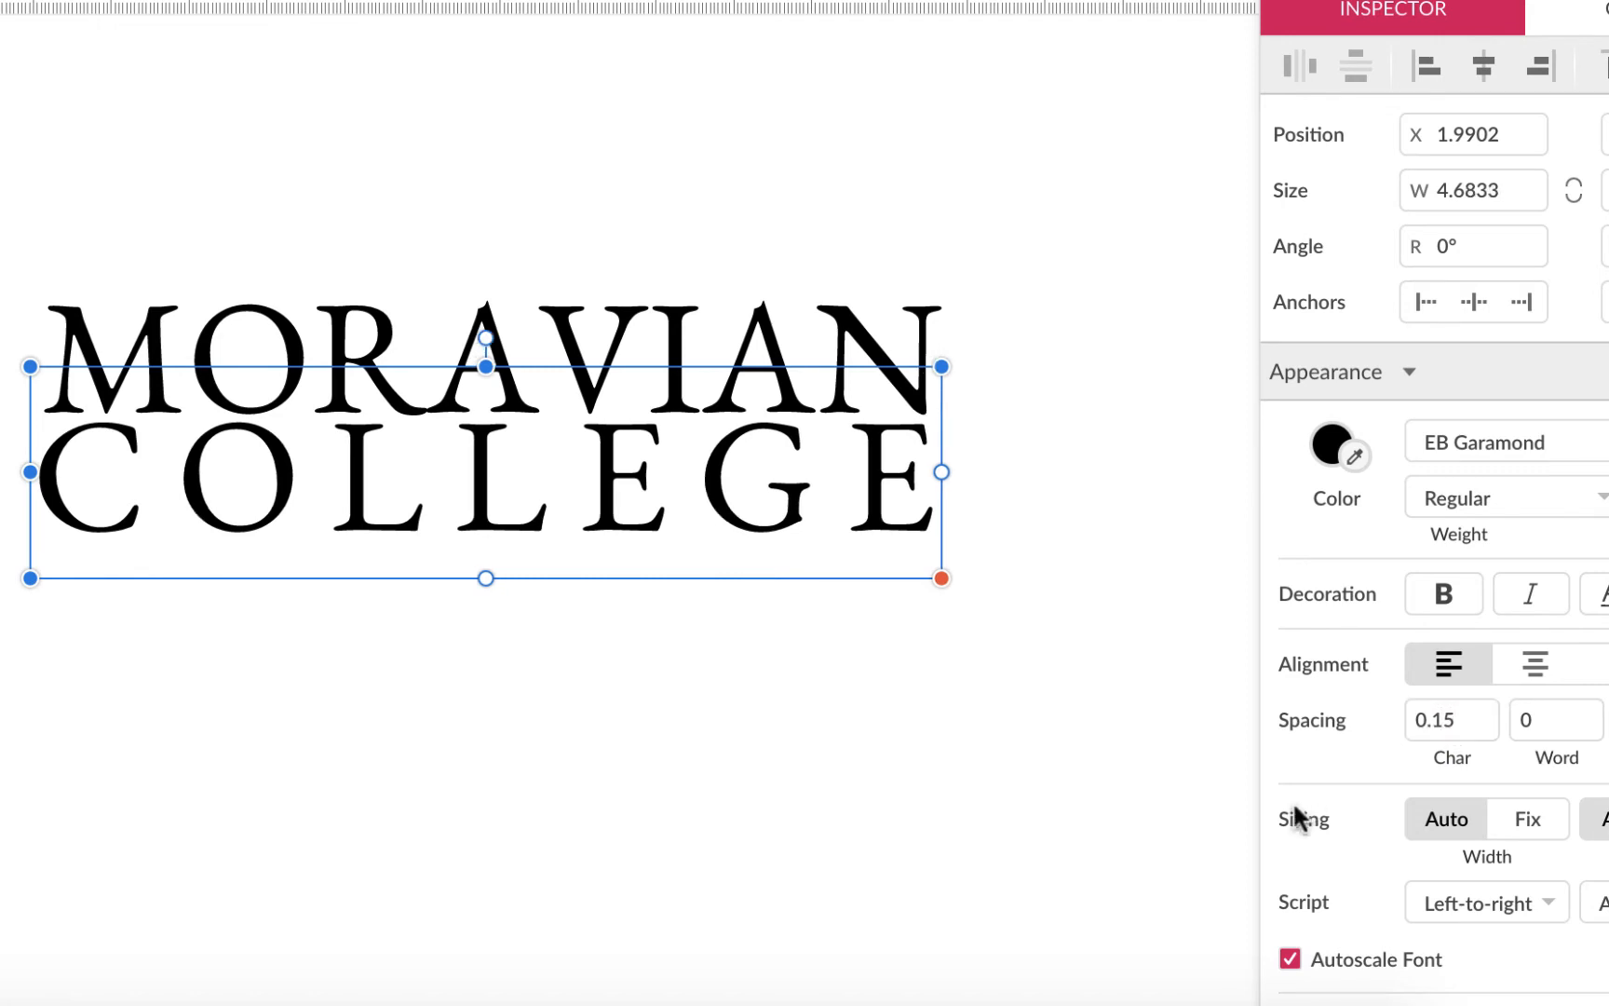
pyautogui.click(852, 717)
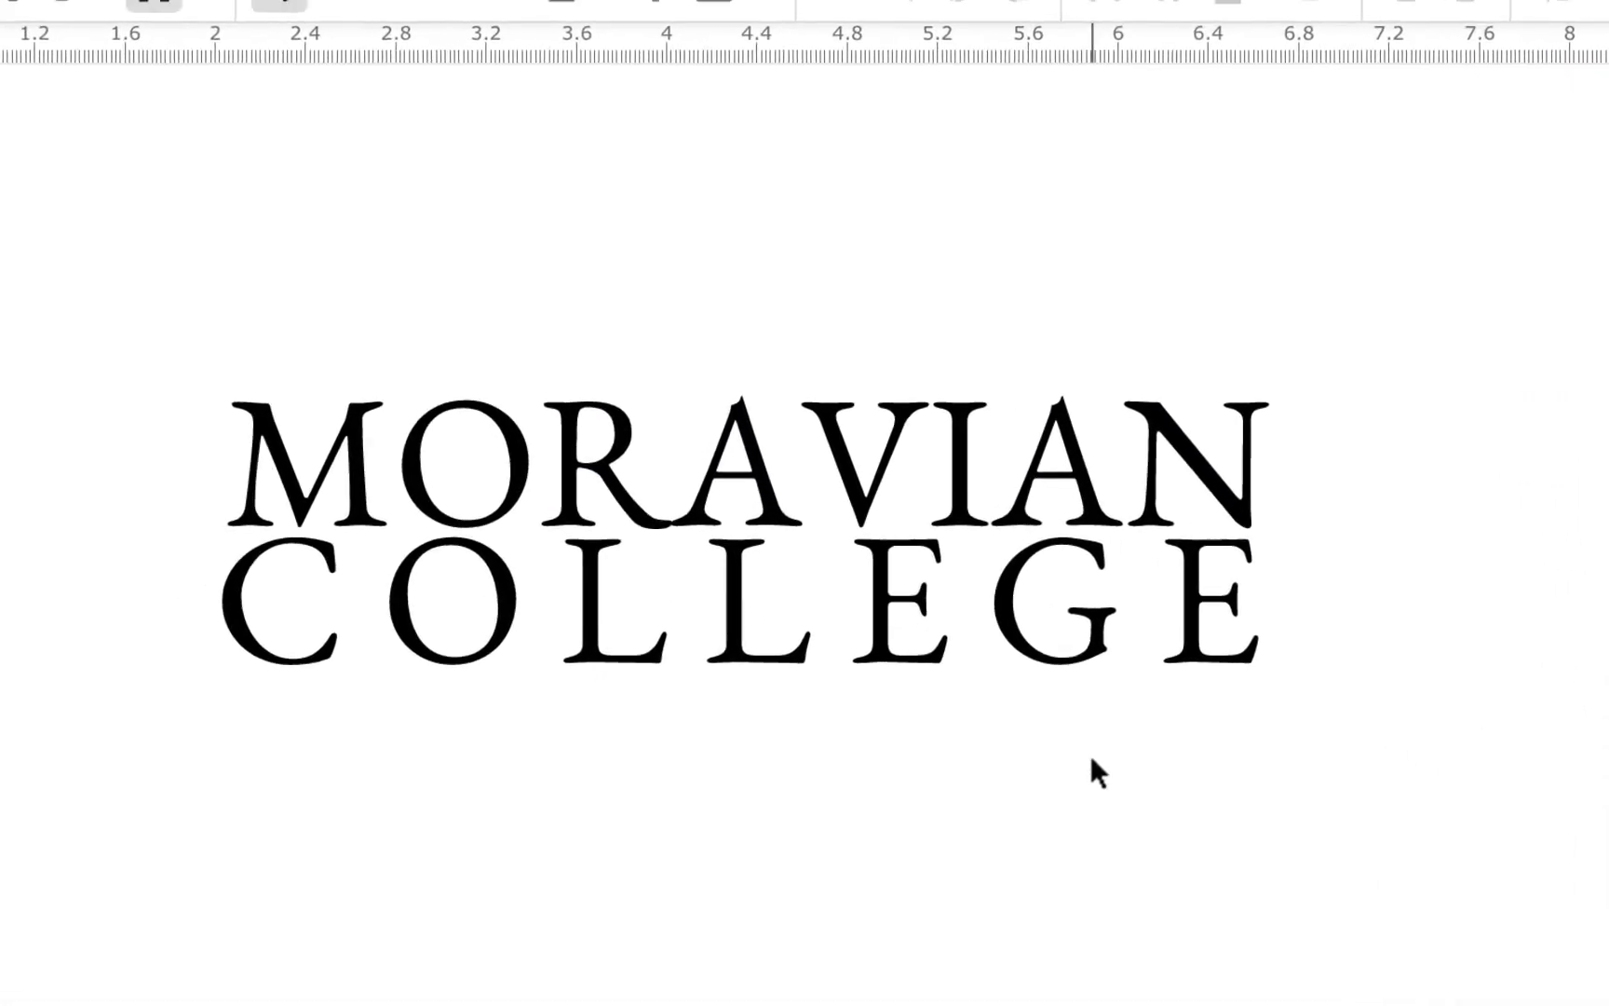
# Step: Nudge COLLEGE down two small increments to open the gap beneath MORAVIAN, and deselect it
pyautogui.click(644, 519)
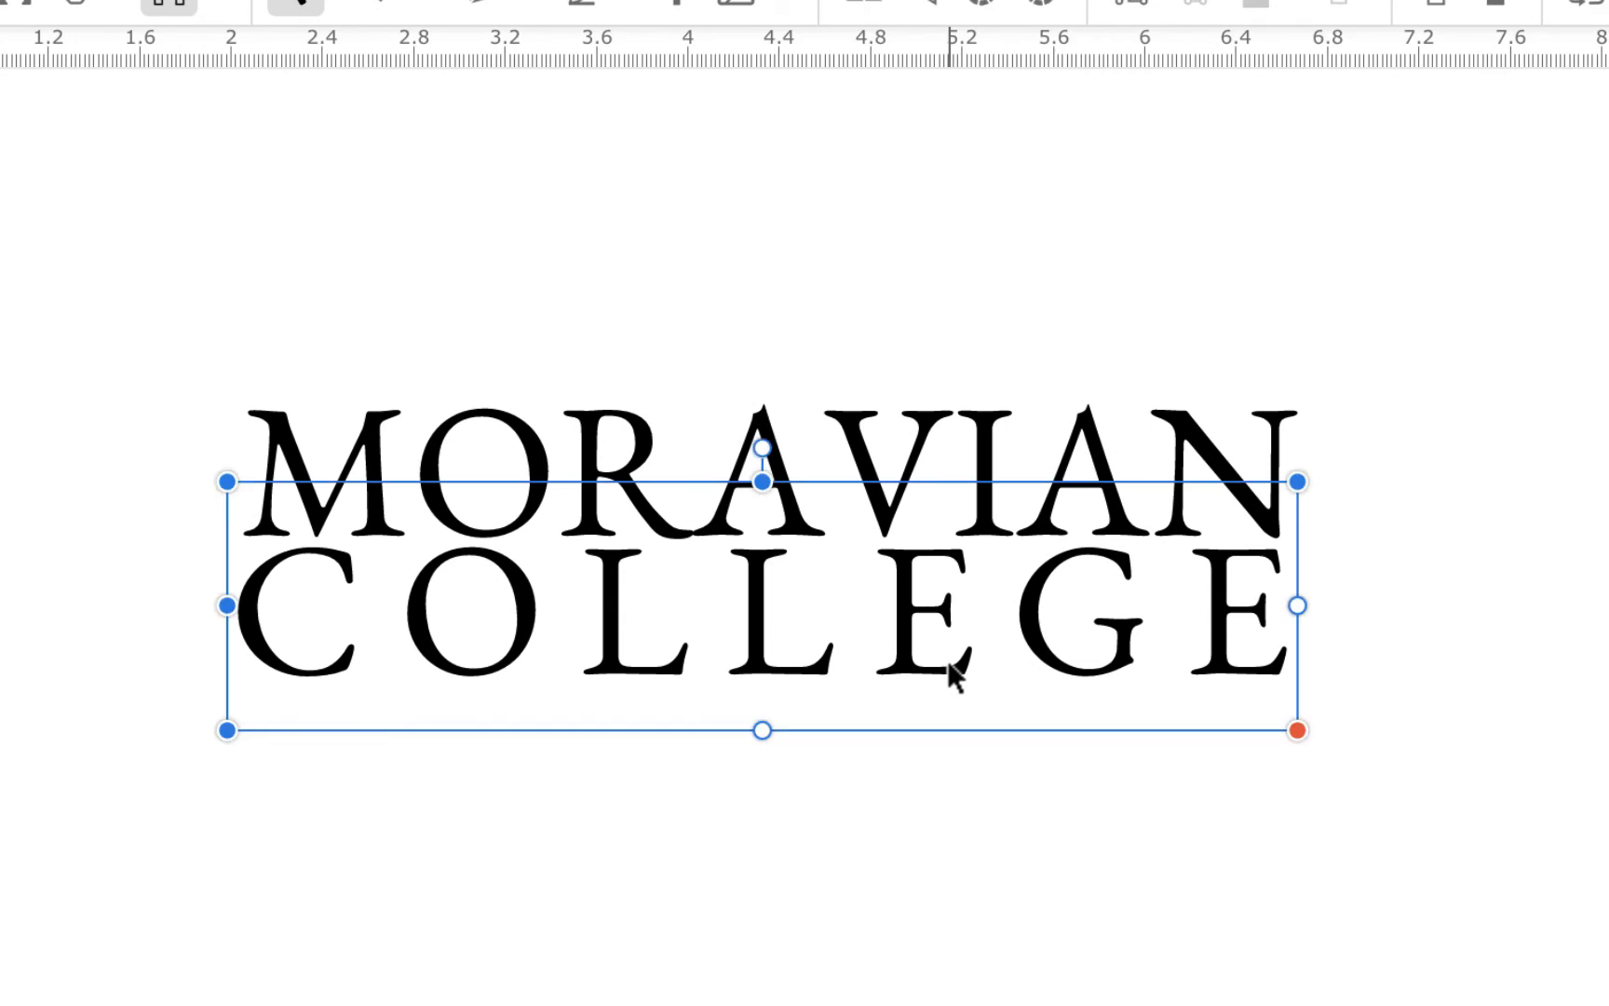
pyautogui.press('Down')
pyautogui.press('Down')
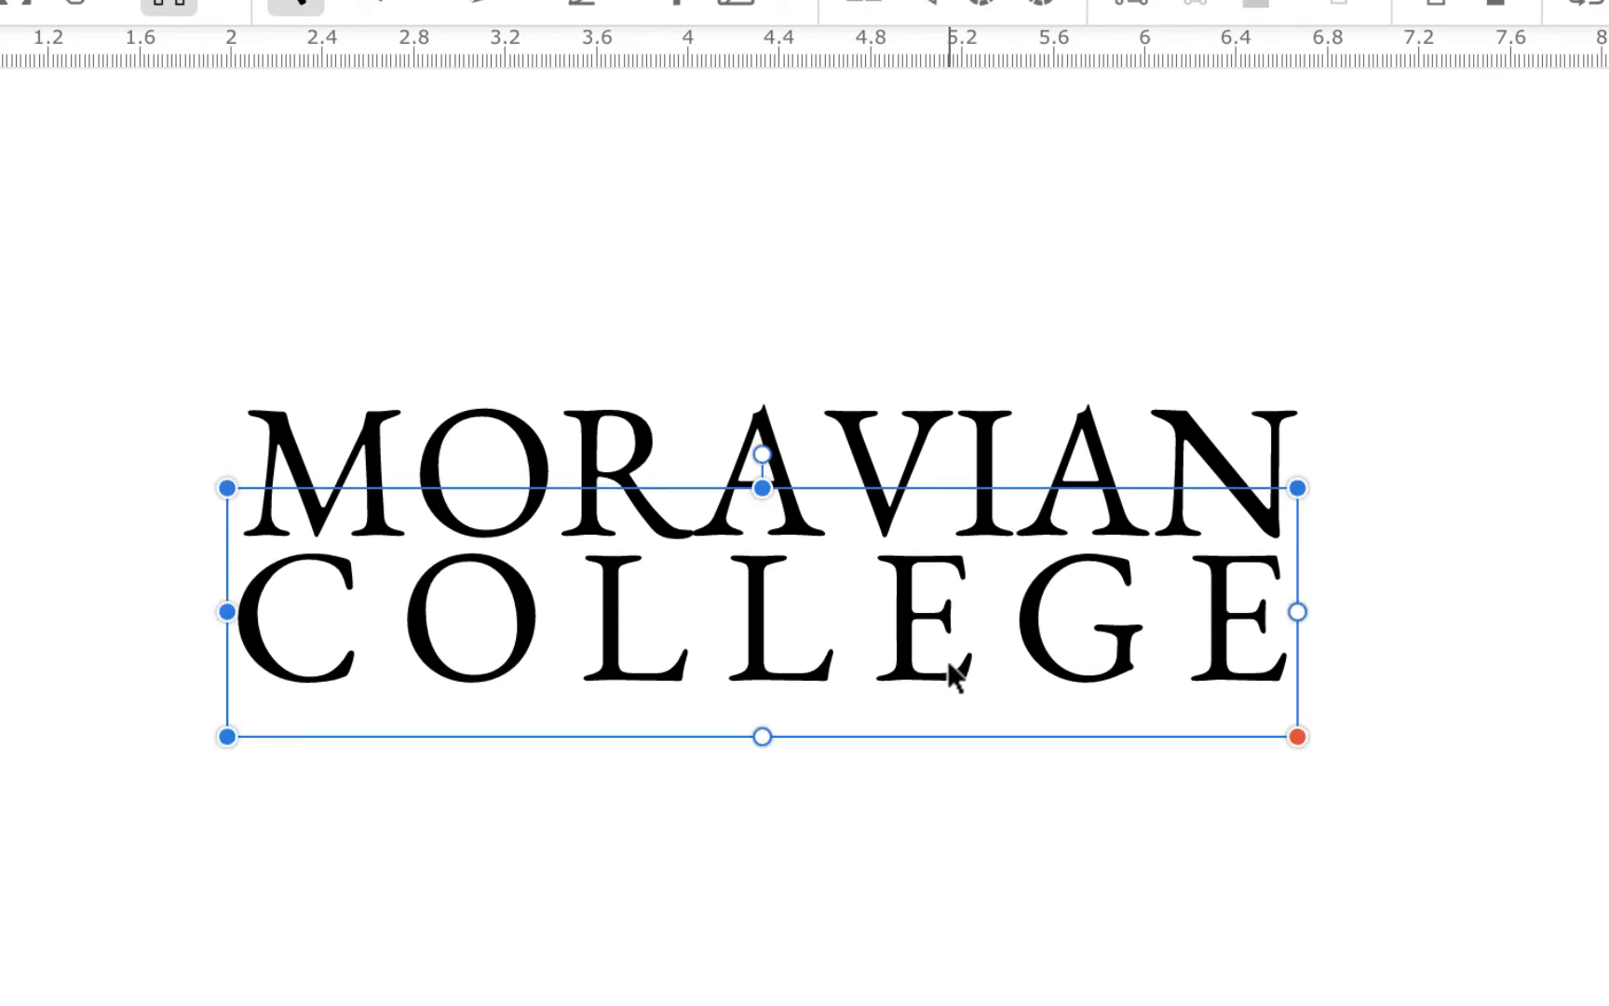
pyautogui.click(941, 883)
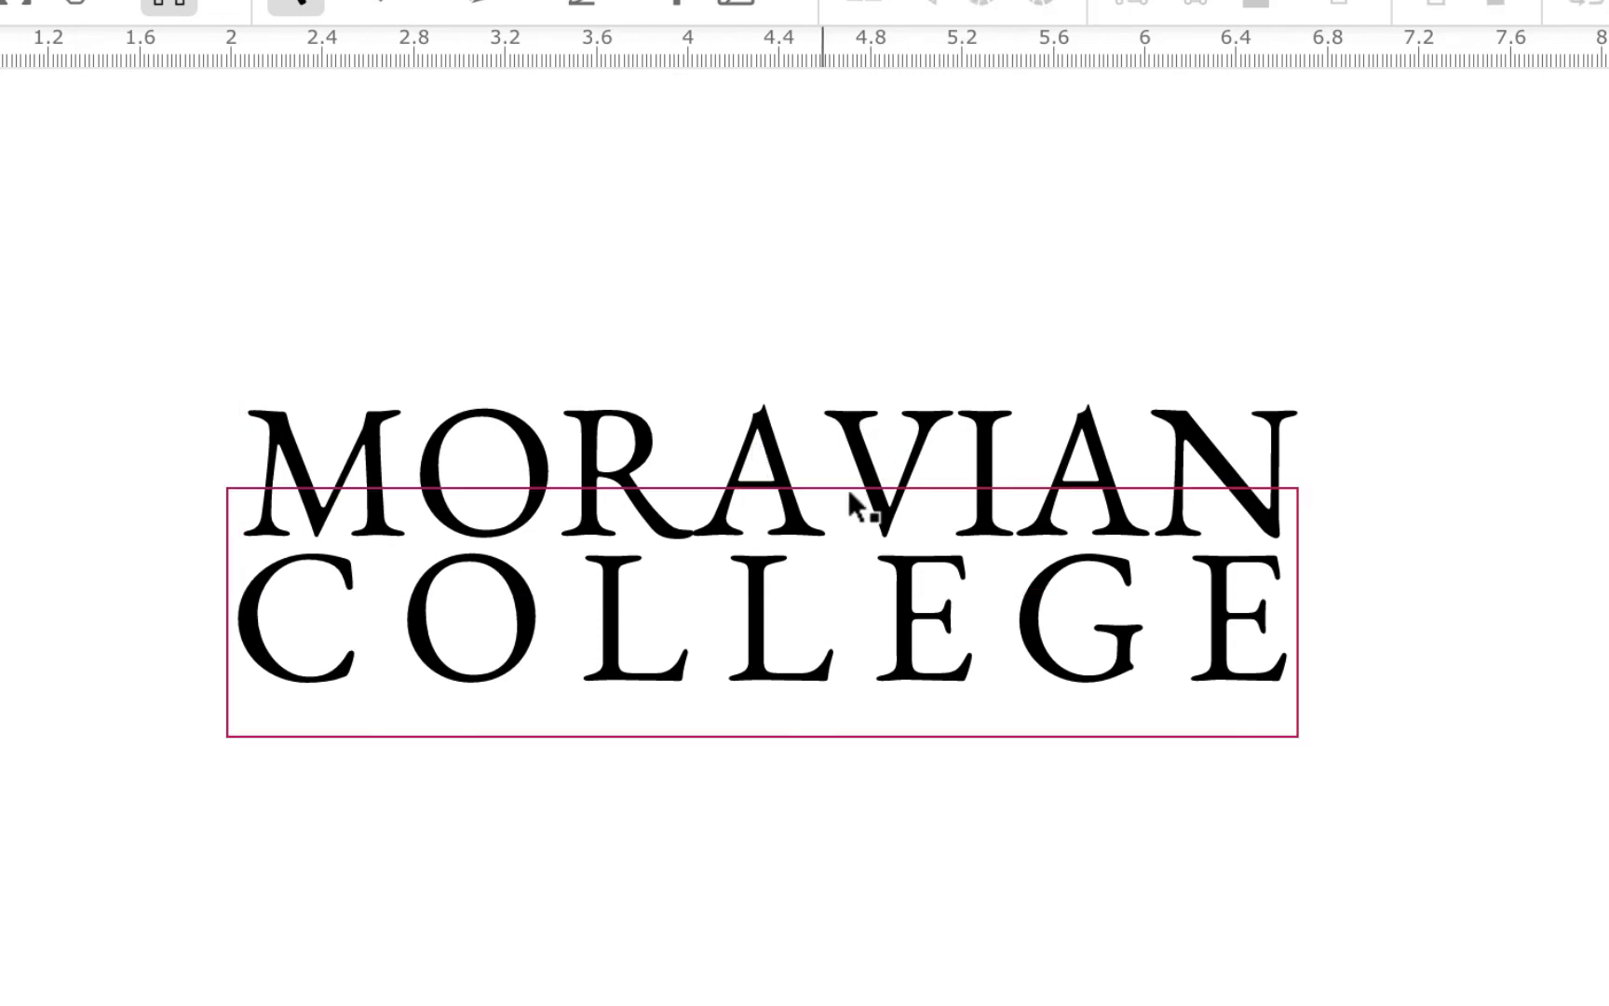
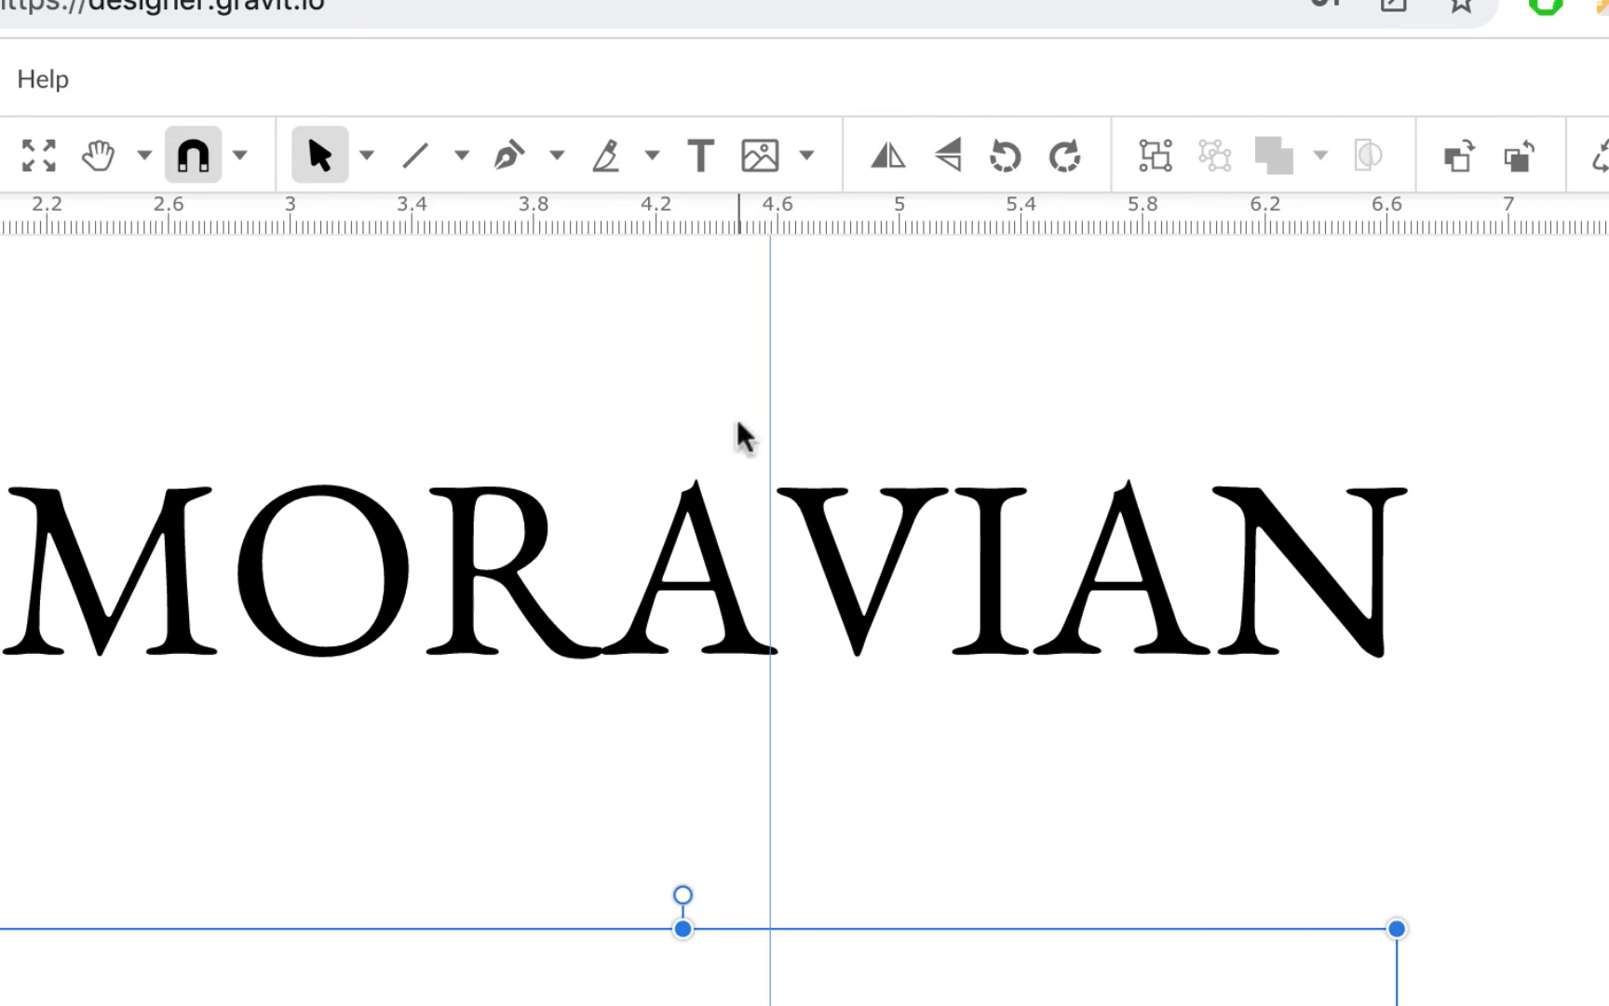
# Step: Select only the first A in MORAVIAN and set its character spacing to -0.05 to pull the V closer
pyautogui.click(701, 158)
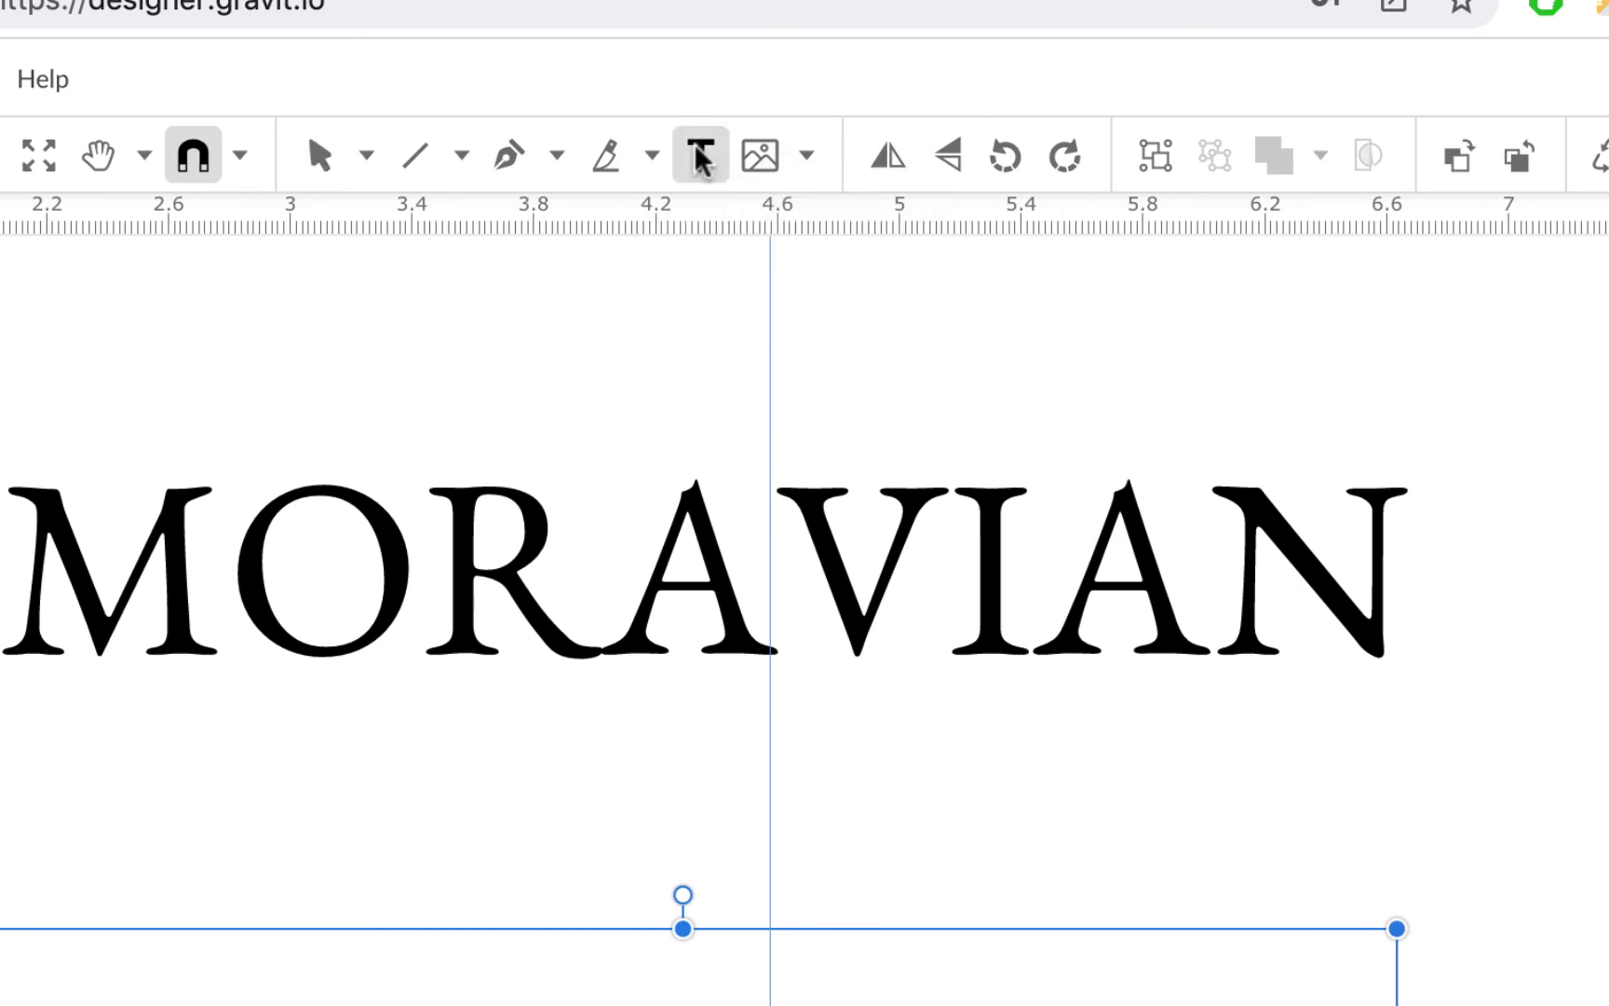
pyautogui.click(818, 530)
pyautogui.click(793, 563)
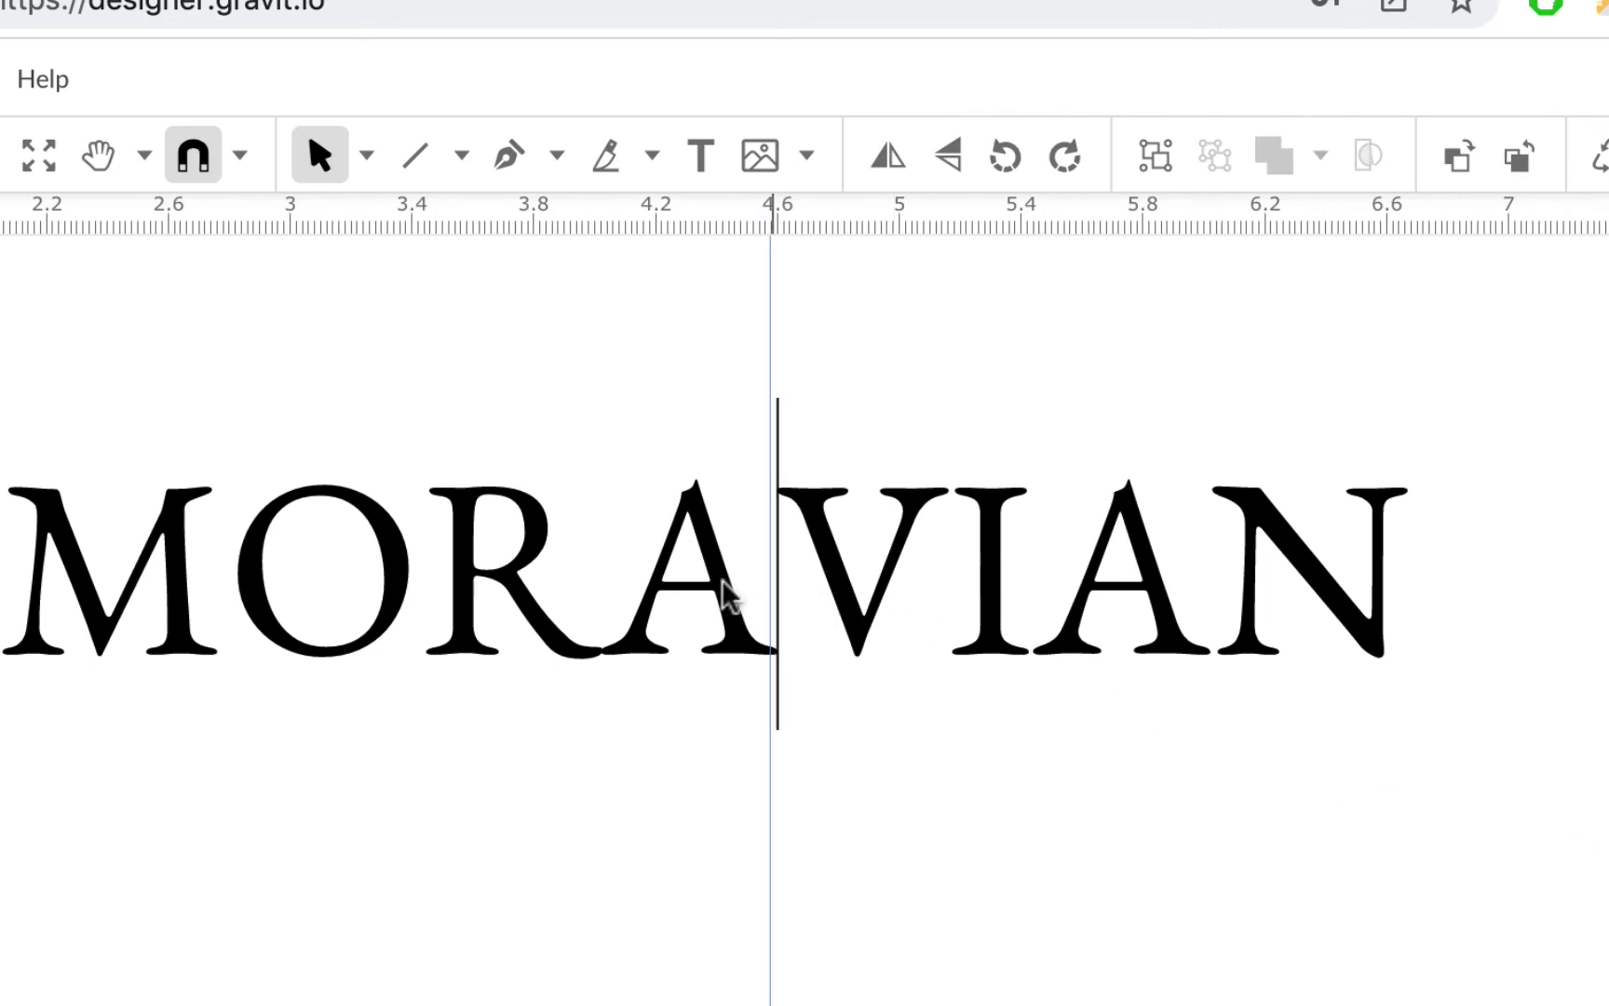
pyautogui.doubleClick(686, 577)
pyautogui.click(684, 576)
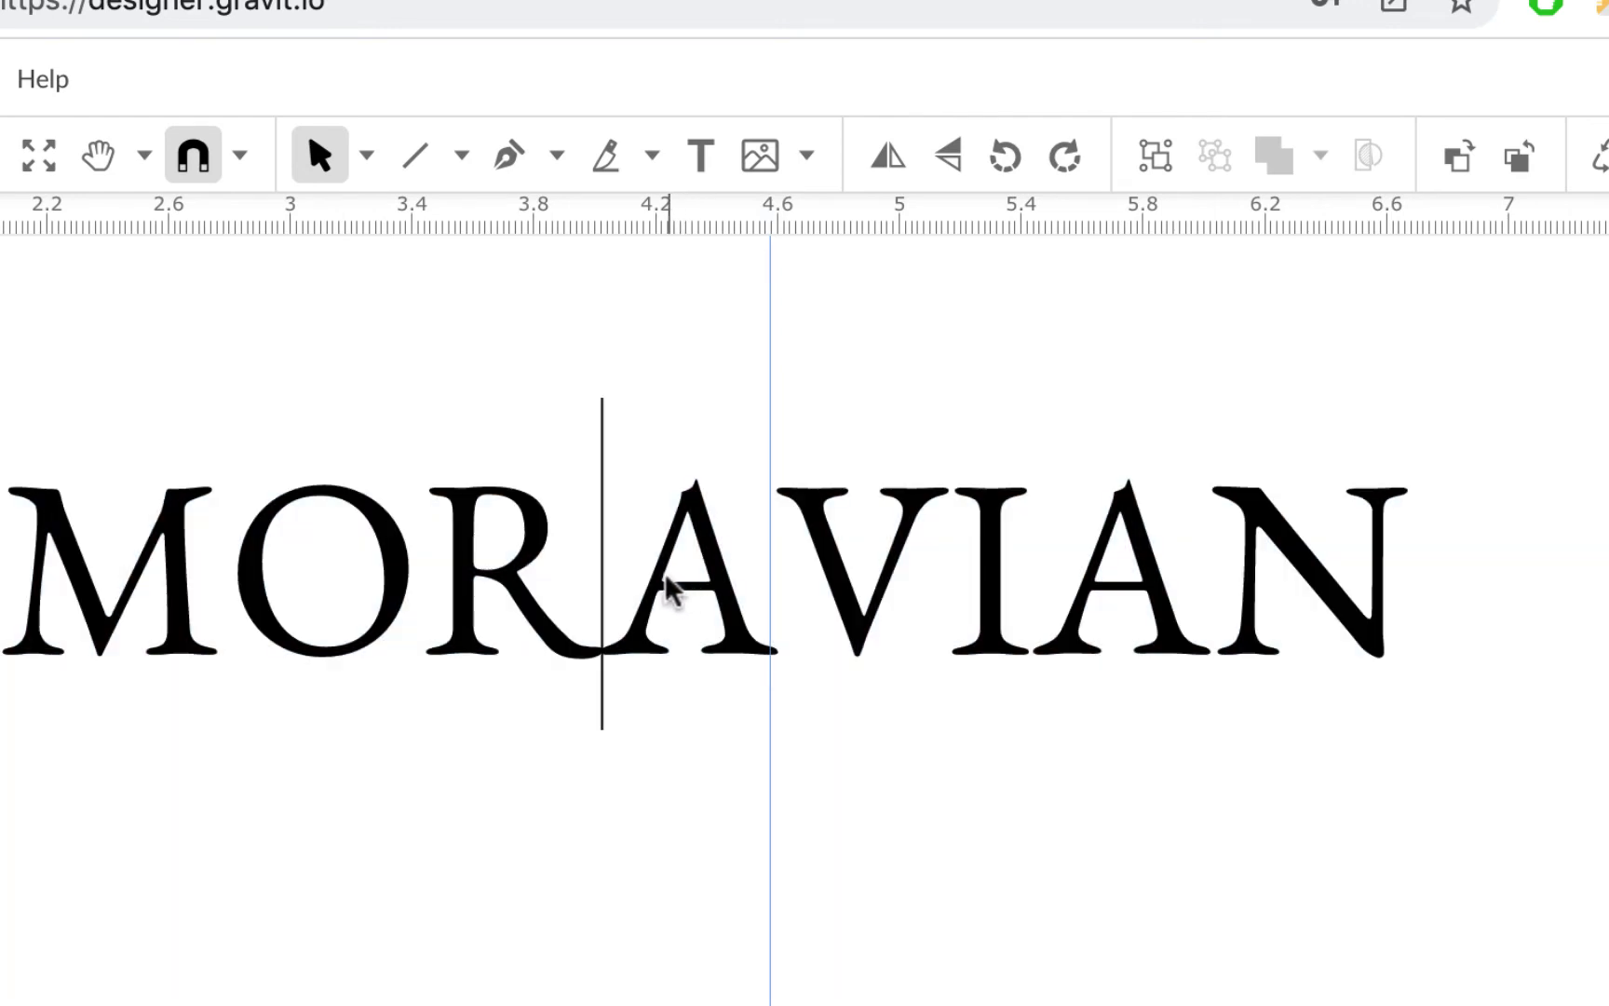
pyautogui.keyDown('shift'); pyautogui.click(754, 599); pyautogui.keyUp('shift')
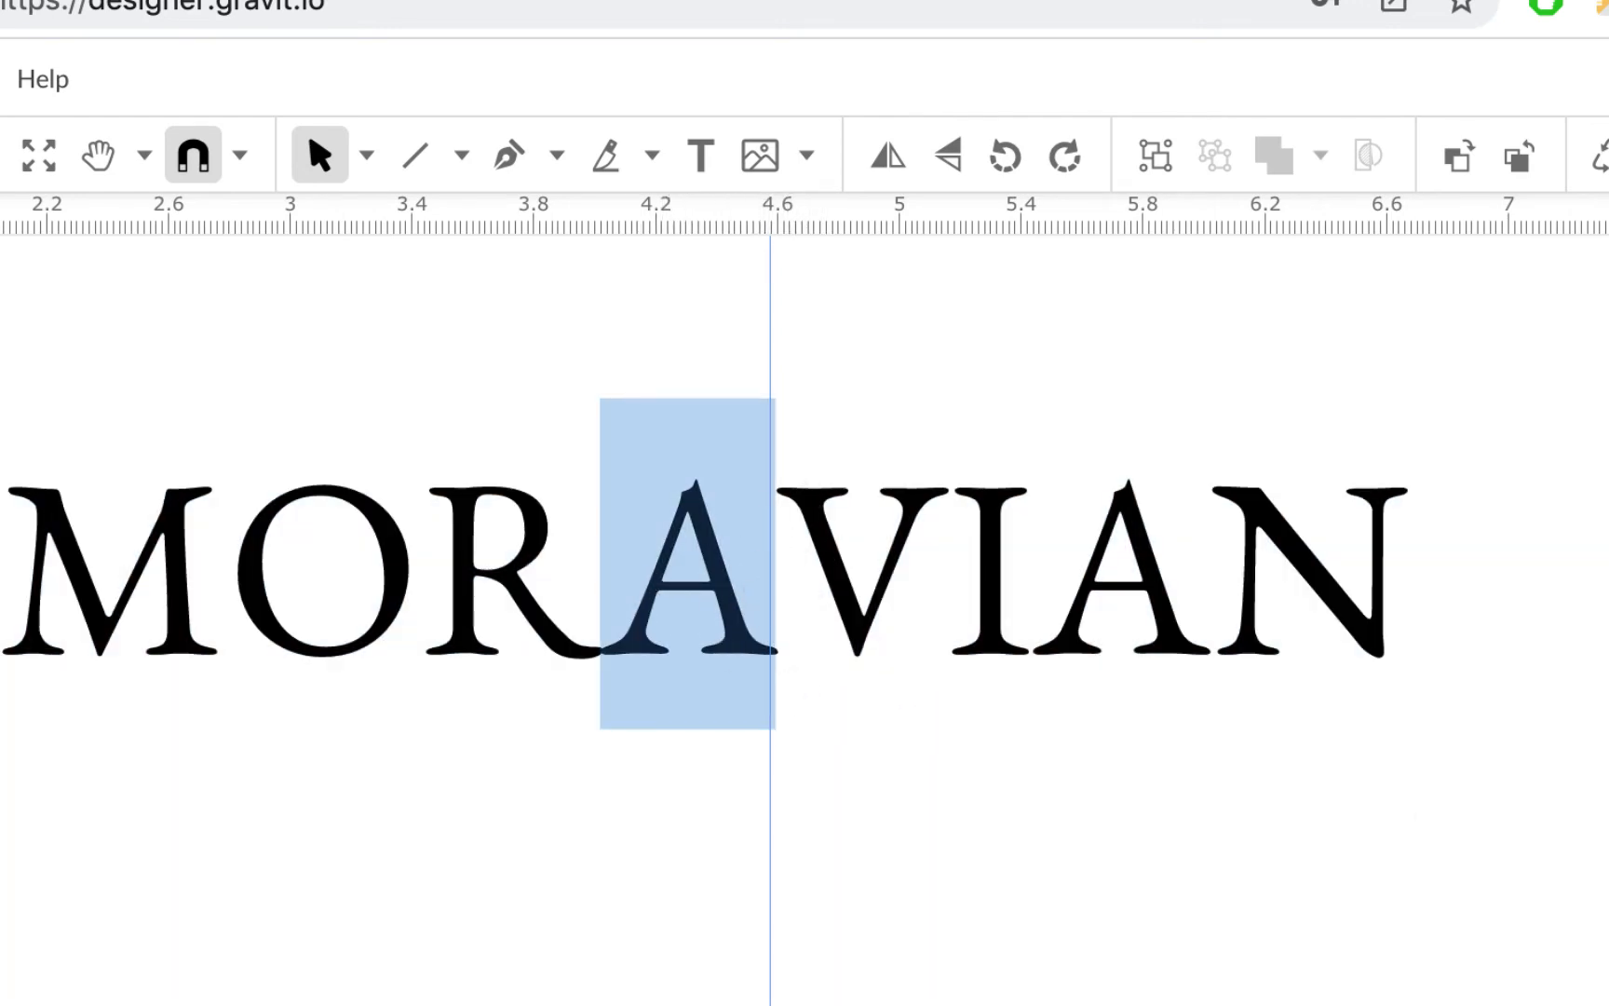
pyautogui.click(1457, 827)
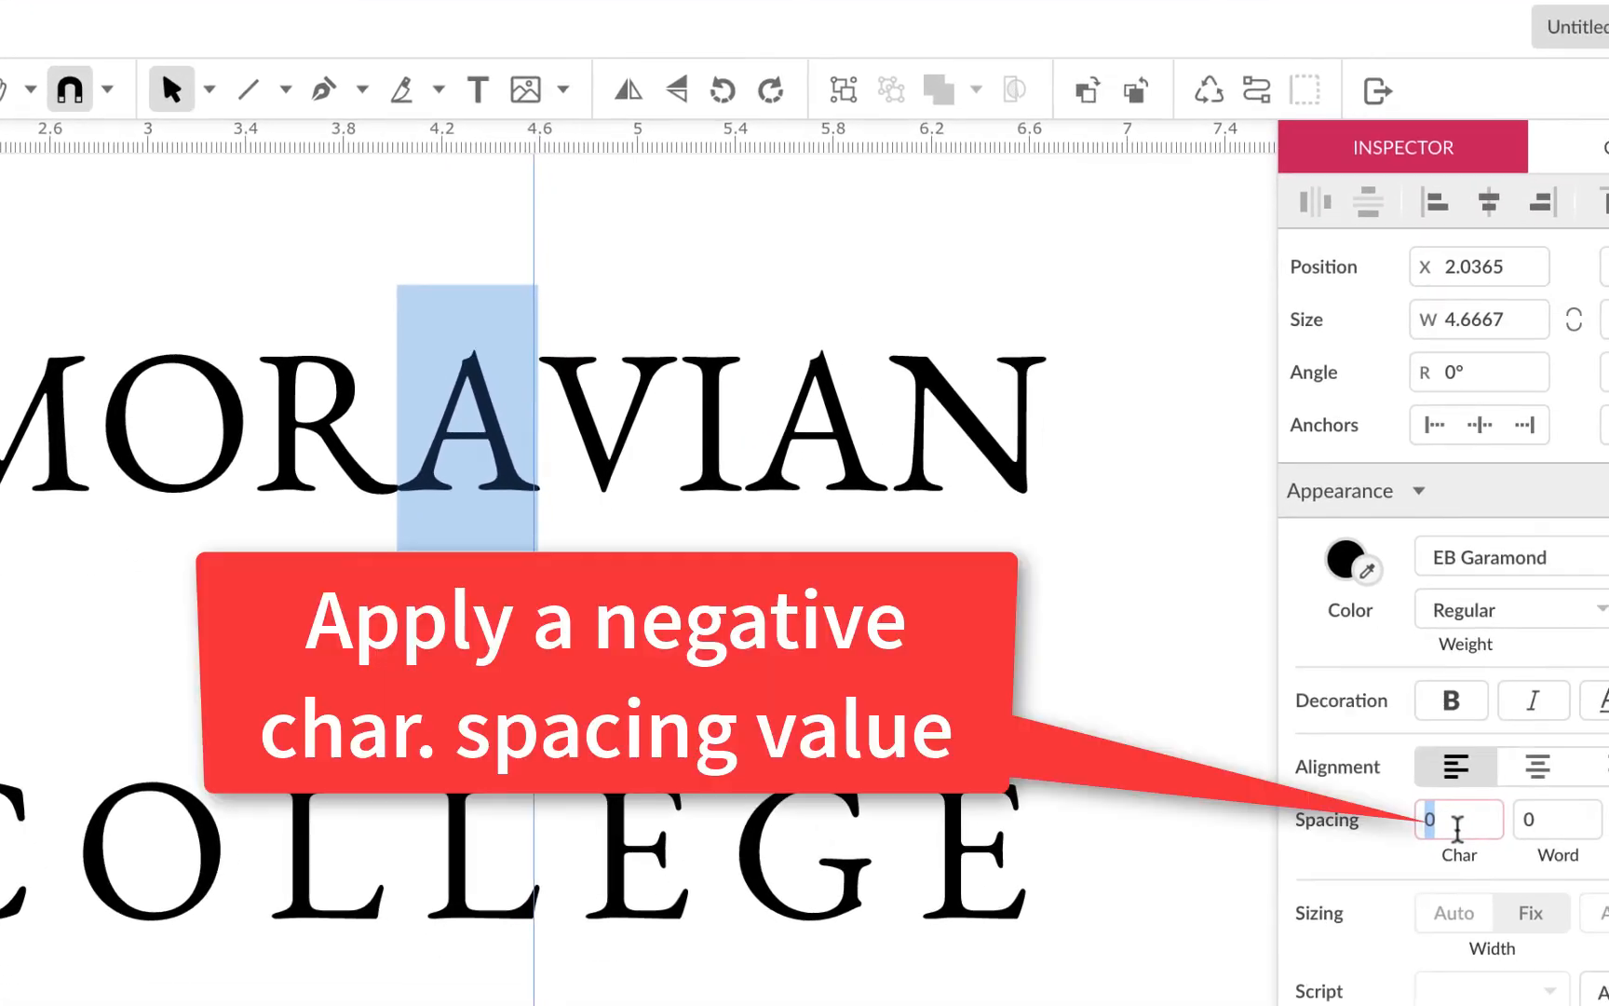
pyautogui.write('-0')
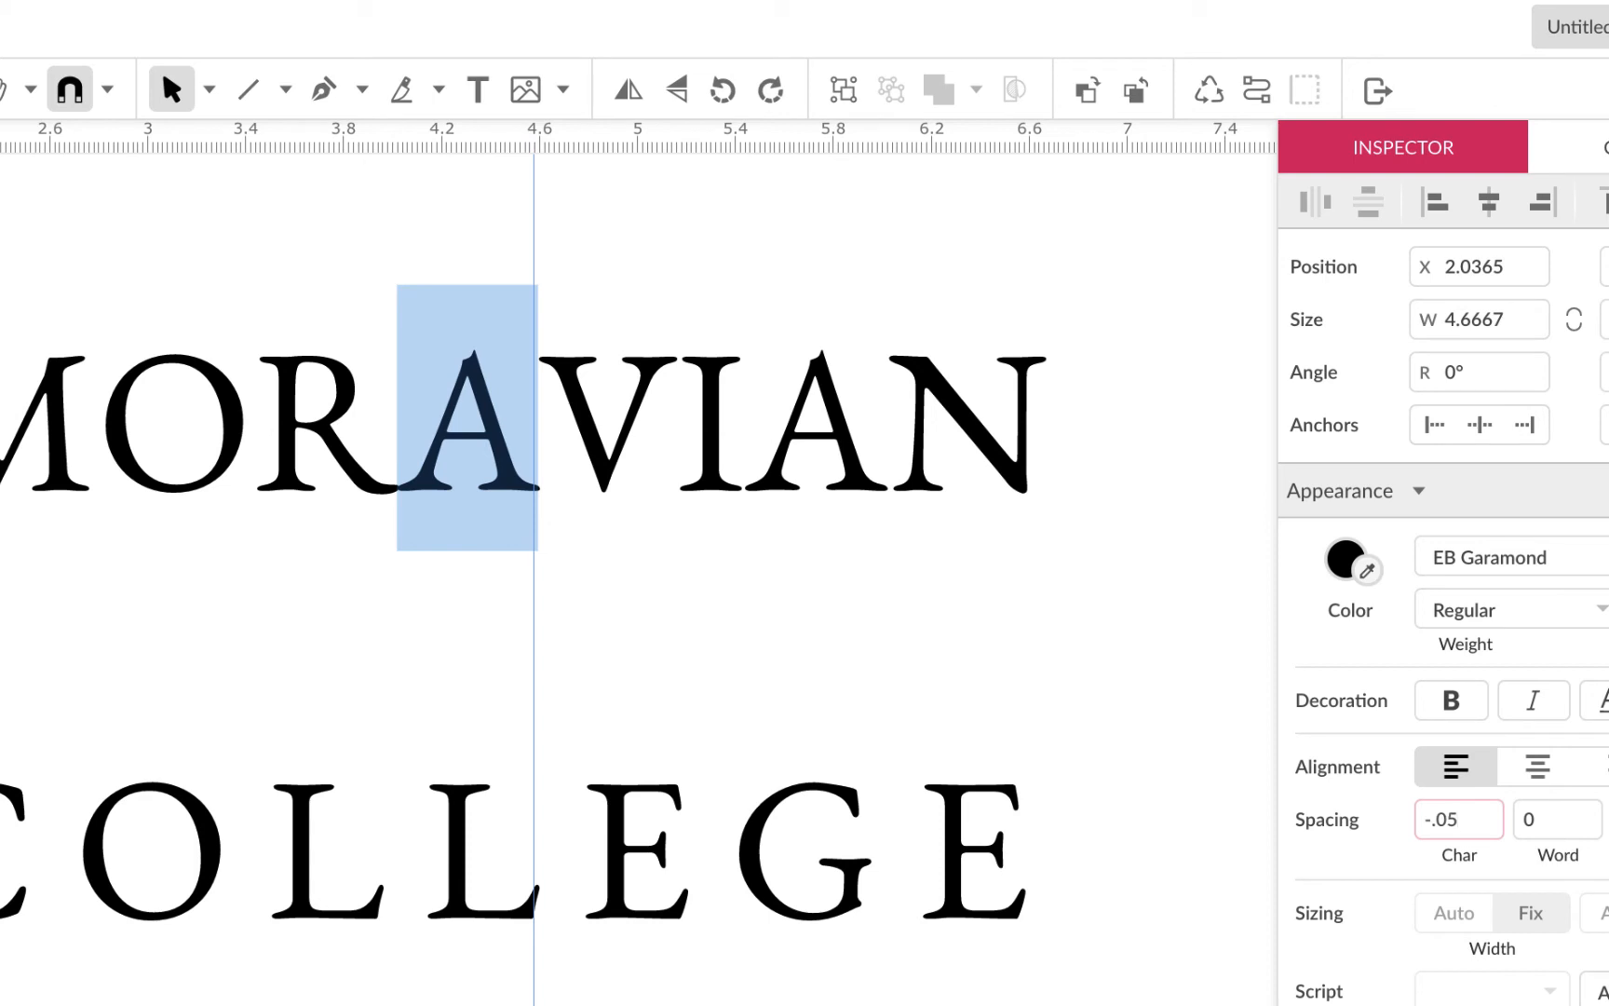
pyautogui.write('.05')
pyautogui.press('Return')
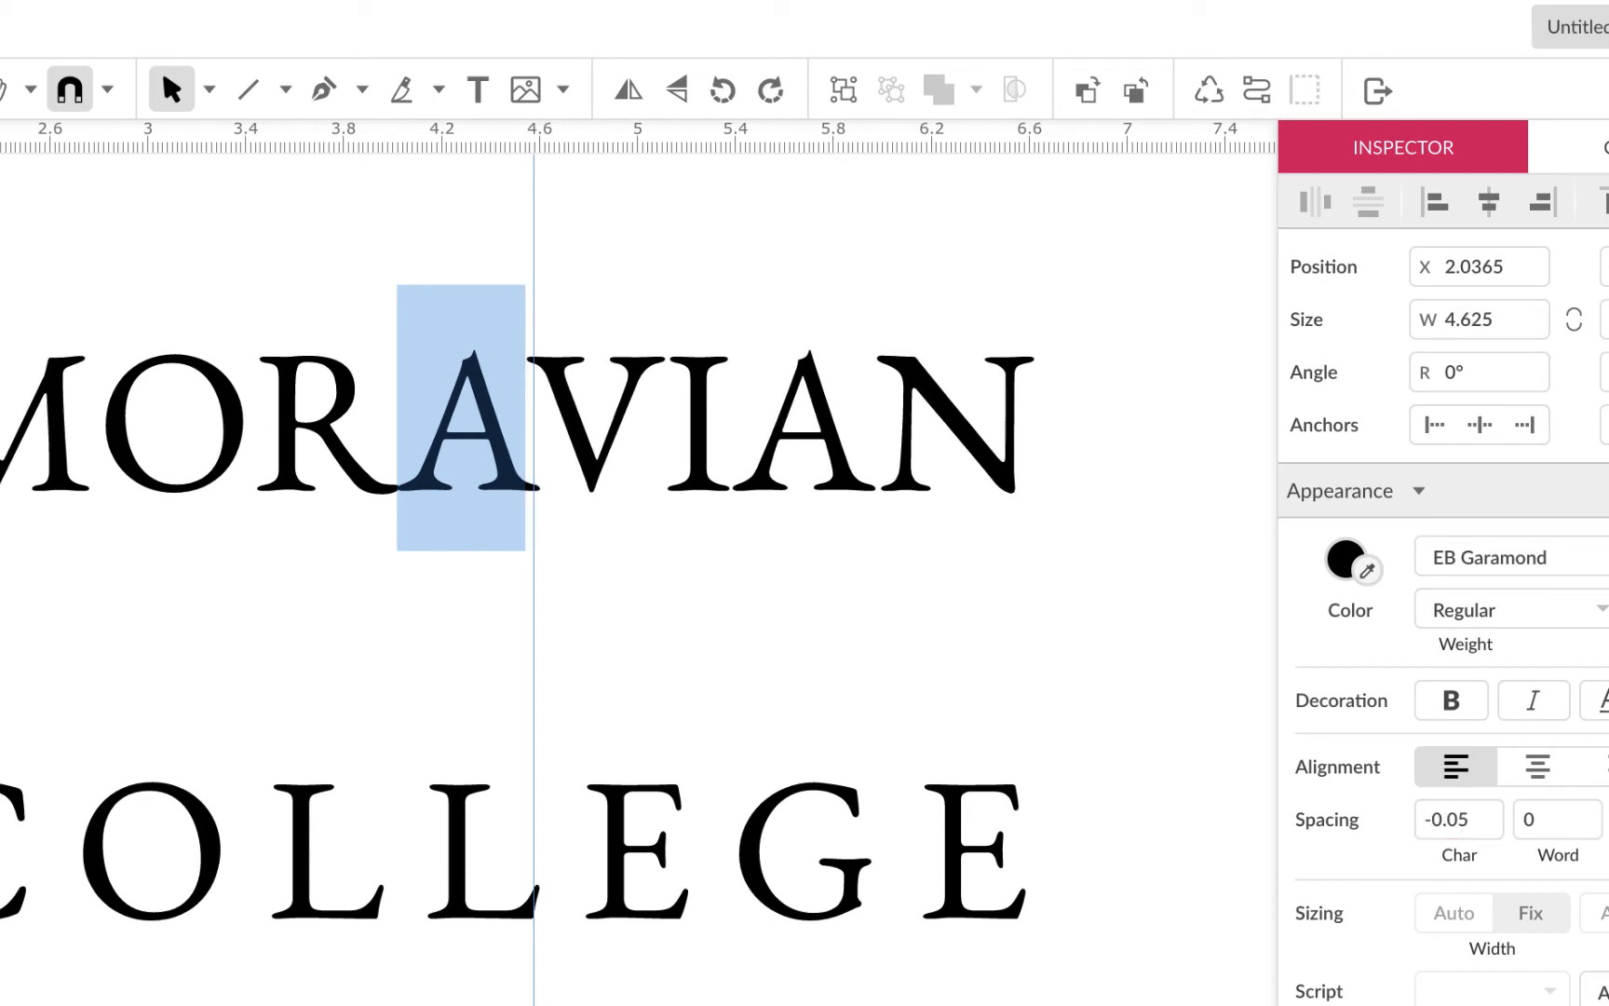
# Step: Tighten the first A's character spacing in MORAVIAN to -0.10 and leave text editing
pyautogui.click(1466, 817)
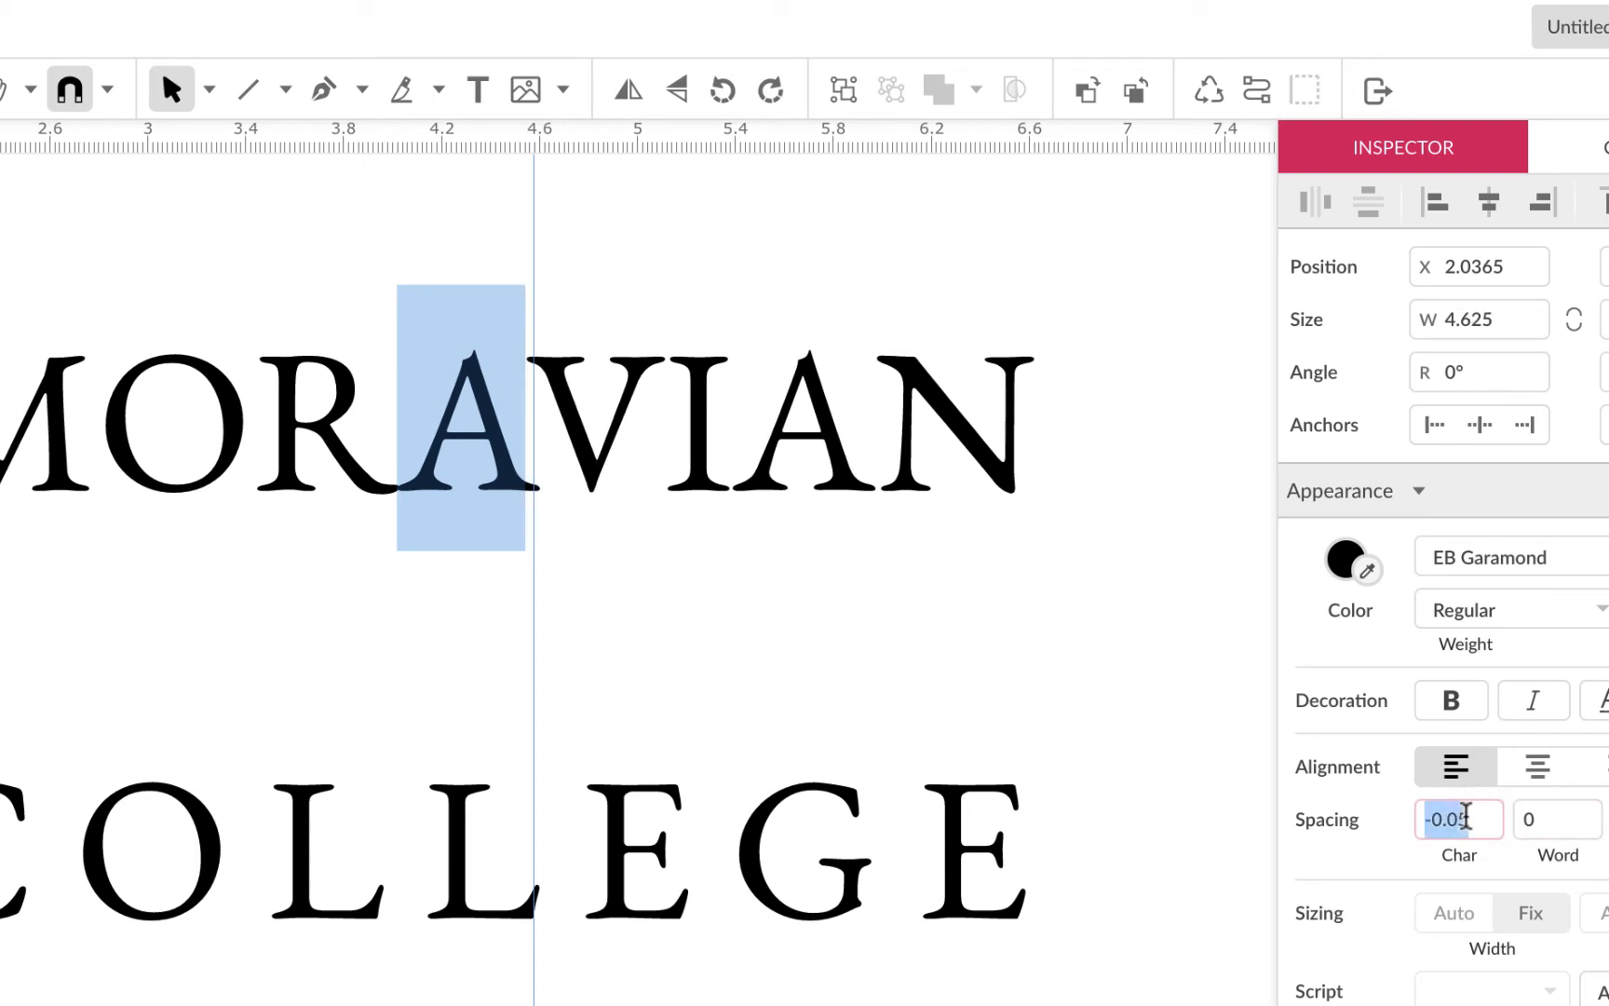
pyautogui.write('-')
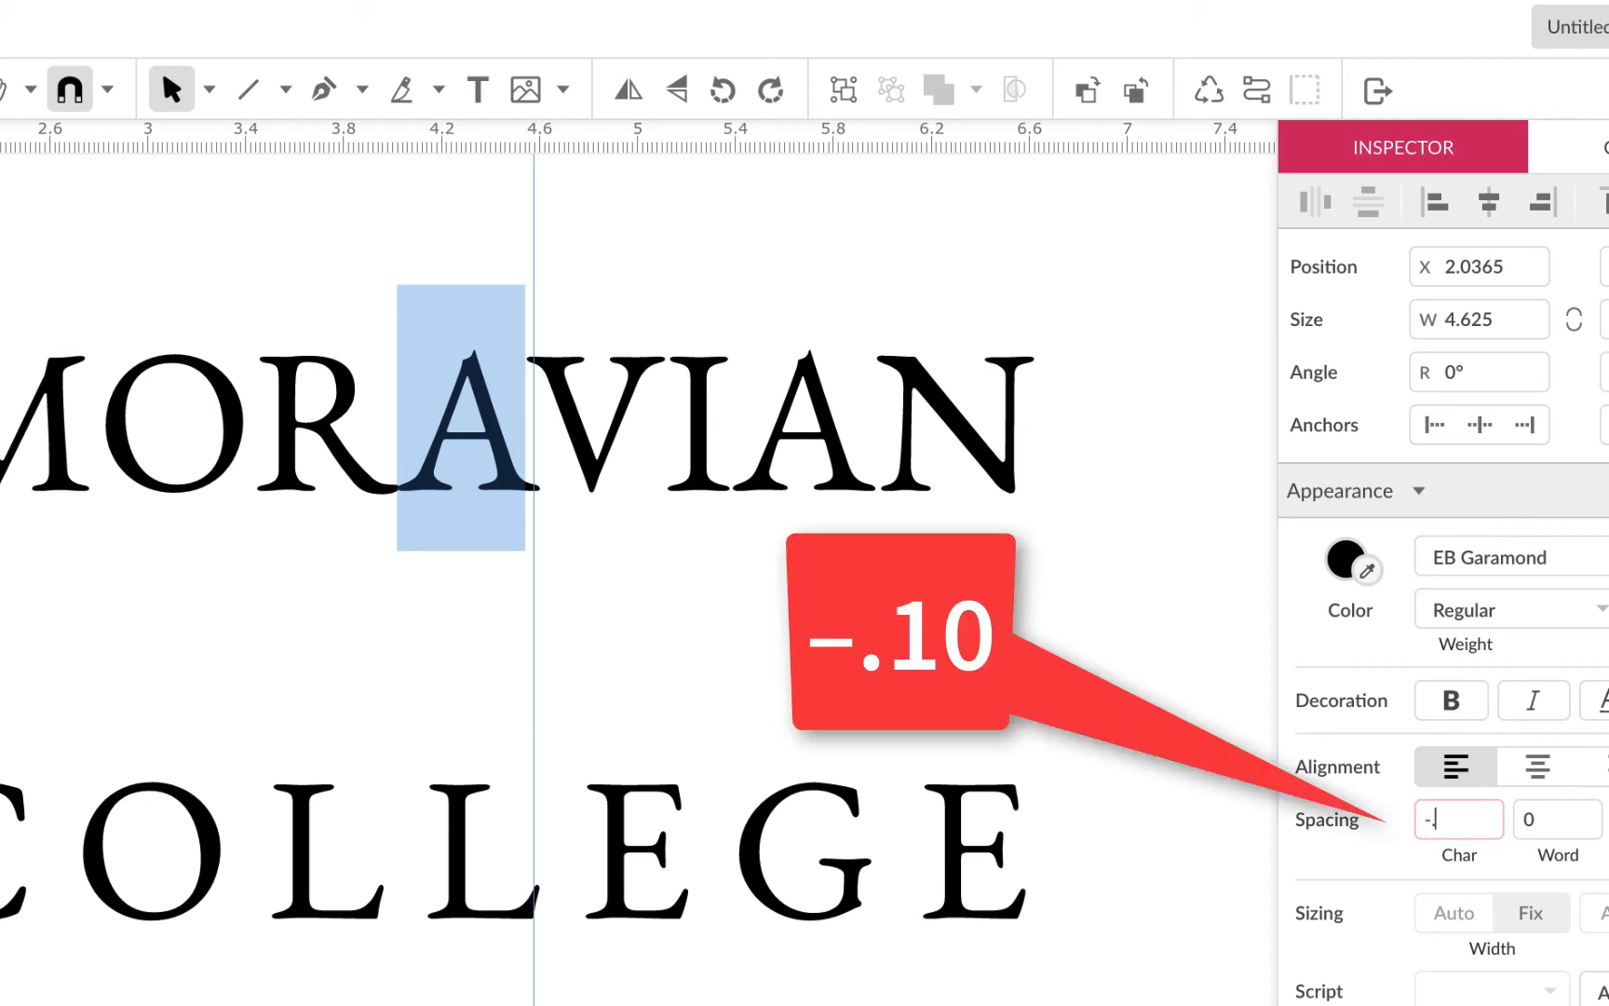
pyautogui.write('.10')
pyautogui.press('Return')
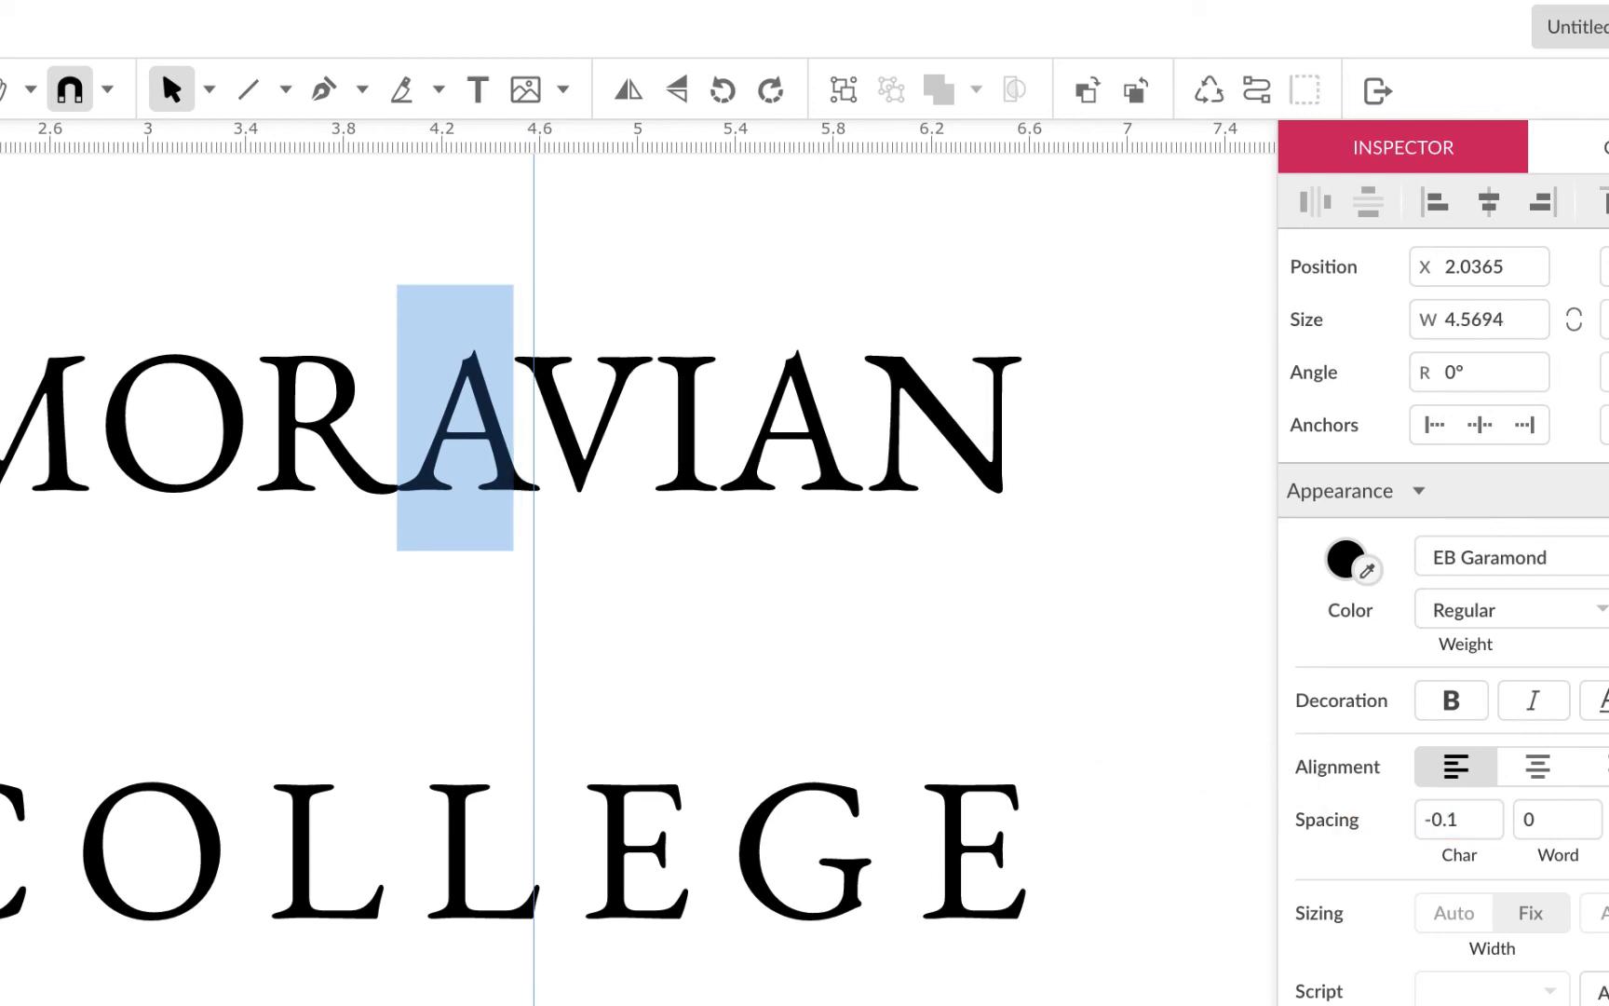
pyautogui.press('Escape')
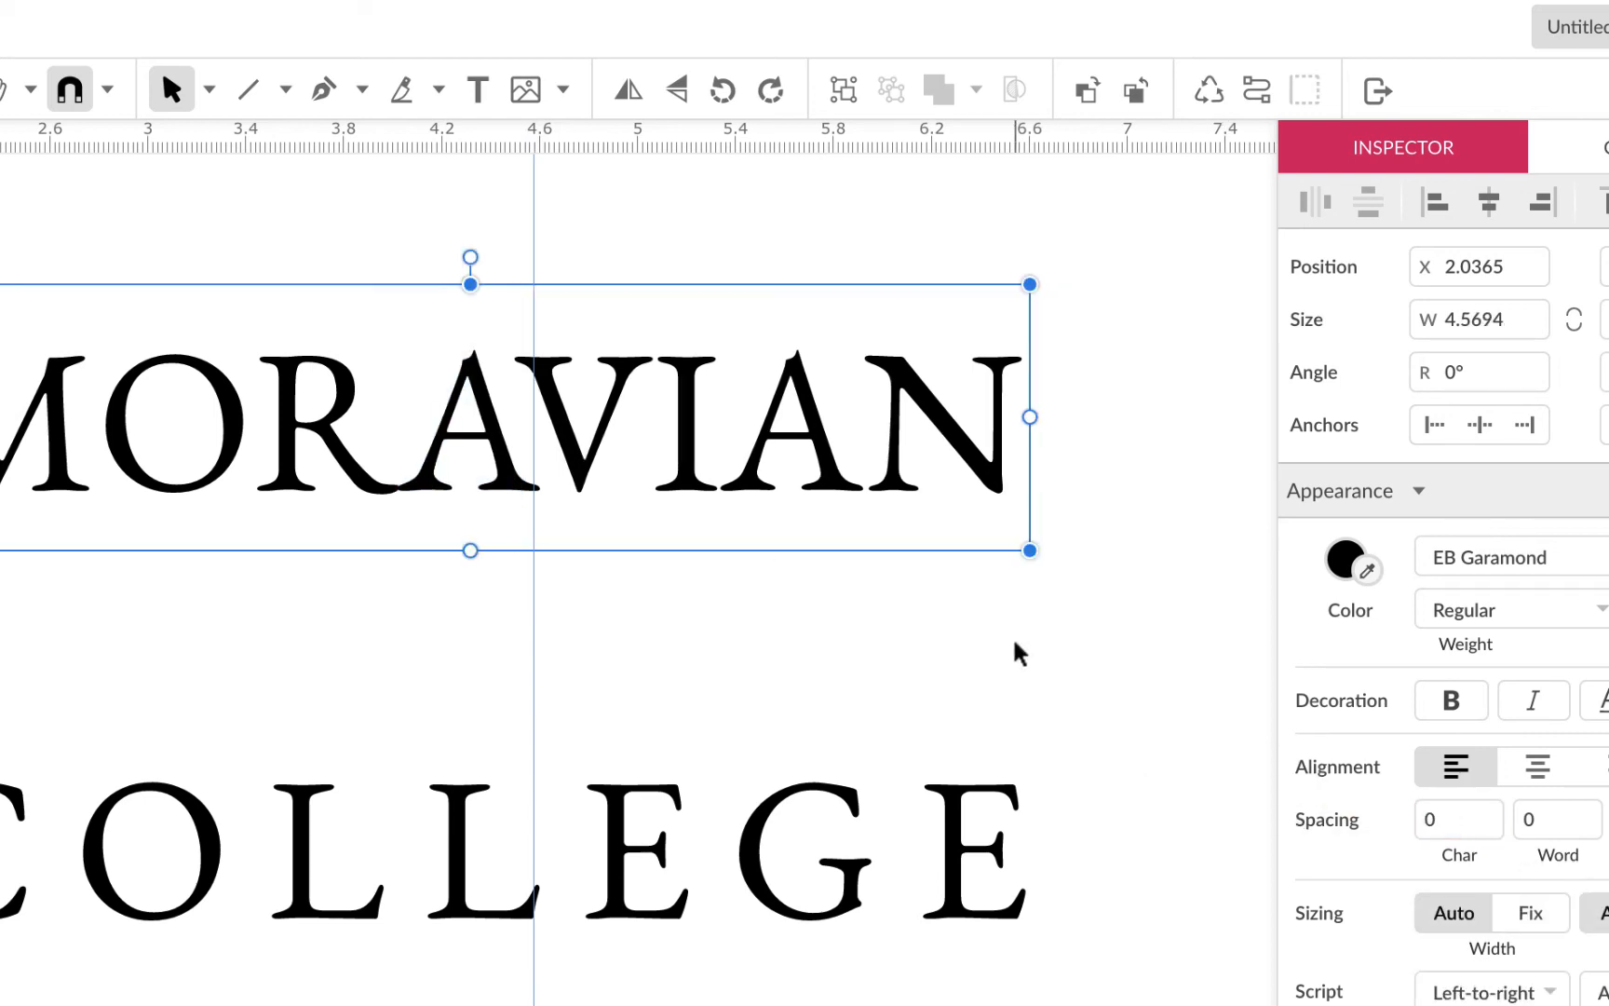
pyautogui.click(964, 708)
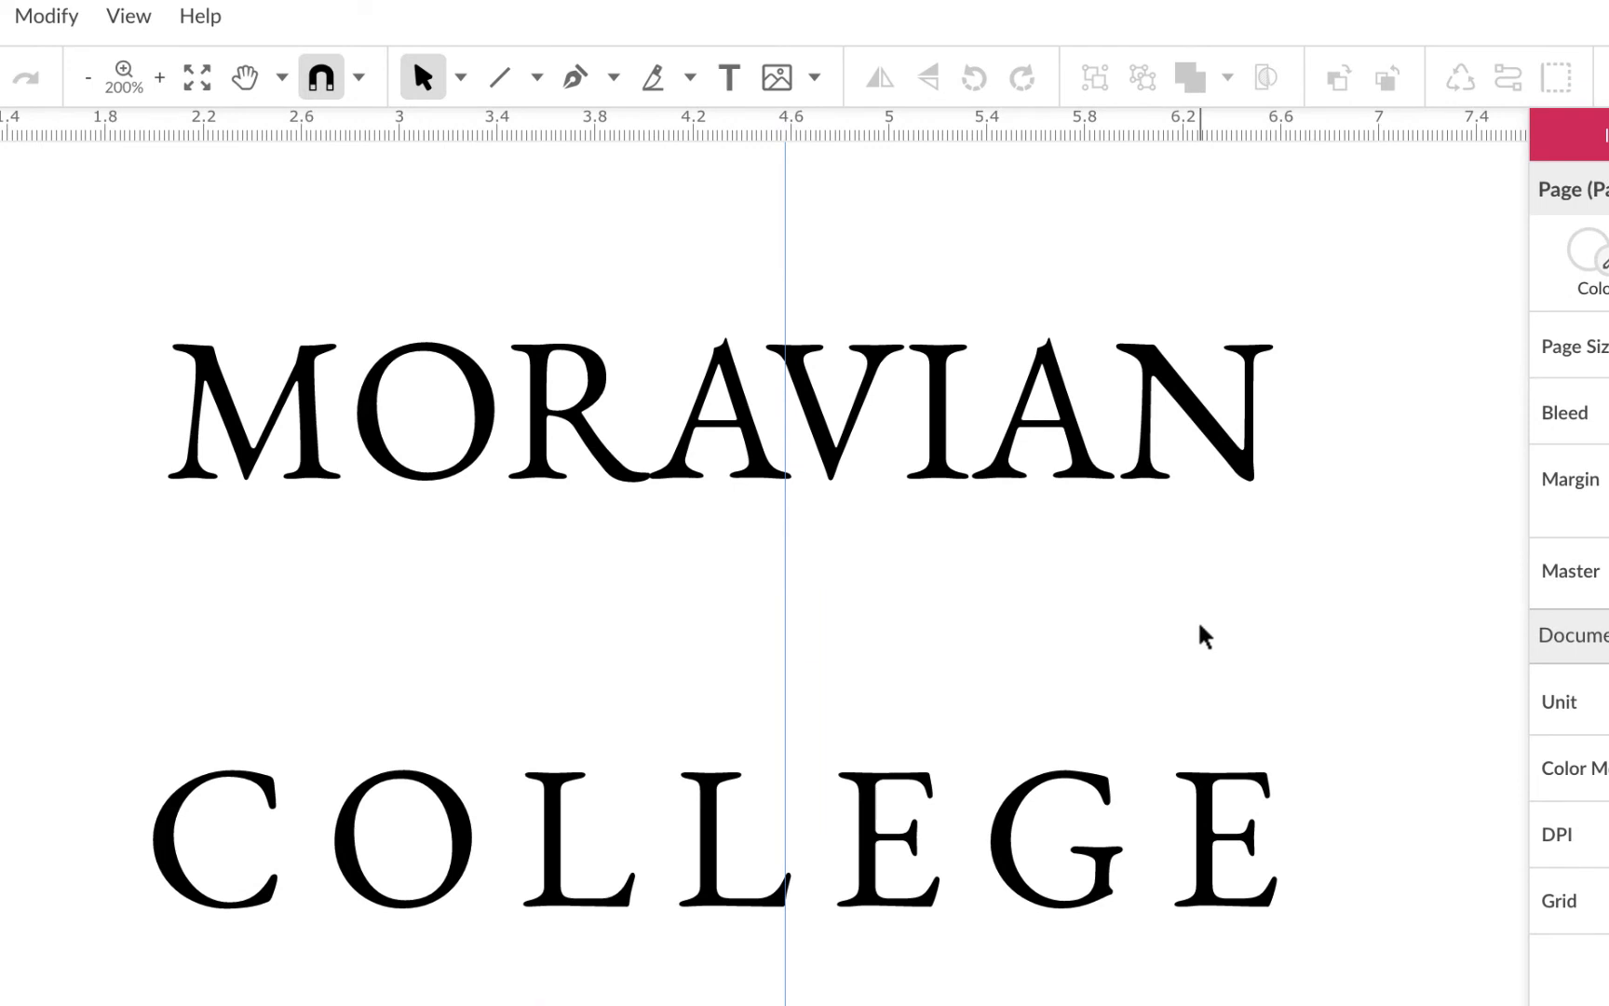
# Step: Select only the M in MORAVIAN, set its character spacing to -0.05, and leave text editing
pyautogui.click(290, 433)
pyautogui.click(380, 573)
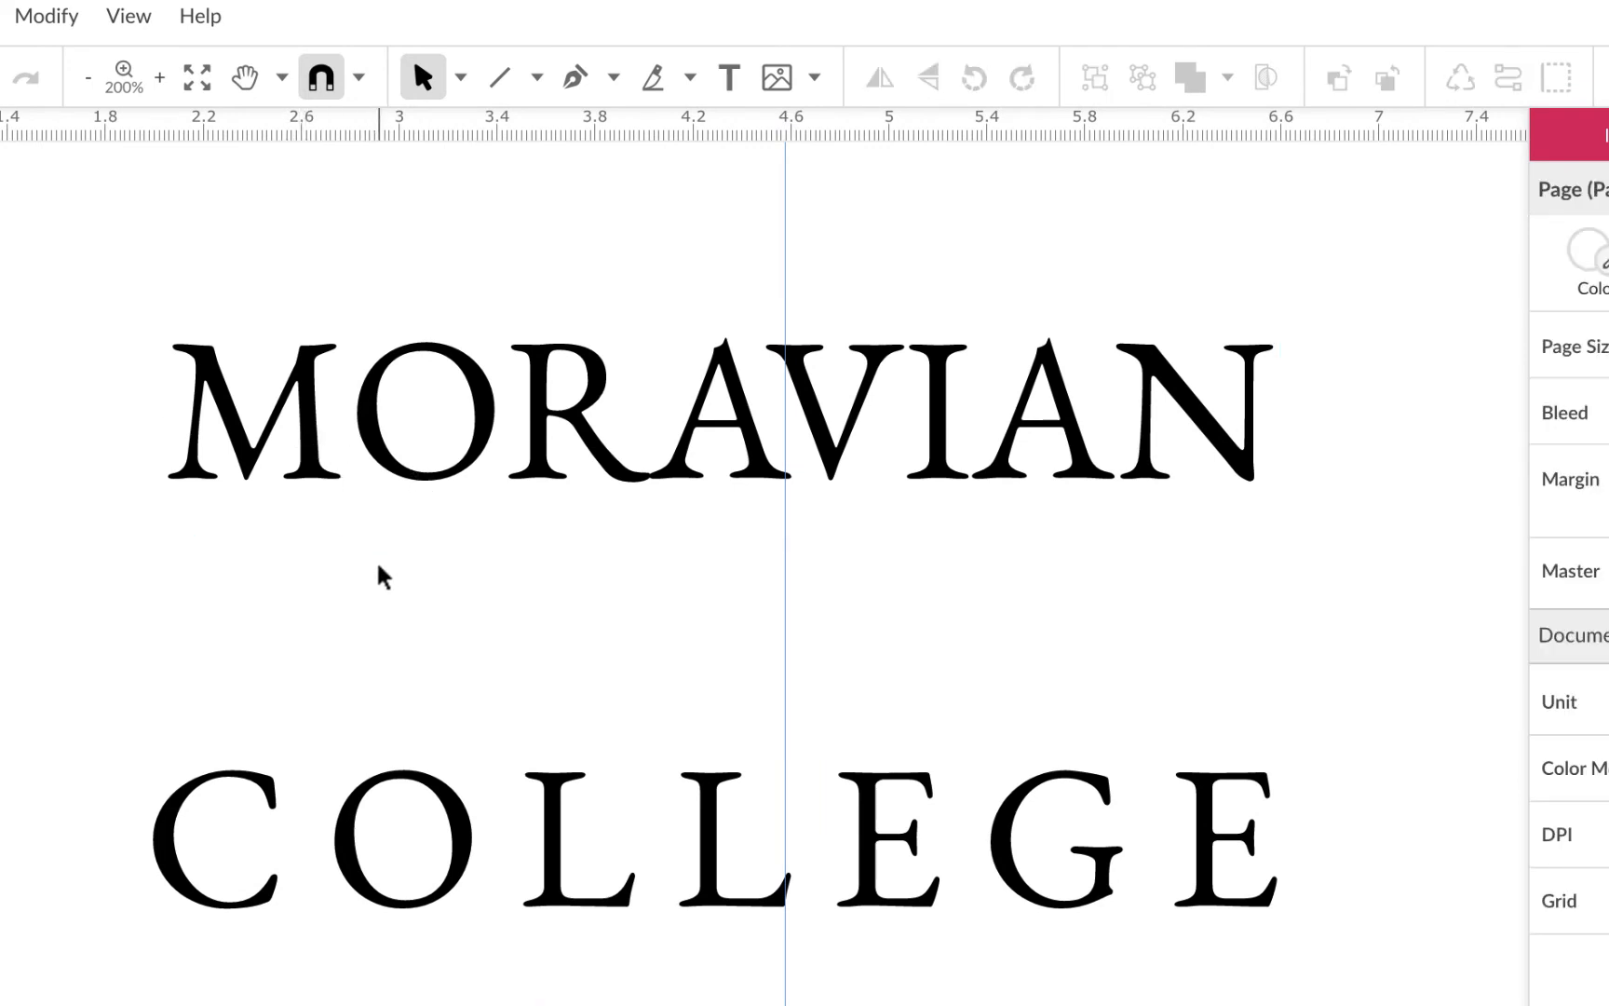
pyautogui.click(310, 419)
pyautogui.doubleClick(265, 407)
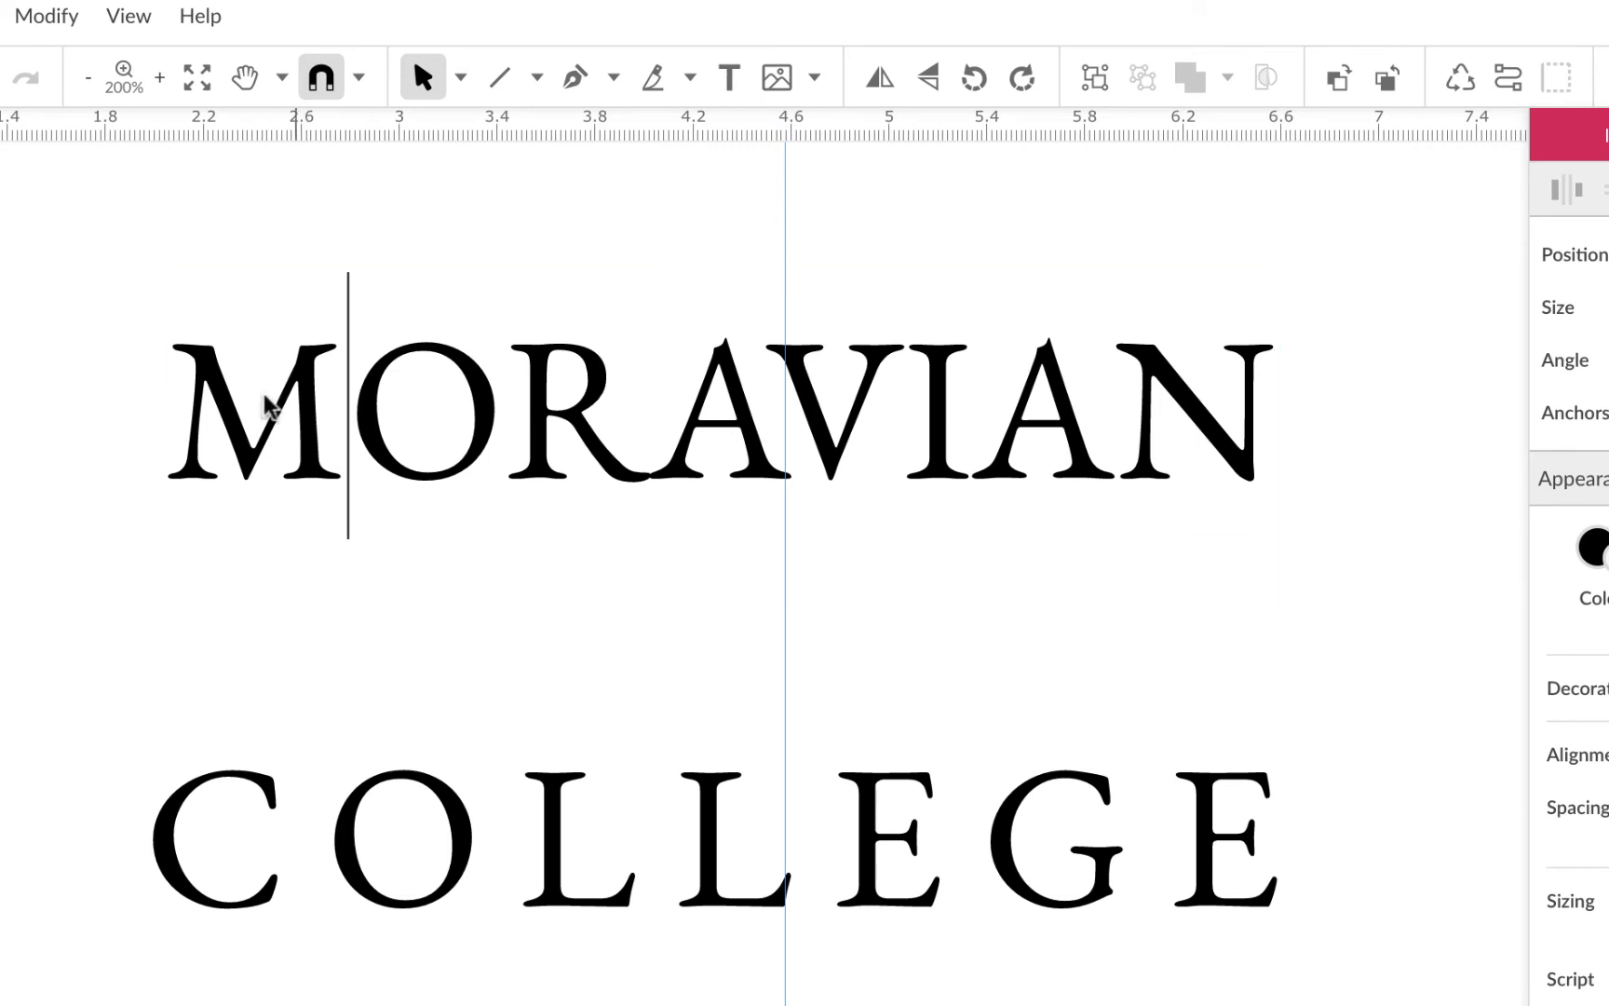
pyautogui.moveTo(279, 410); pyautogui.dragTo(180, 406)
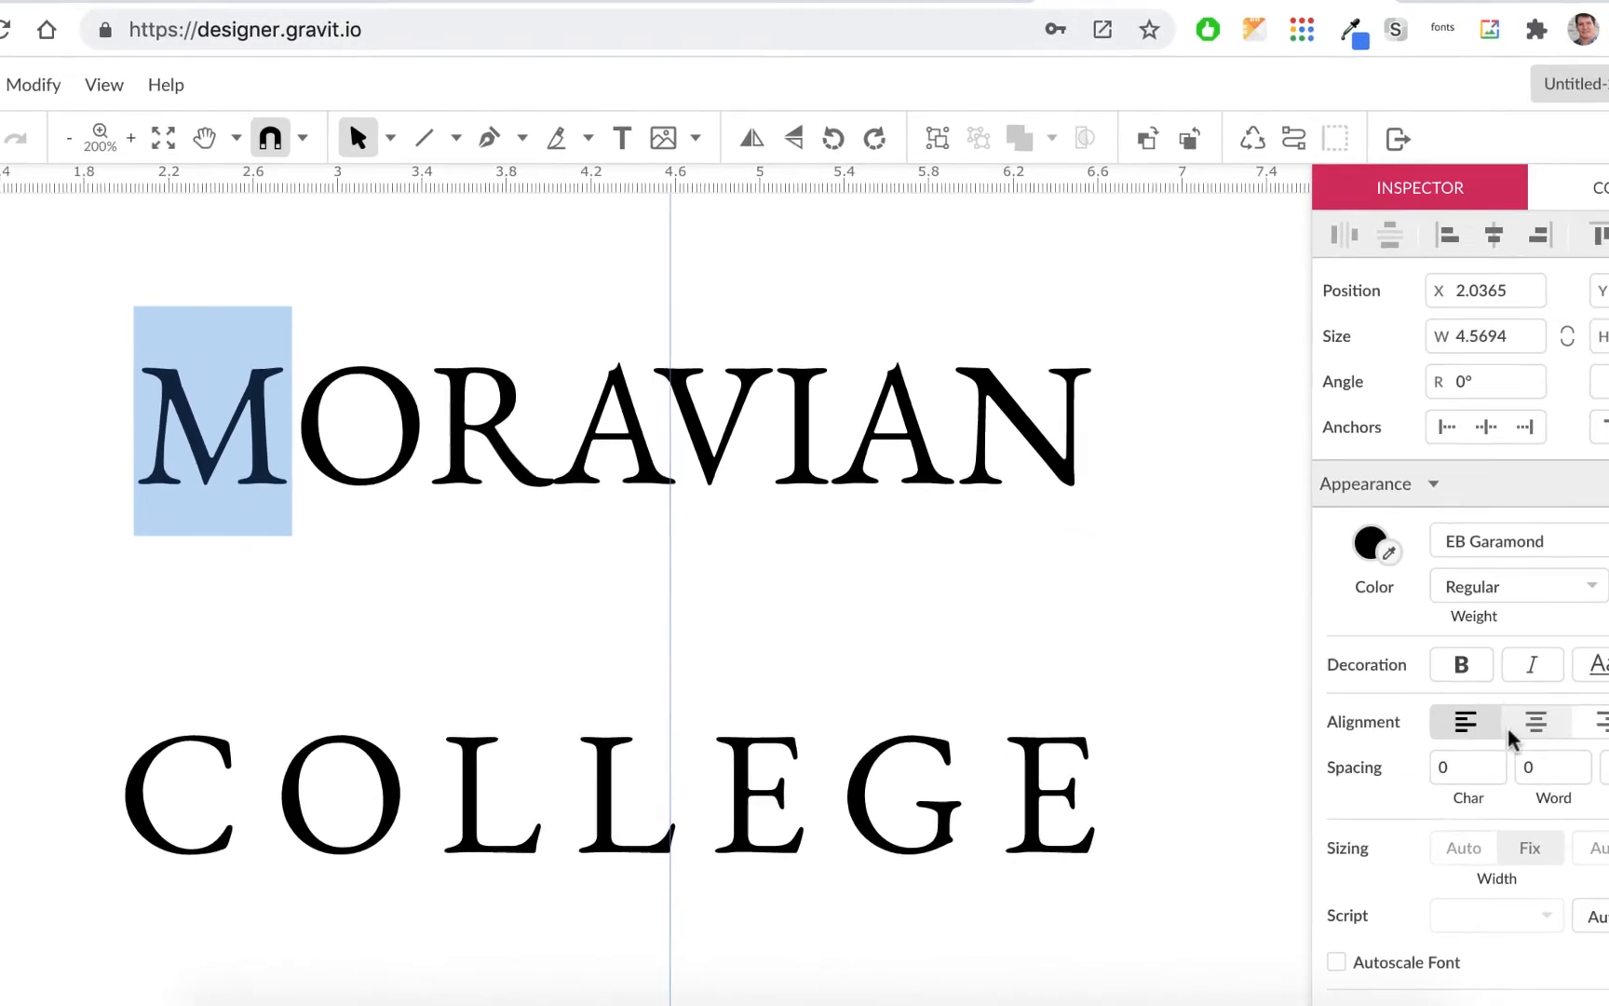
pyautogui.click(1454, 764)
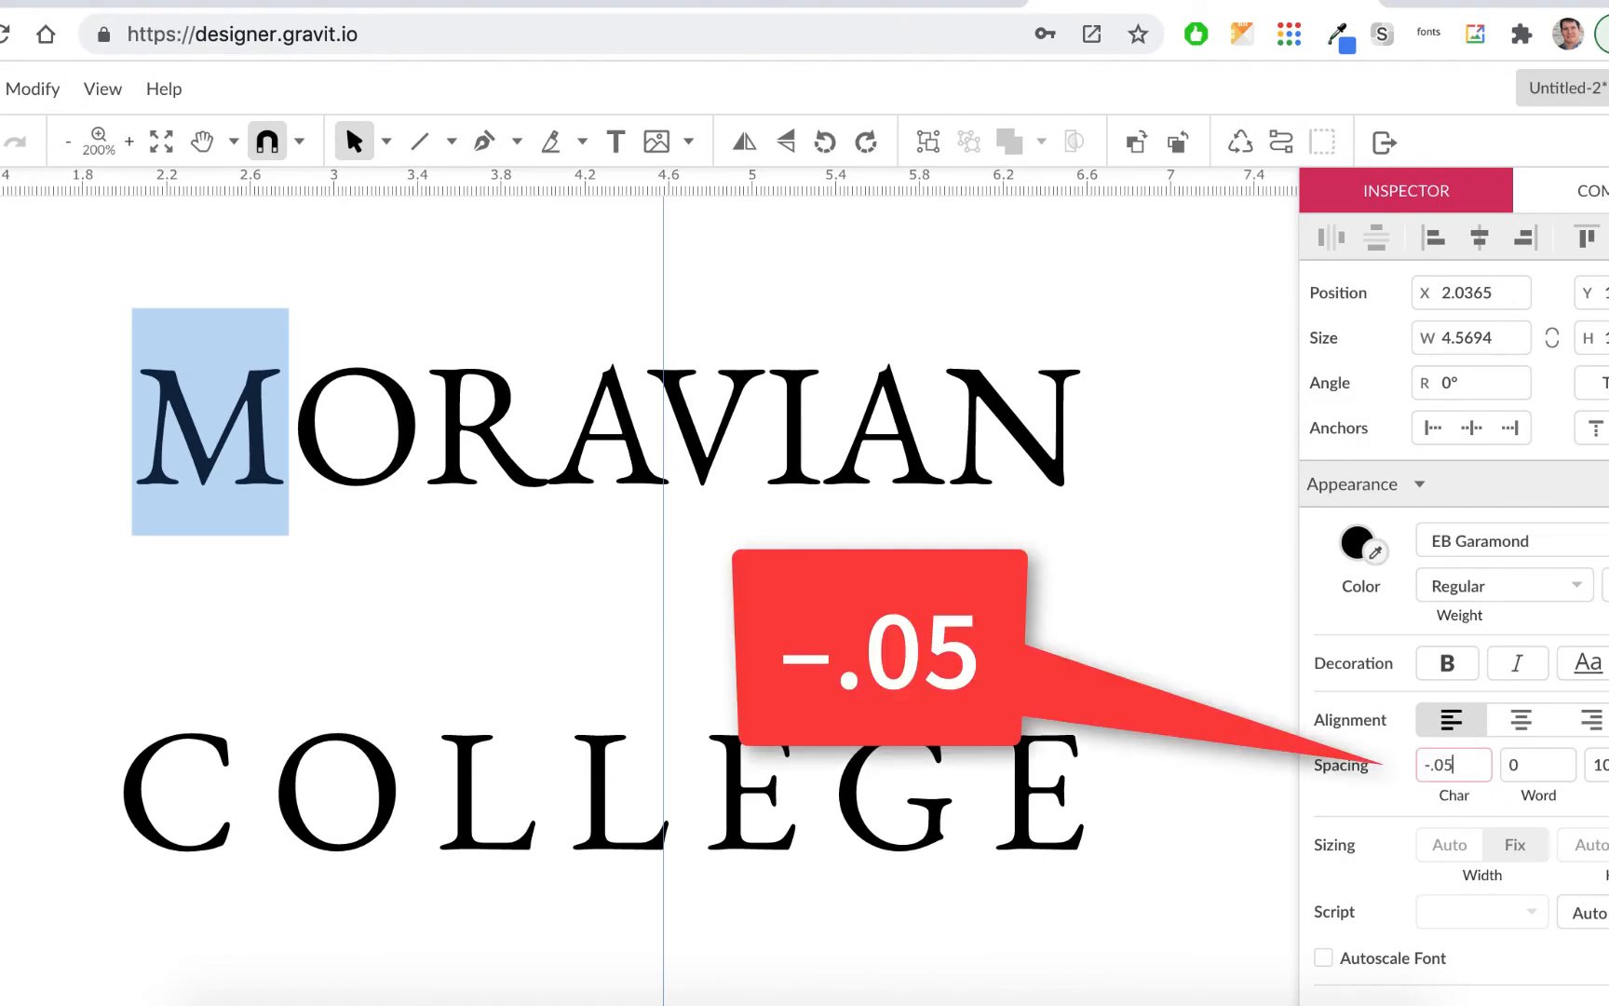
pyautogui.press('Return')
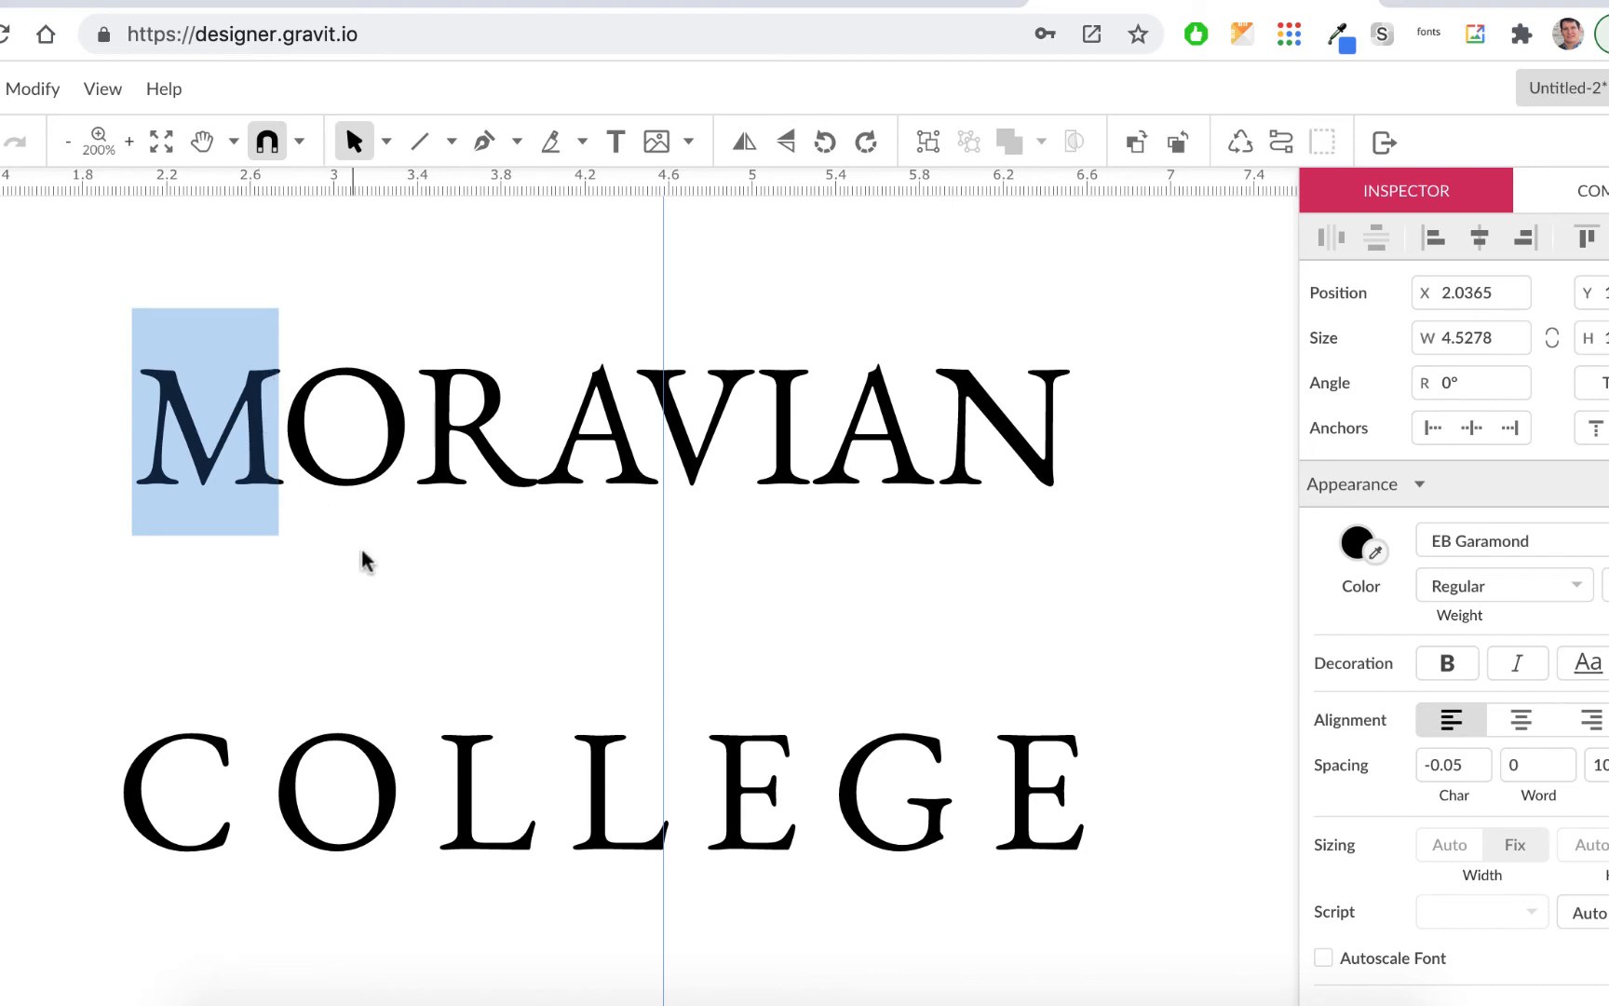
pyautogui.press('Escape')
# Step: Select only the O in MORAVIAN and set its character spacing to -0.05
pyautogui.doubleClick(363, 429)
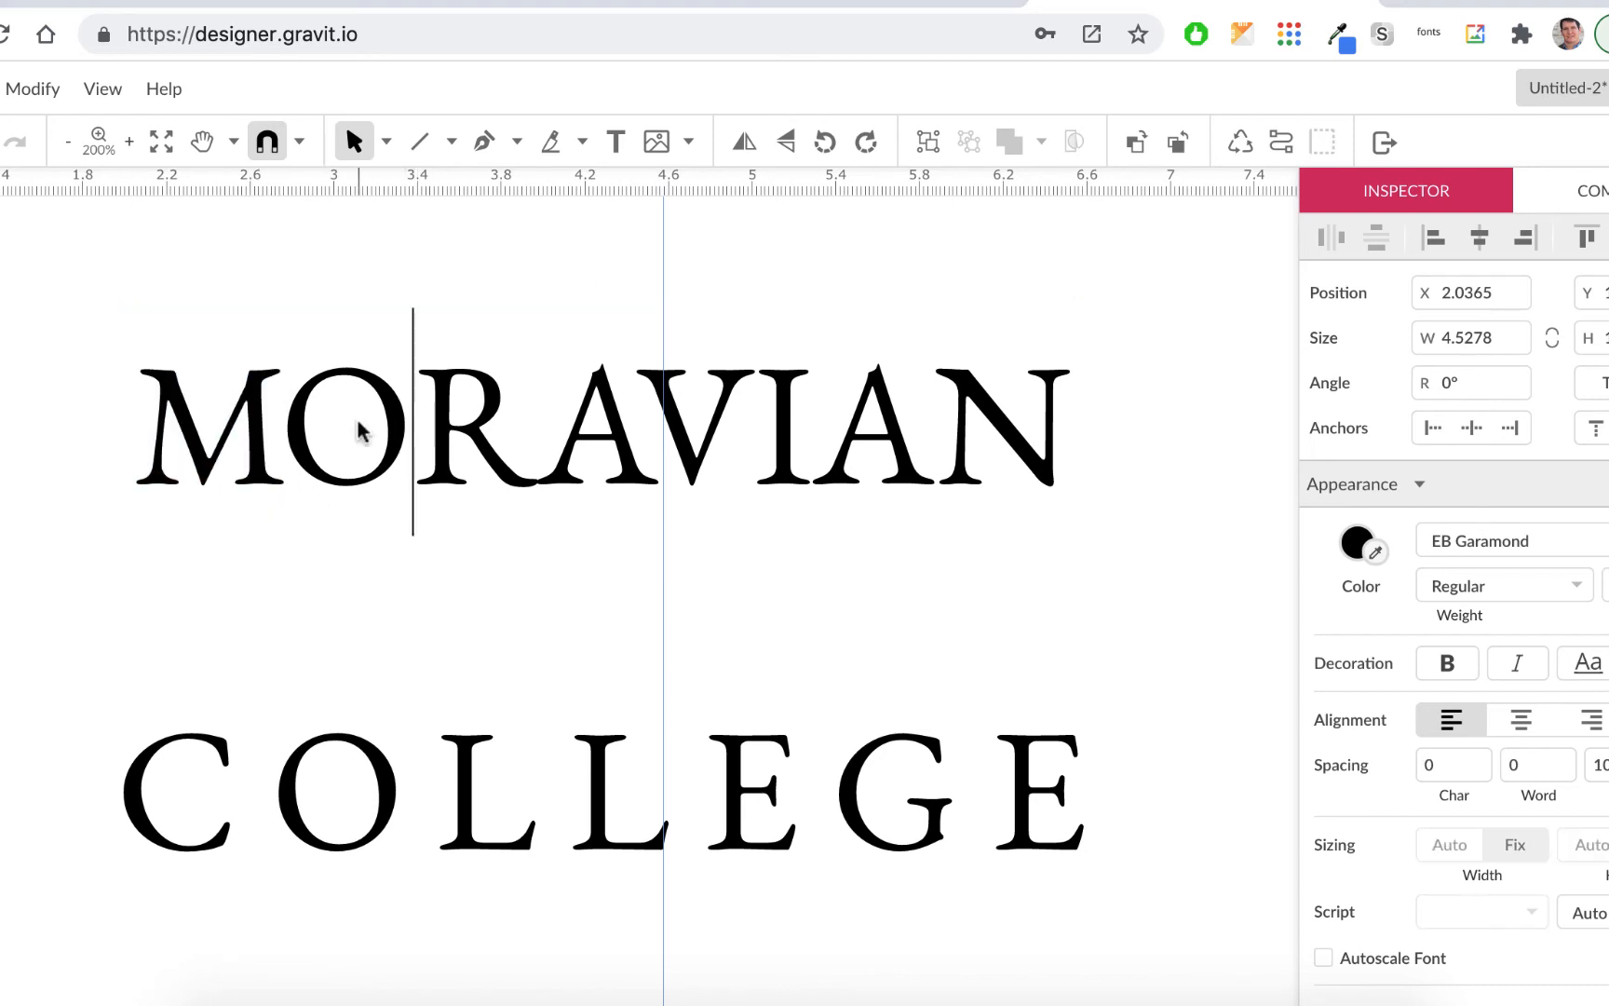
pyautogui.click(303, 418)
pyautogui.moveTo(331, 416); pyautogui.dragTo(389, 410)
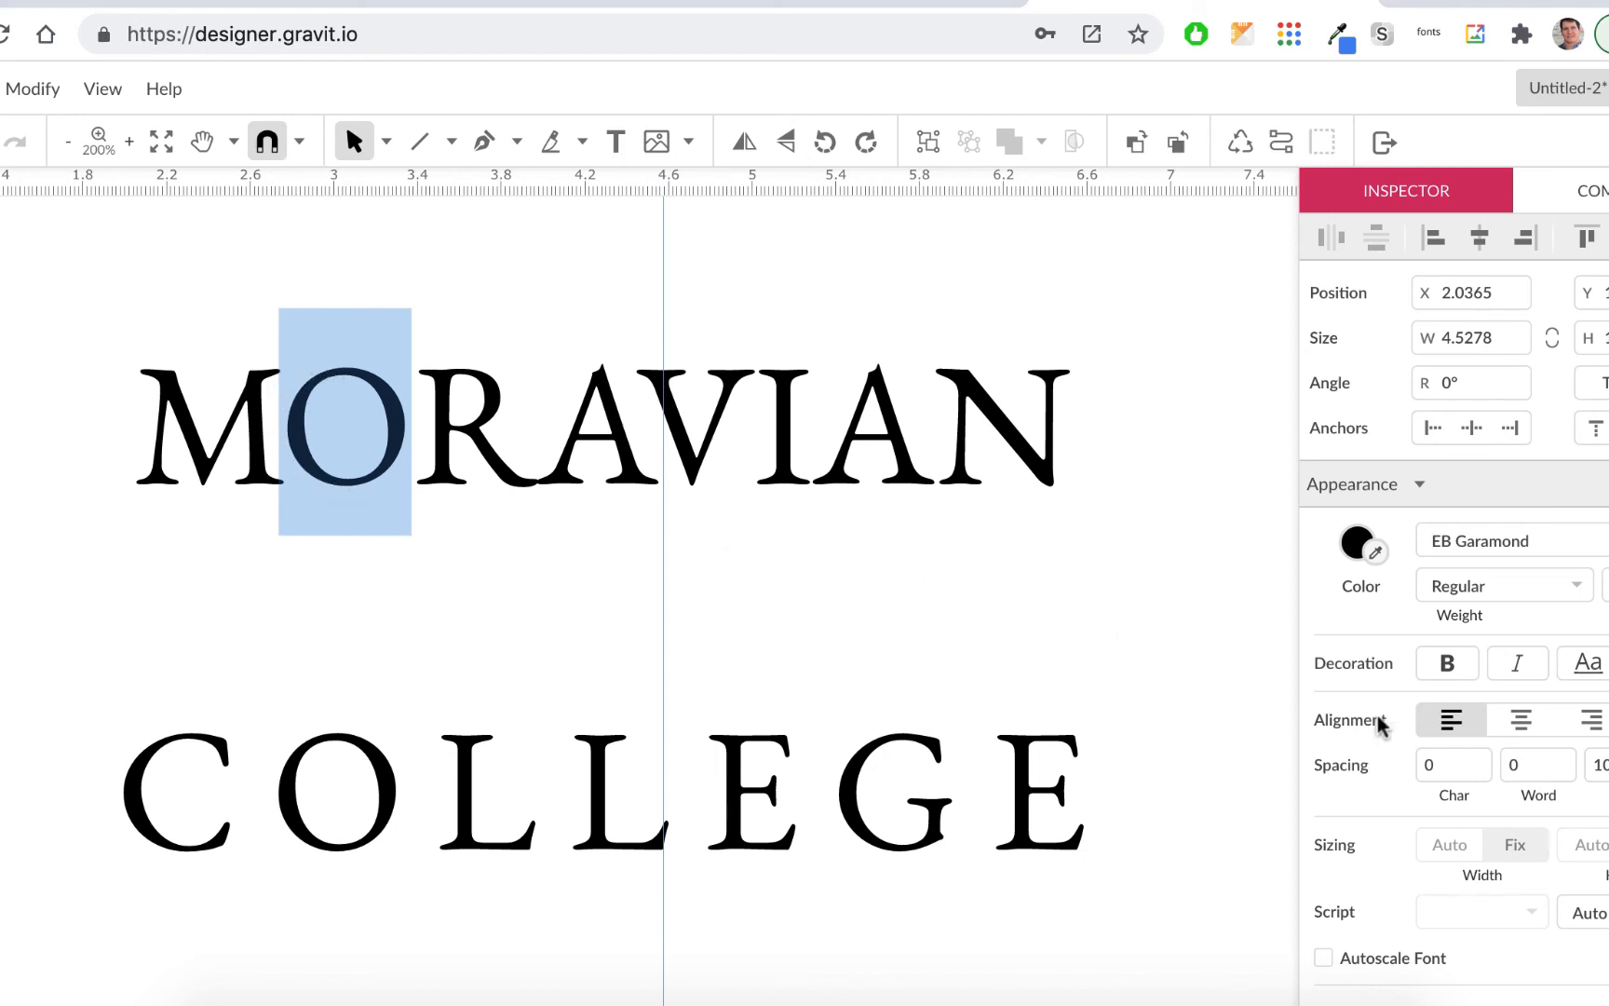
pyautogui.click(1442, 761)
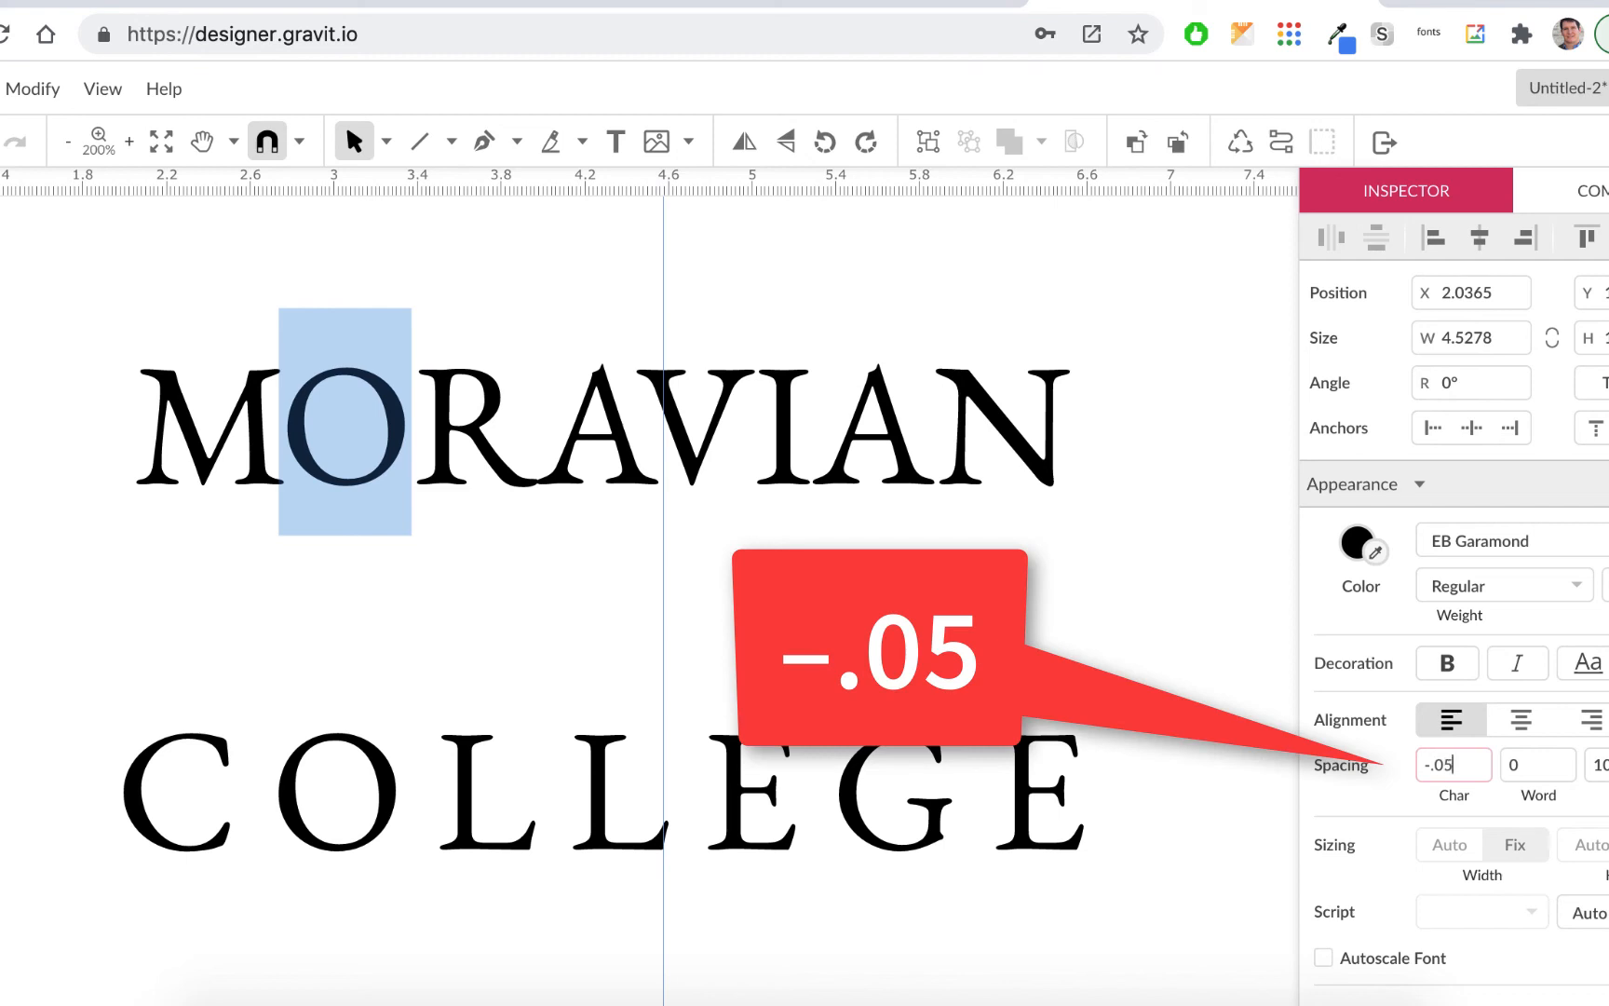
pyautogui.press('Return')
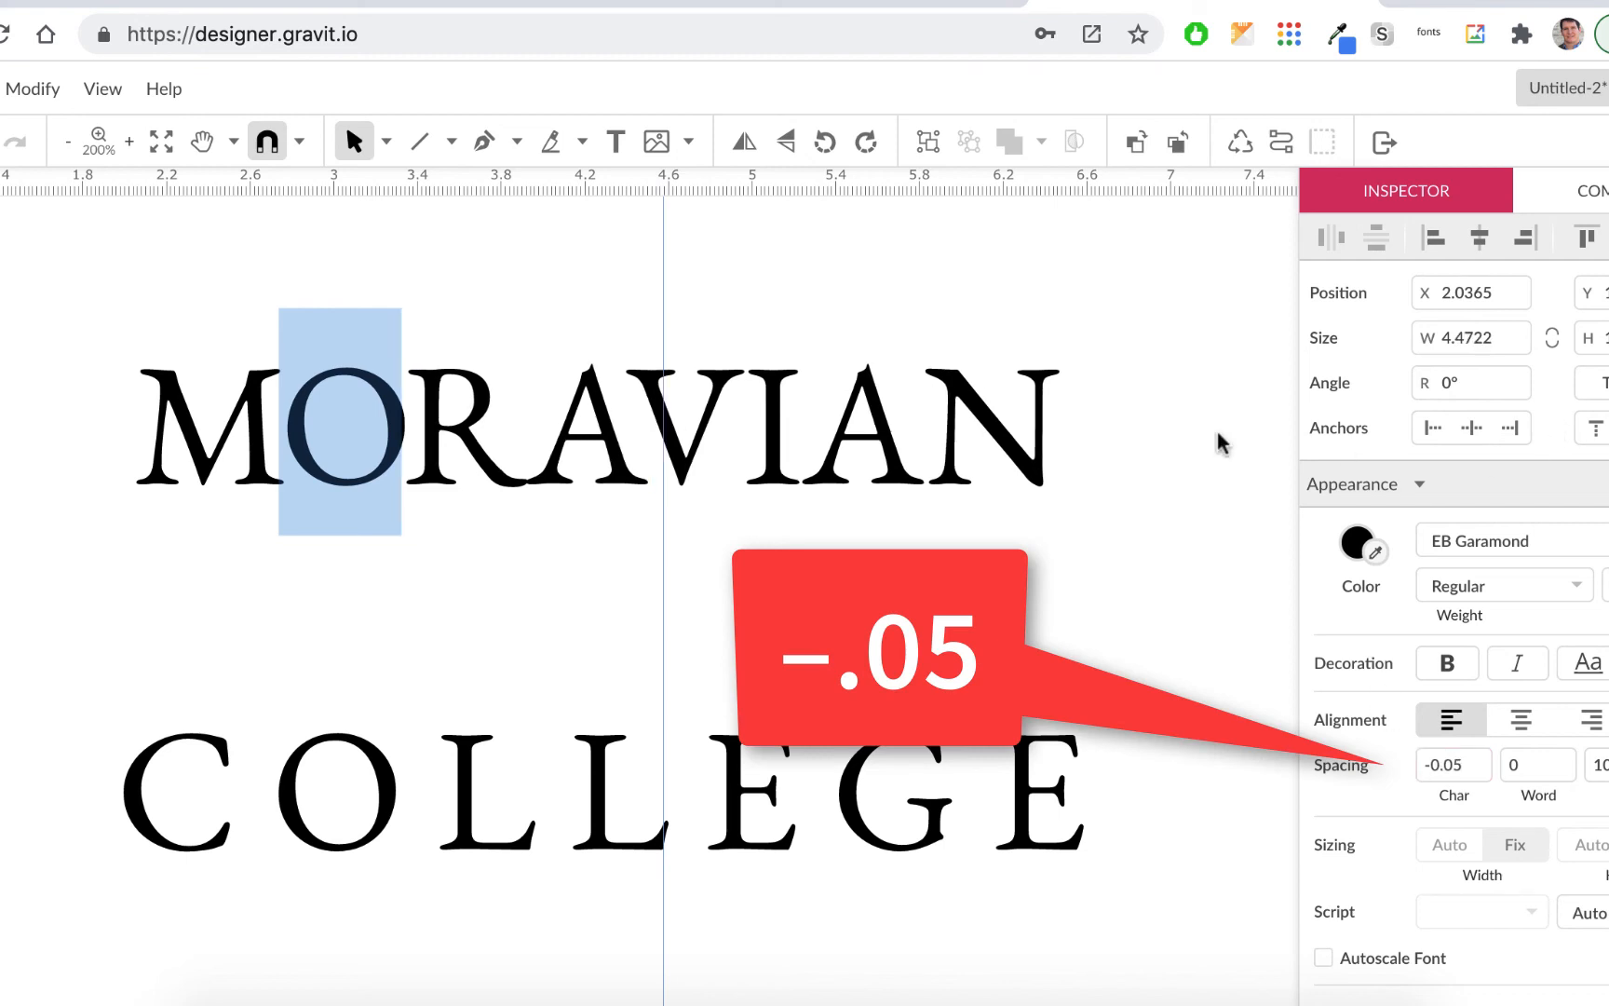
# Step: Leave text editing and move COLLEGE up directly beneath MORAVIAN, roughly aligned with its left edge
pyautogui.press('Escape')
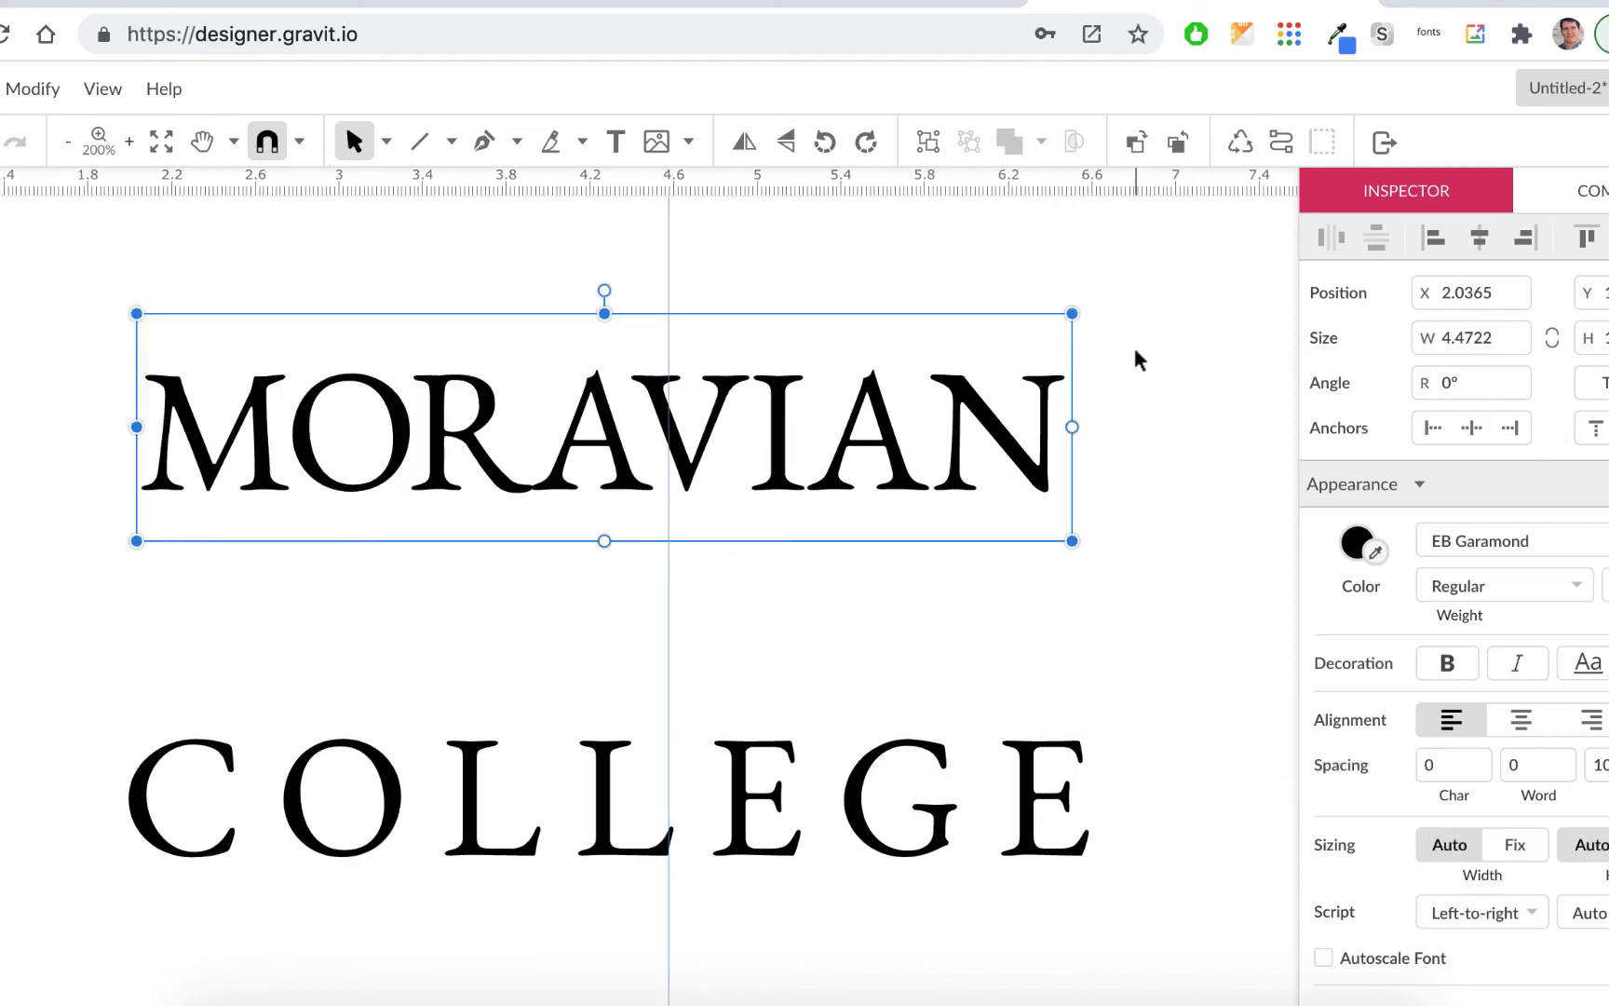
pyautogui.click(1157, 646)
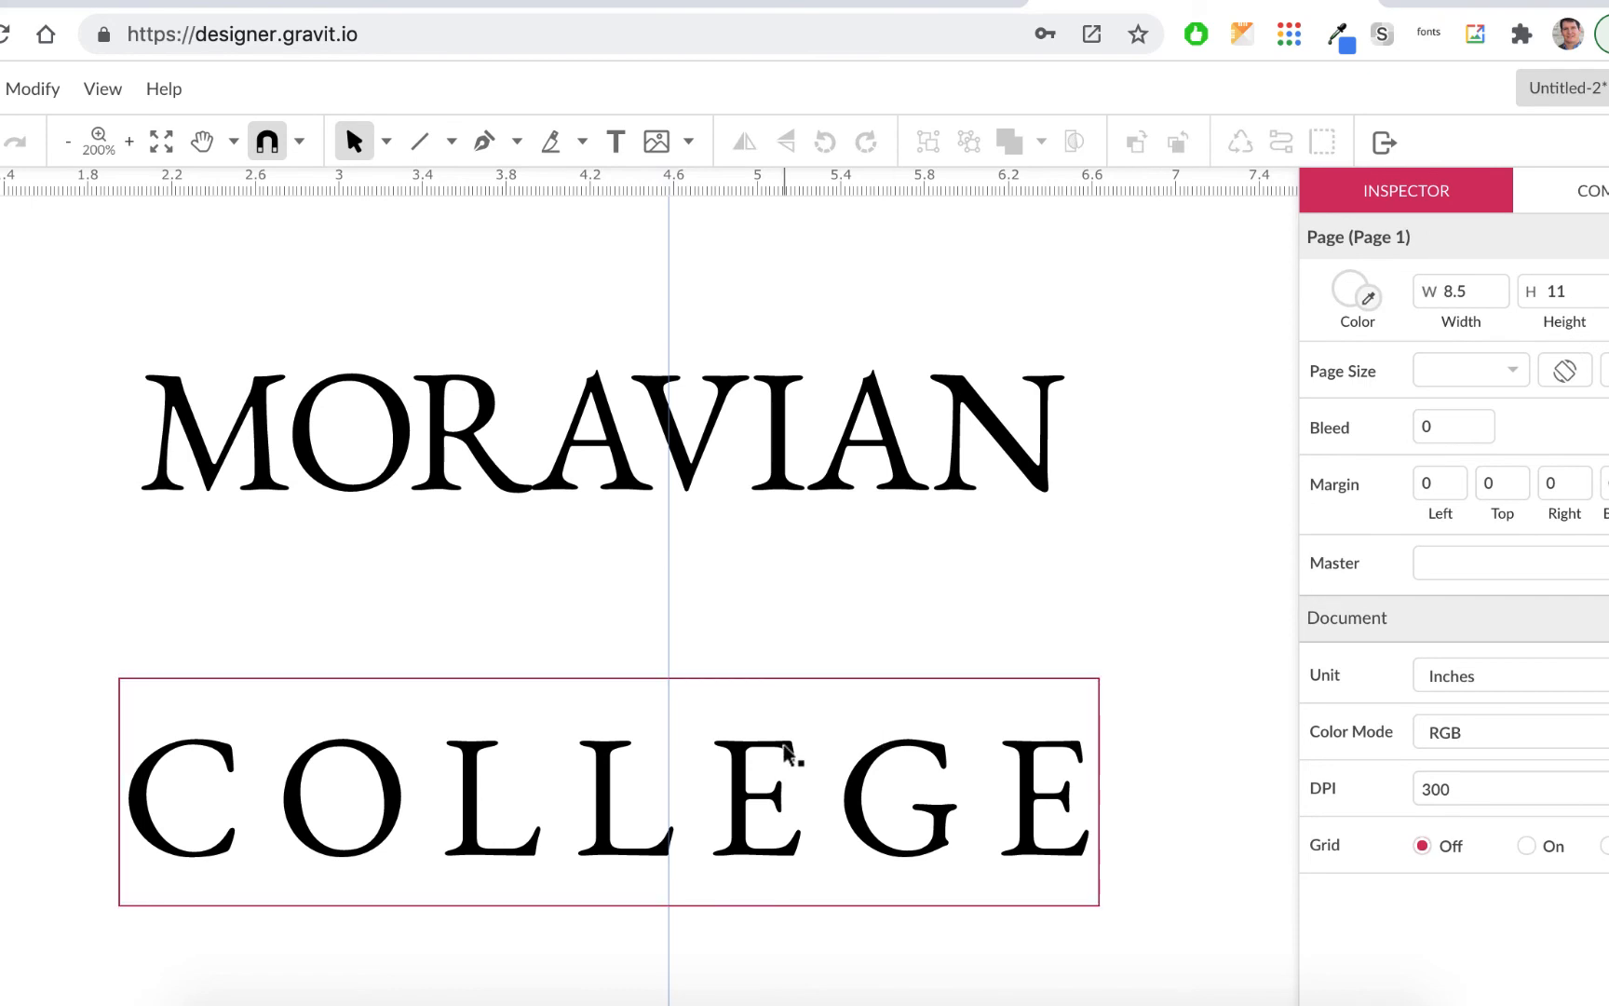
pyautogui.moveTo(748, 765); pyautogui.dragTo(765, 590)
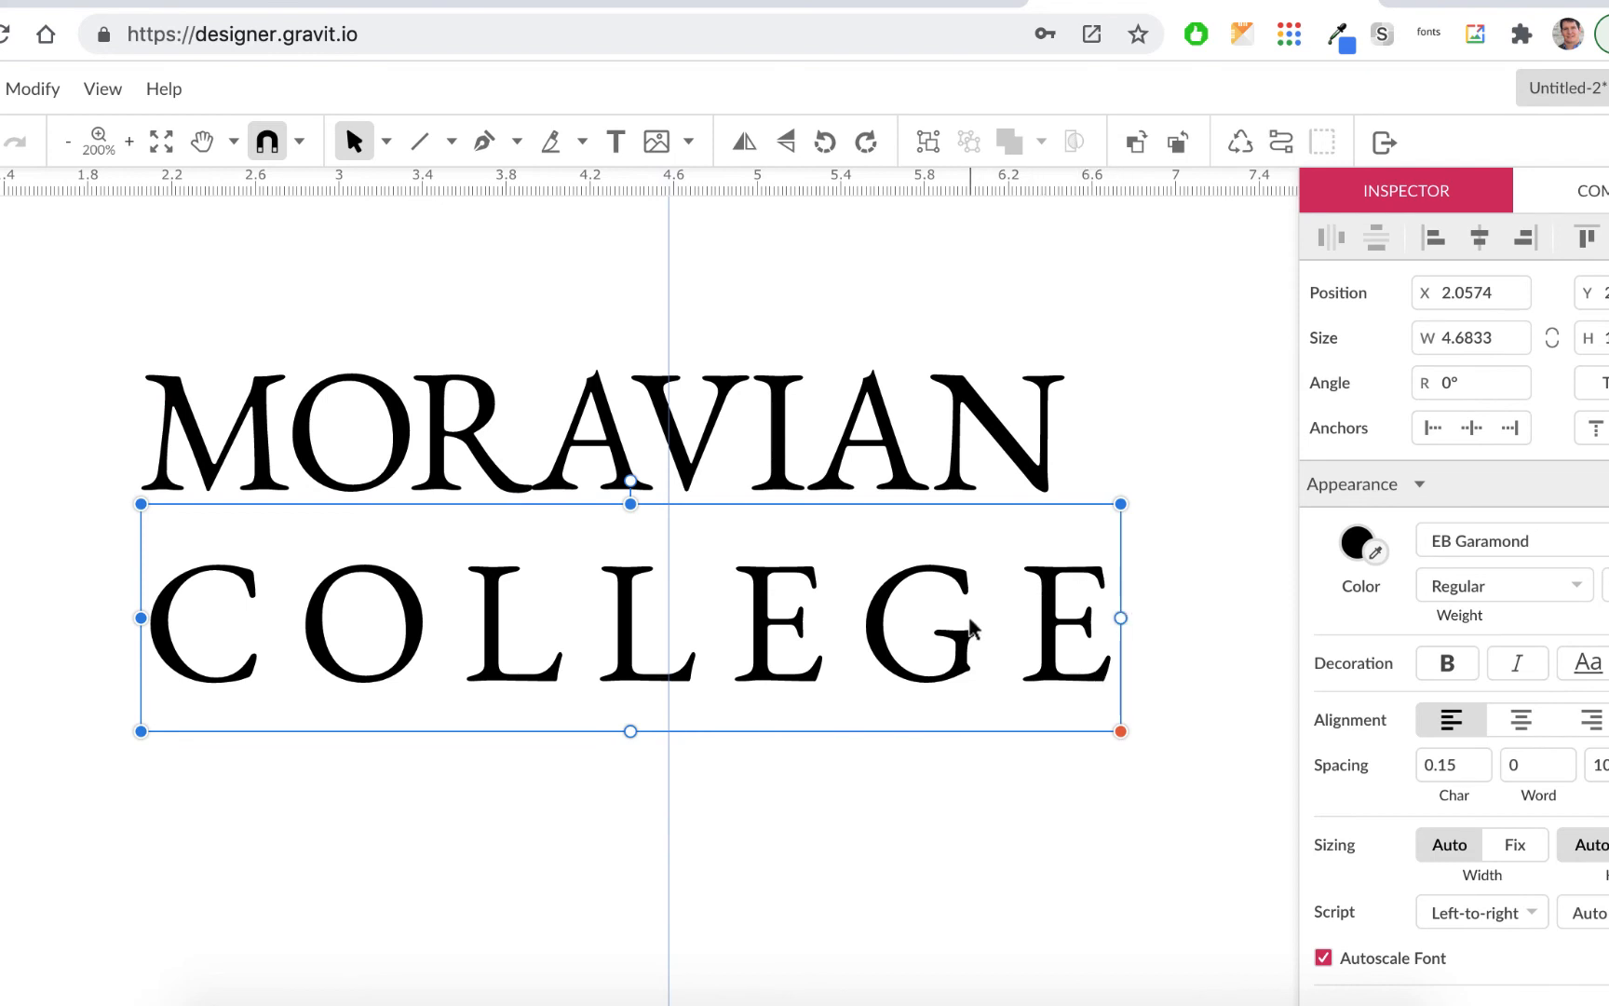
# Step: Reduce the character spacing of COLLEGE to 0.12 to bring its width closer to MORAVIAN's
pyautogui.click(1441, 763)
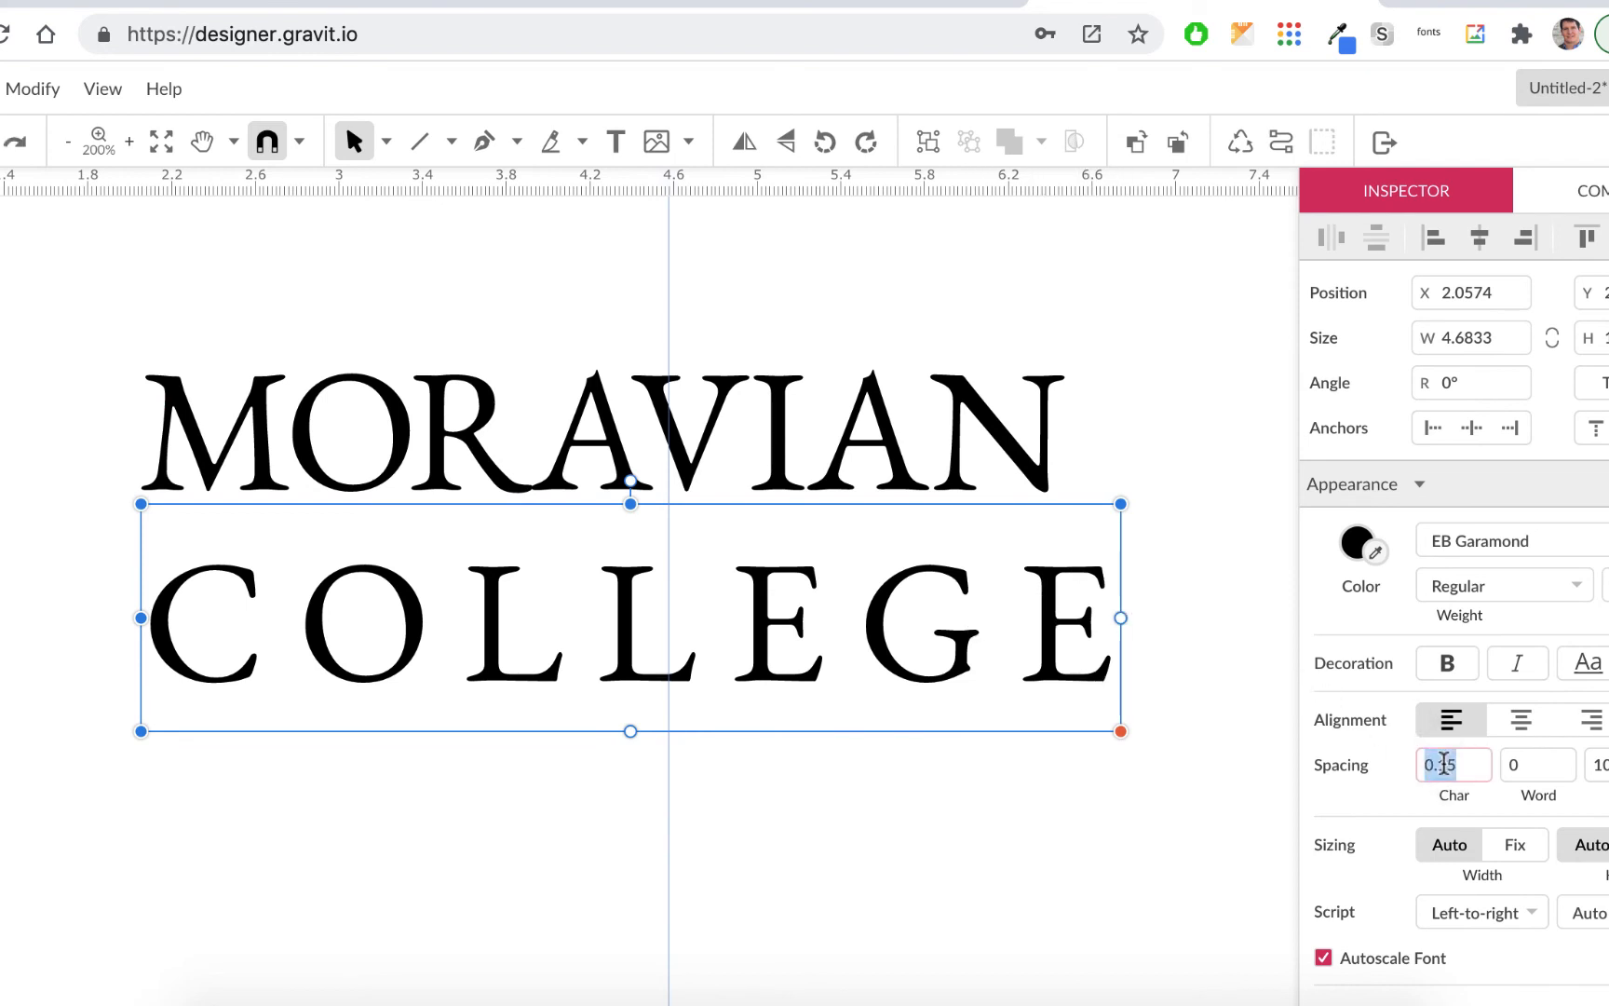
pyautogui.press('BackSpace')
pyautogui.press('Return')
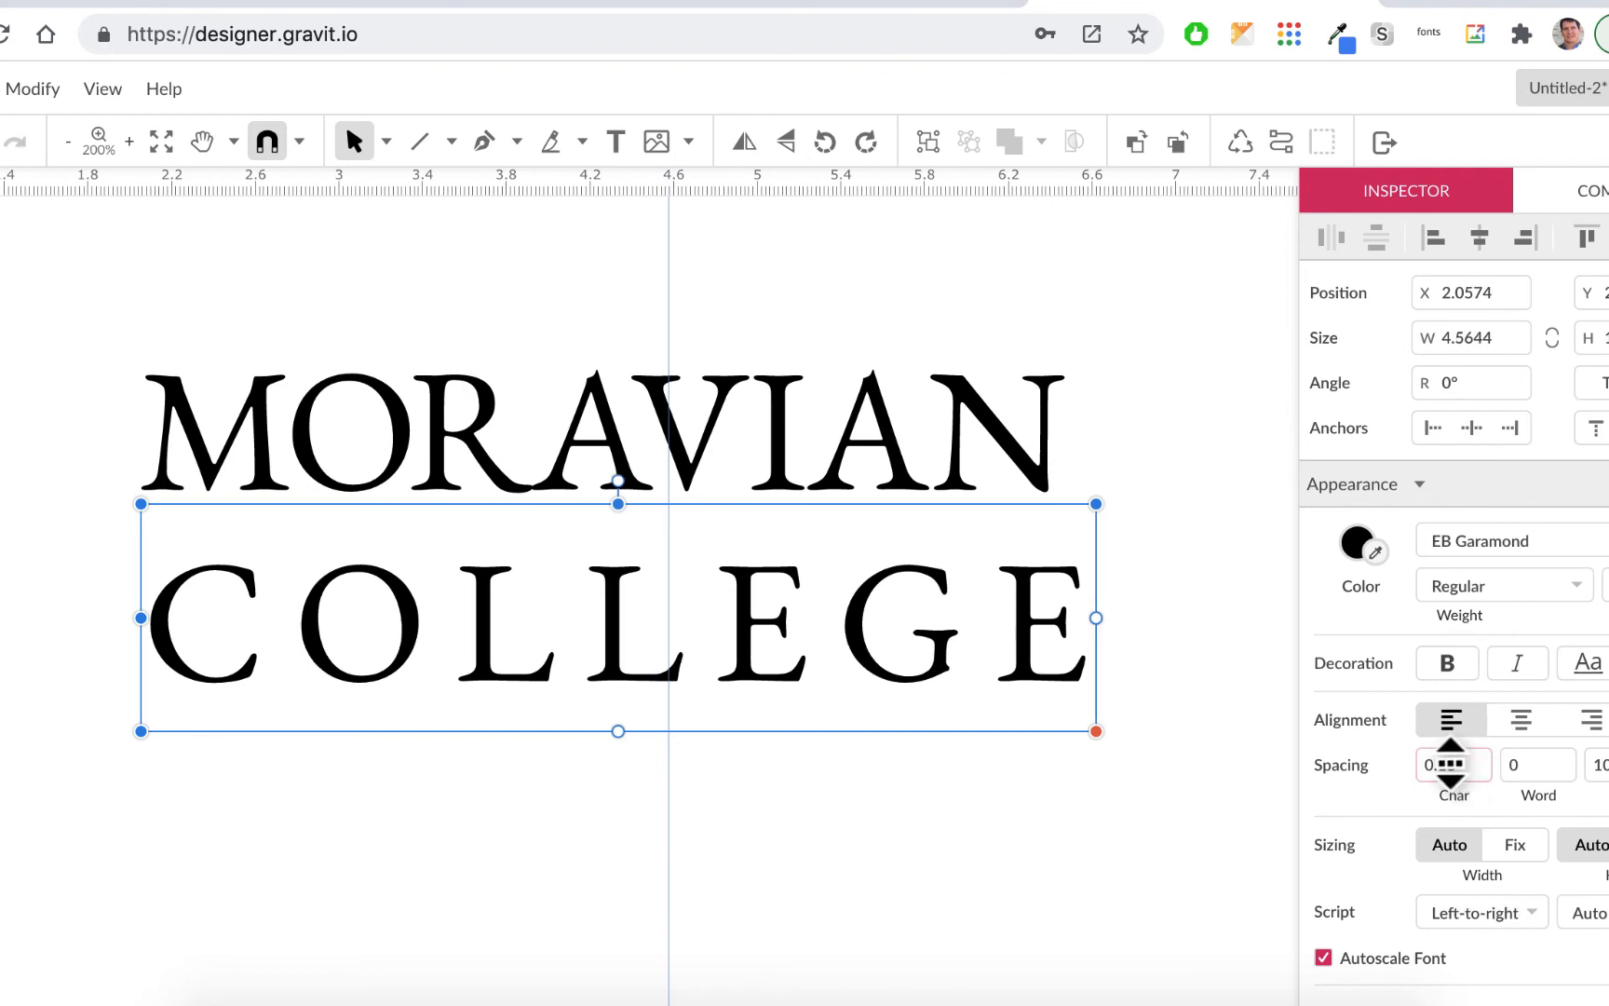
pyautogui.click(1451, 764)
pyautogui.write('.12')
pyautogui.press('Return')
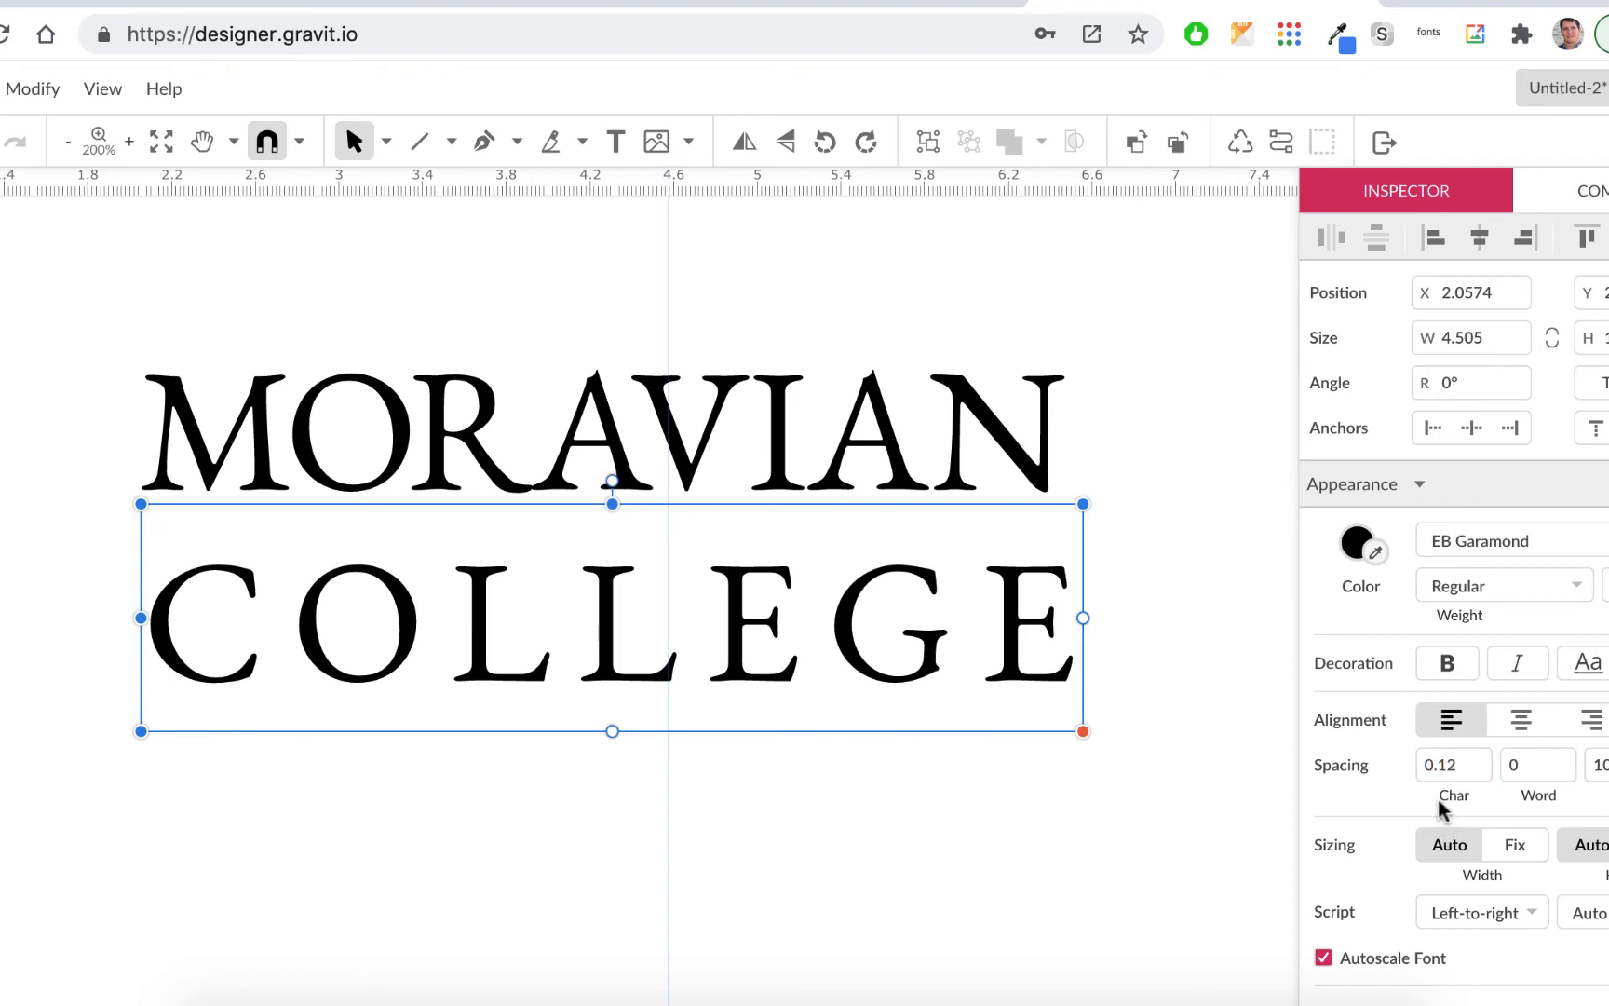
# Step: Tighten COLLEGE's character spacing further to 0.1 and deselect the word
pyautogui.click(1443, 764)
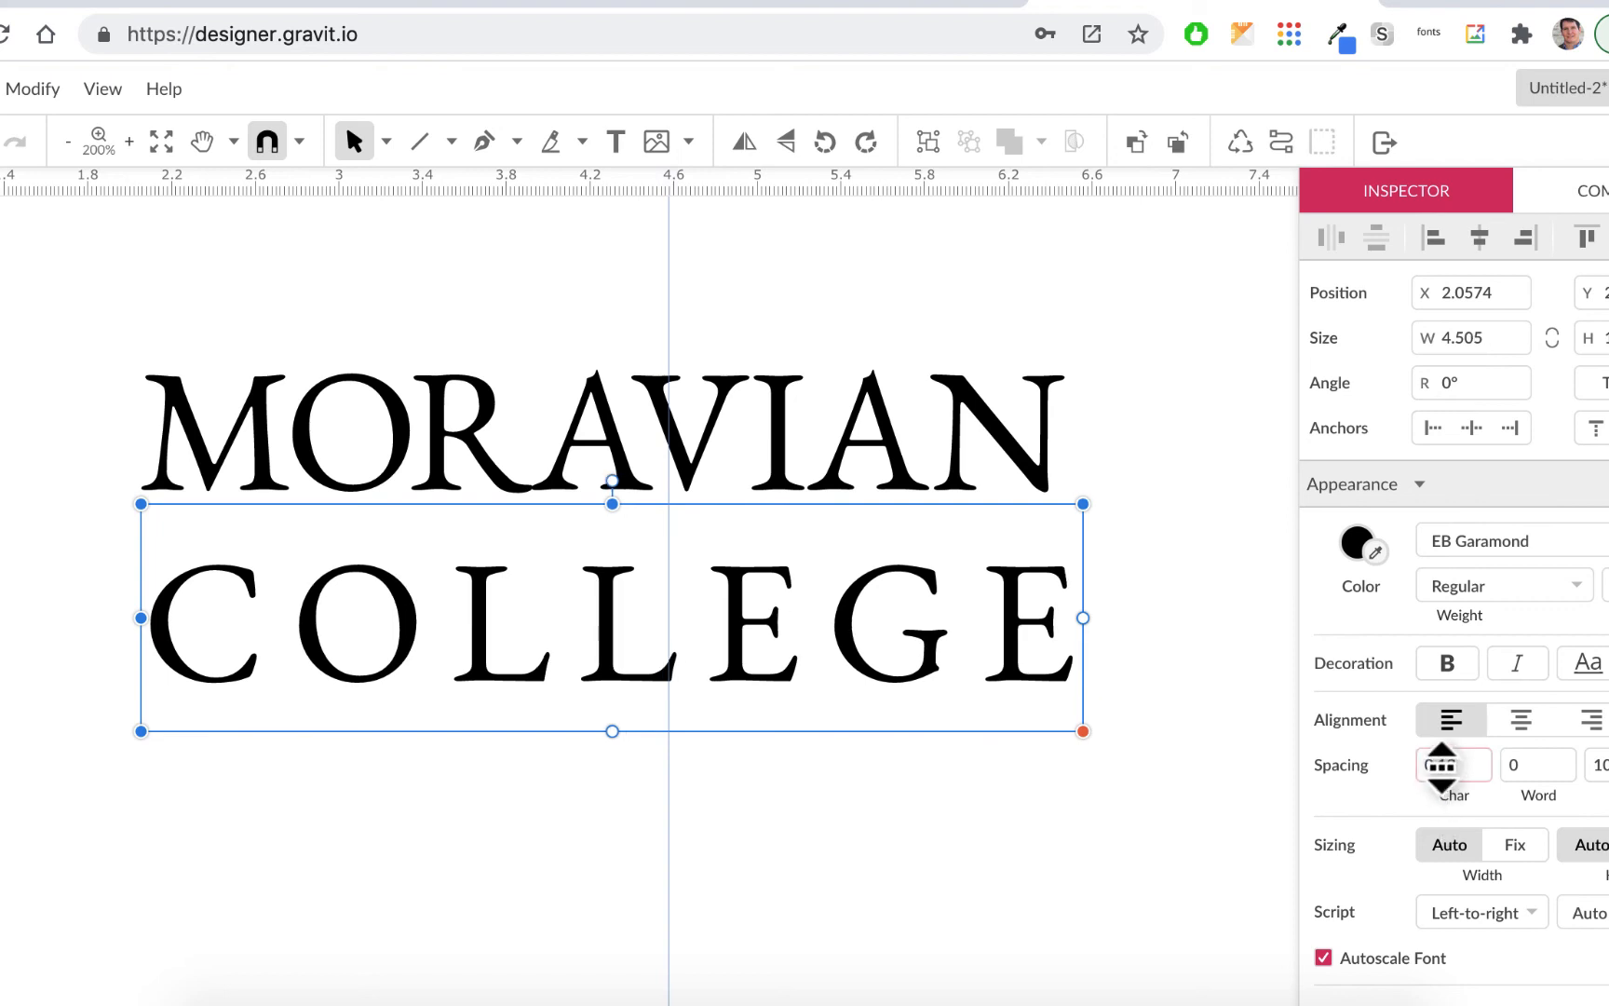
pyautogui.write('.')
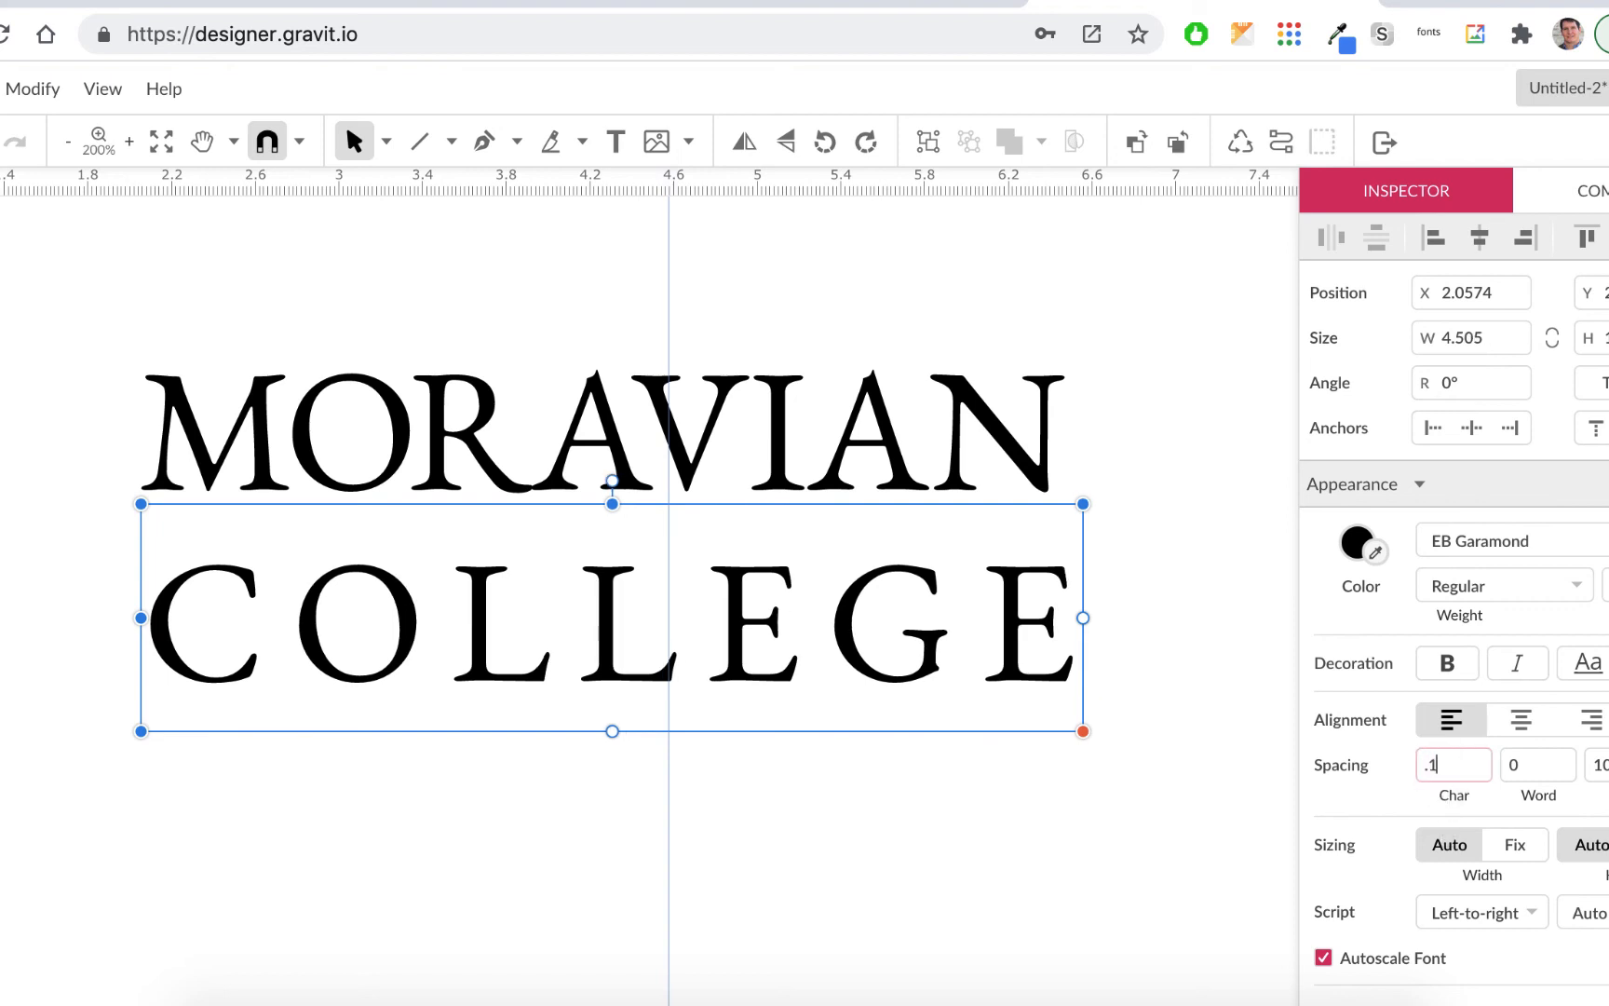
pyautogui.write('1')
pyautogui.press('Return')
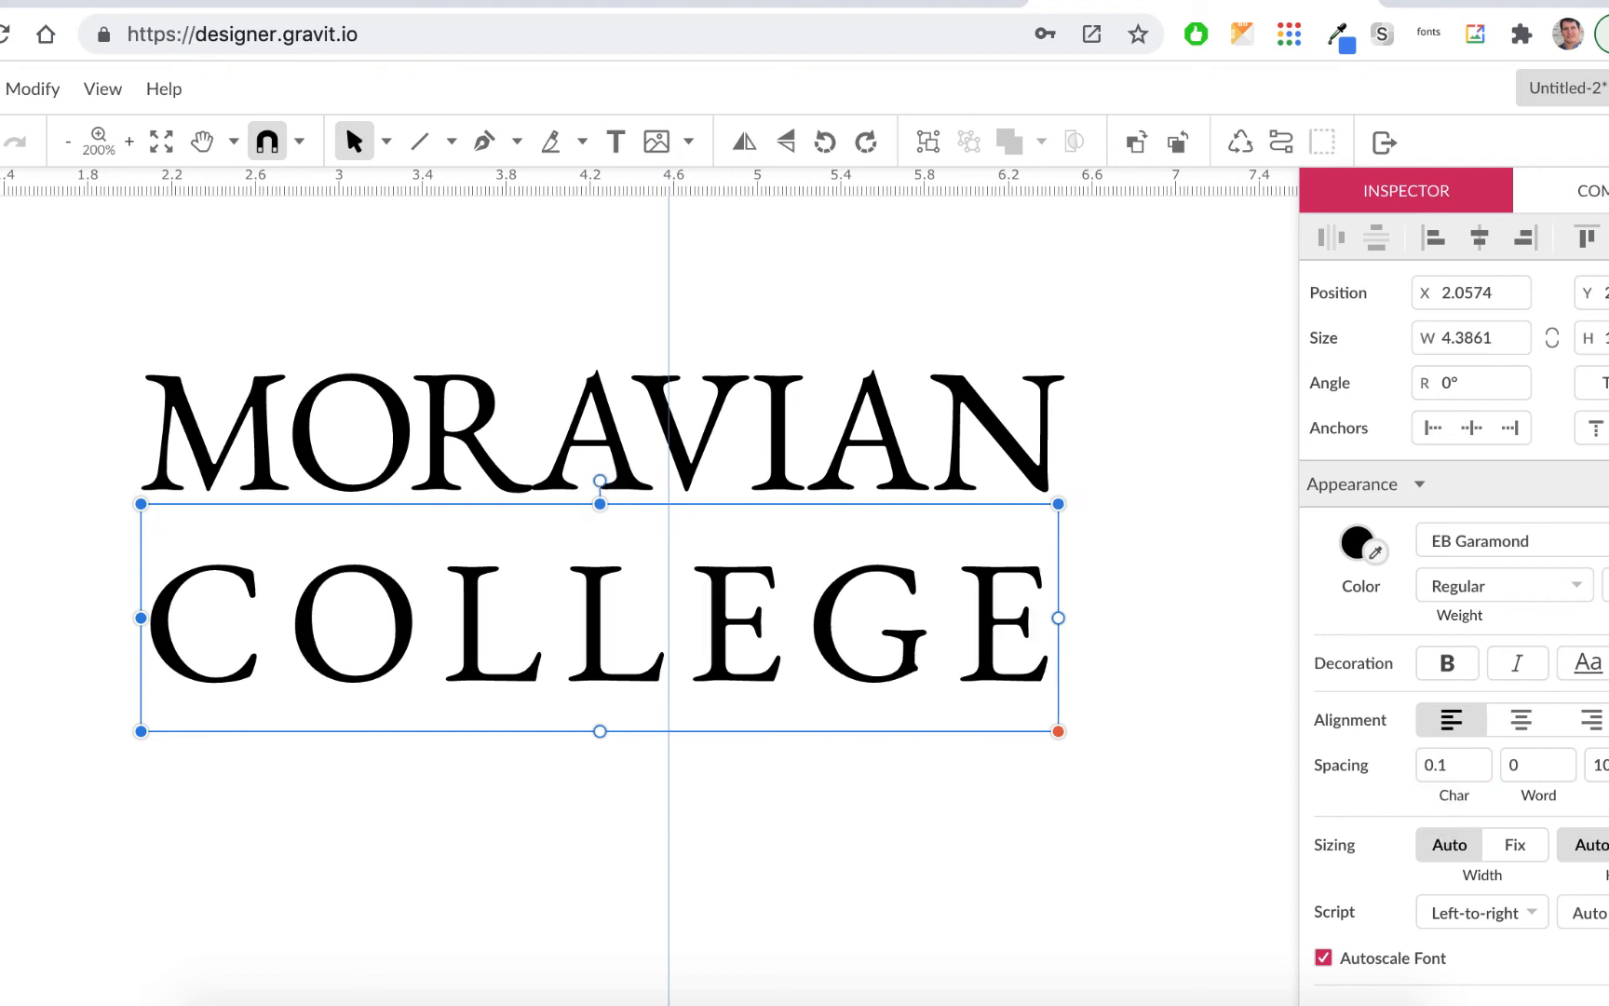
pyautogui.click(1098, 816)
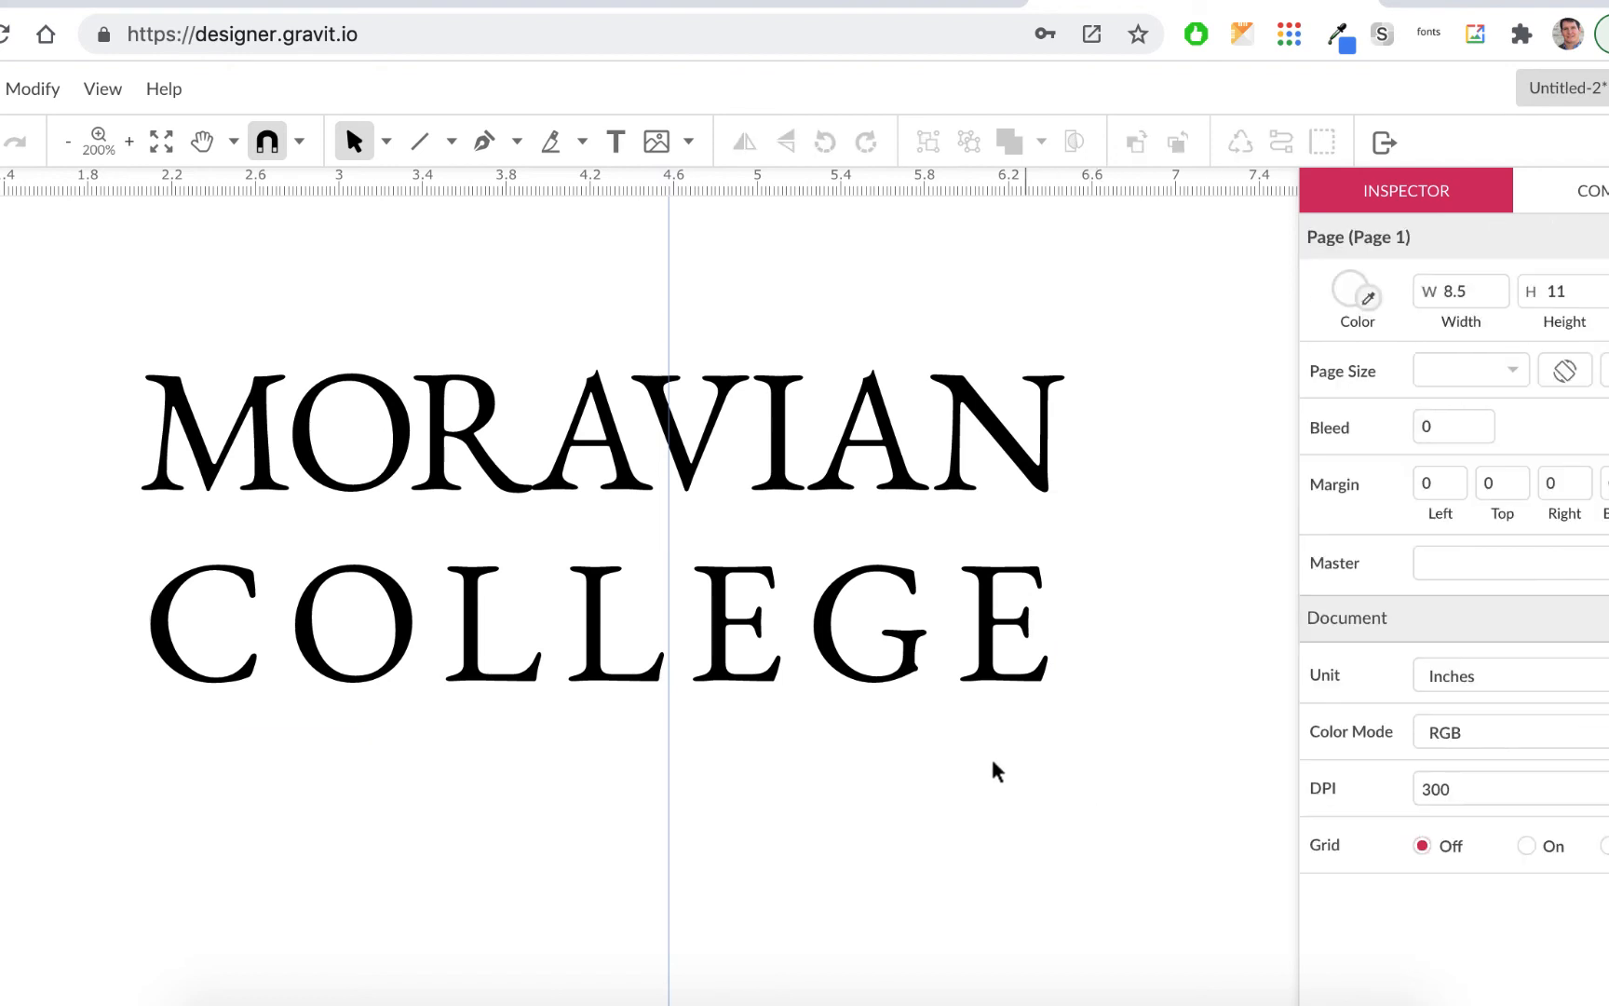
# Step: Set the character spacing of COLLEGE to 0.11 and deselect the word
pyautogui.click(902, 689)
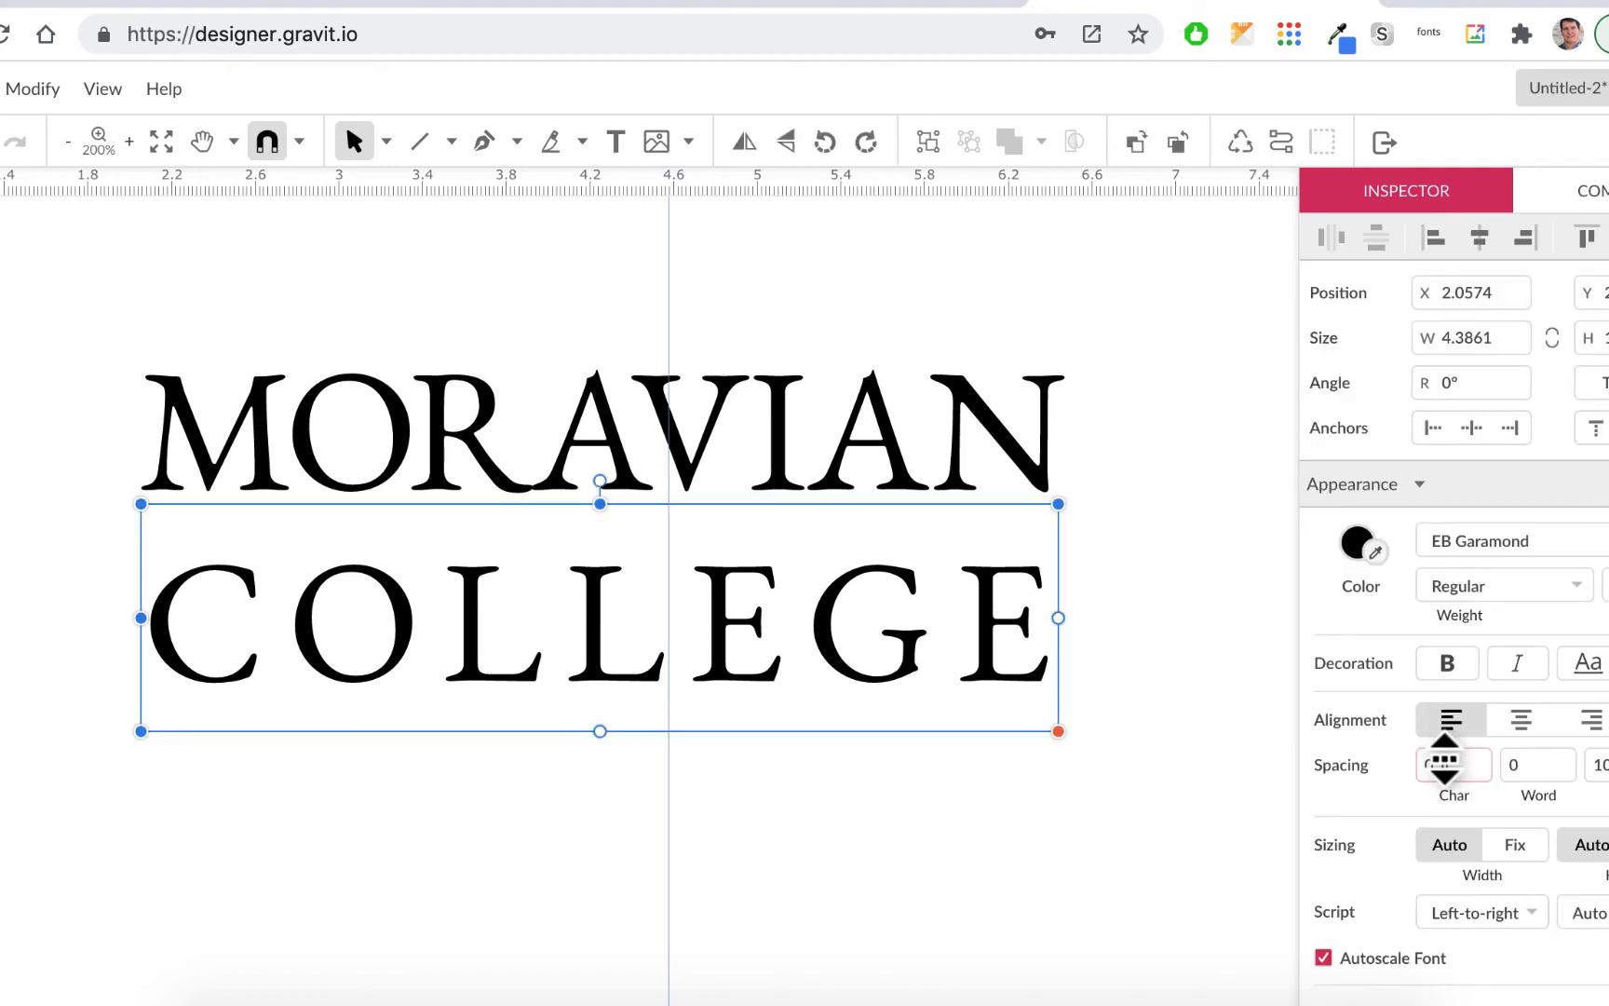
pyautogui.moveTo(1445, 760); pyautogui.dragTo(1445, 748)
pyautogui.click(1085, 880)
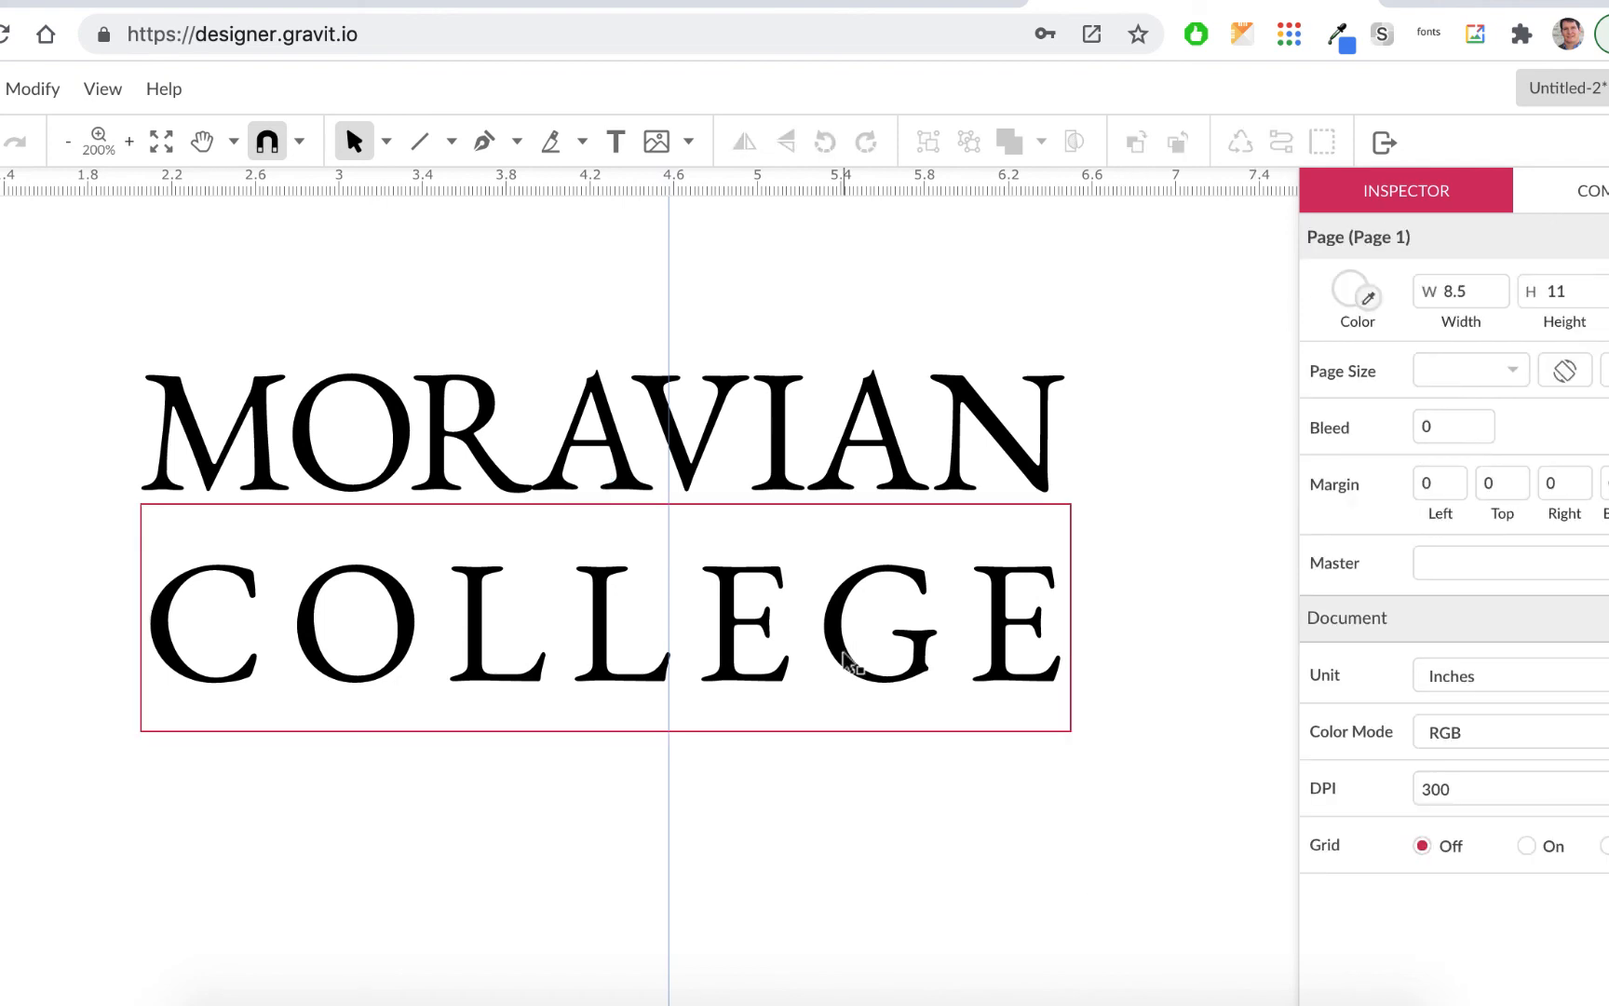
# Step: Move COLLEGE up close beneath MORAVIAN, nudge it so its C lines up with the M's left edge, and deselect it
pyautogui.moveTo(847, 631); pyautogui.dragTo(841, 609)
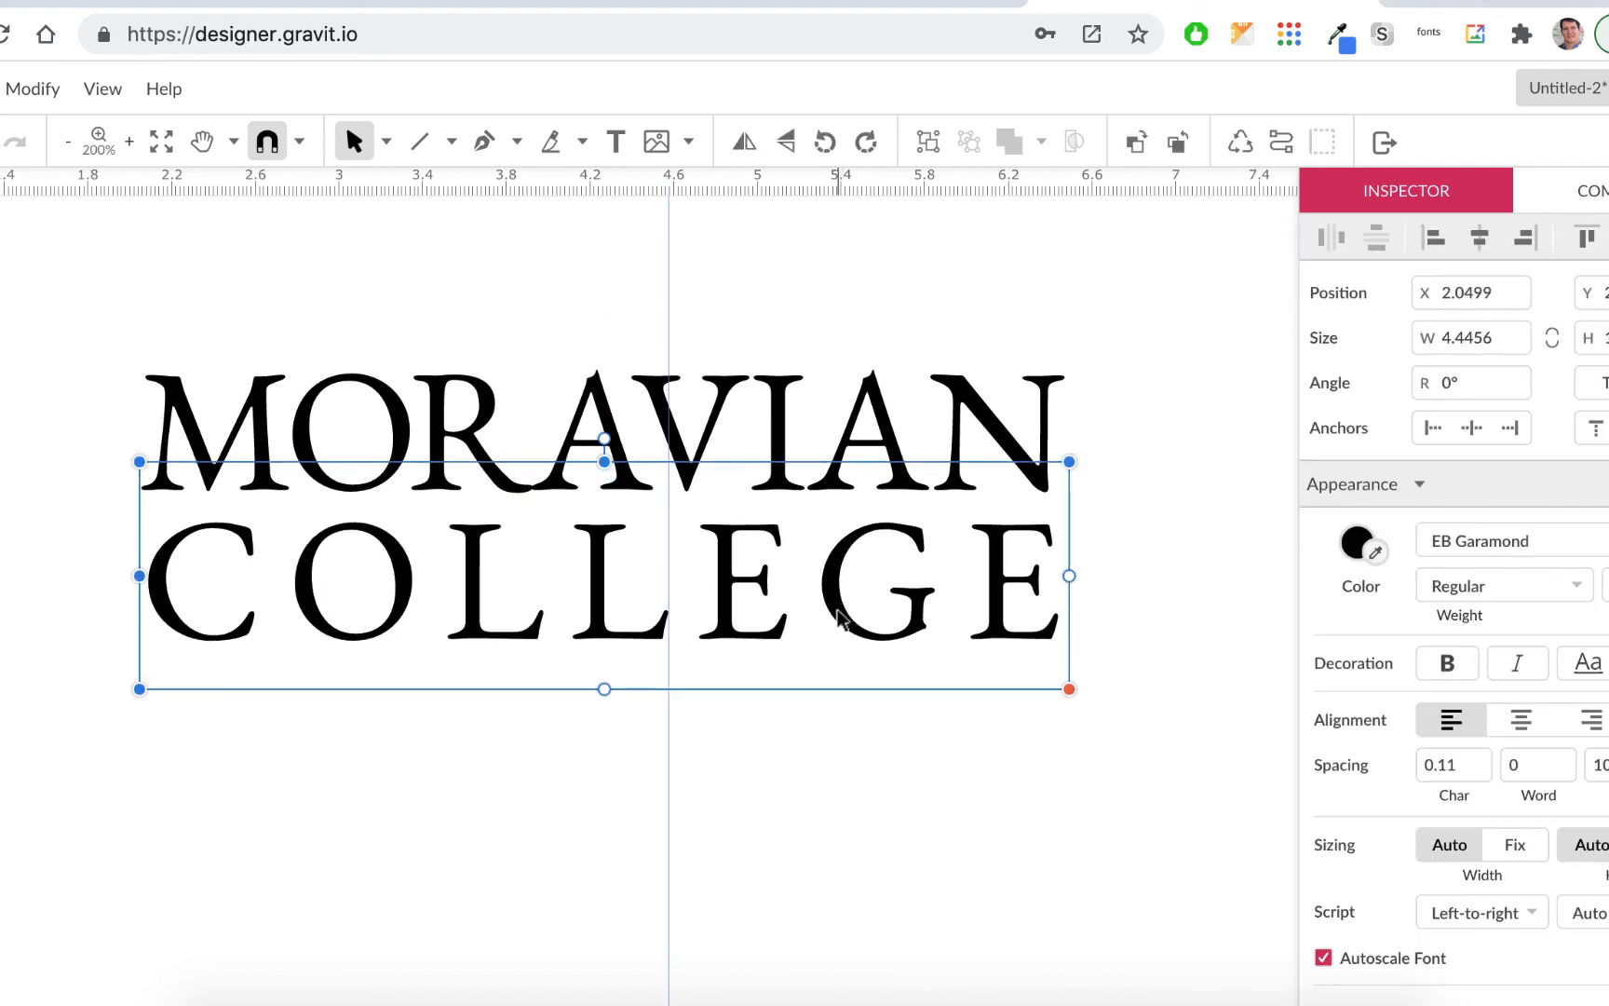
pyautogui.press('Up')
pyautogui.press('Up')
pyautogui.press('Left')
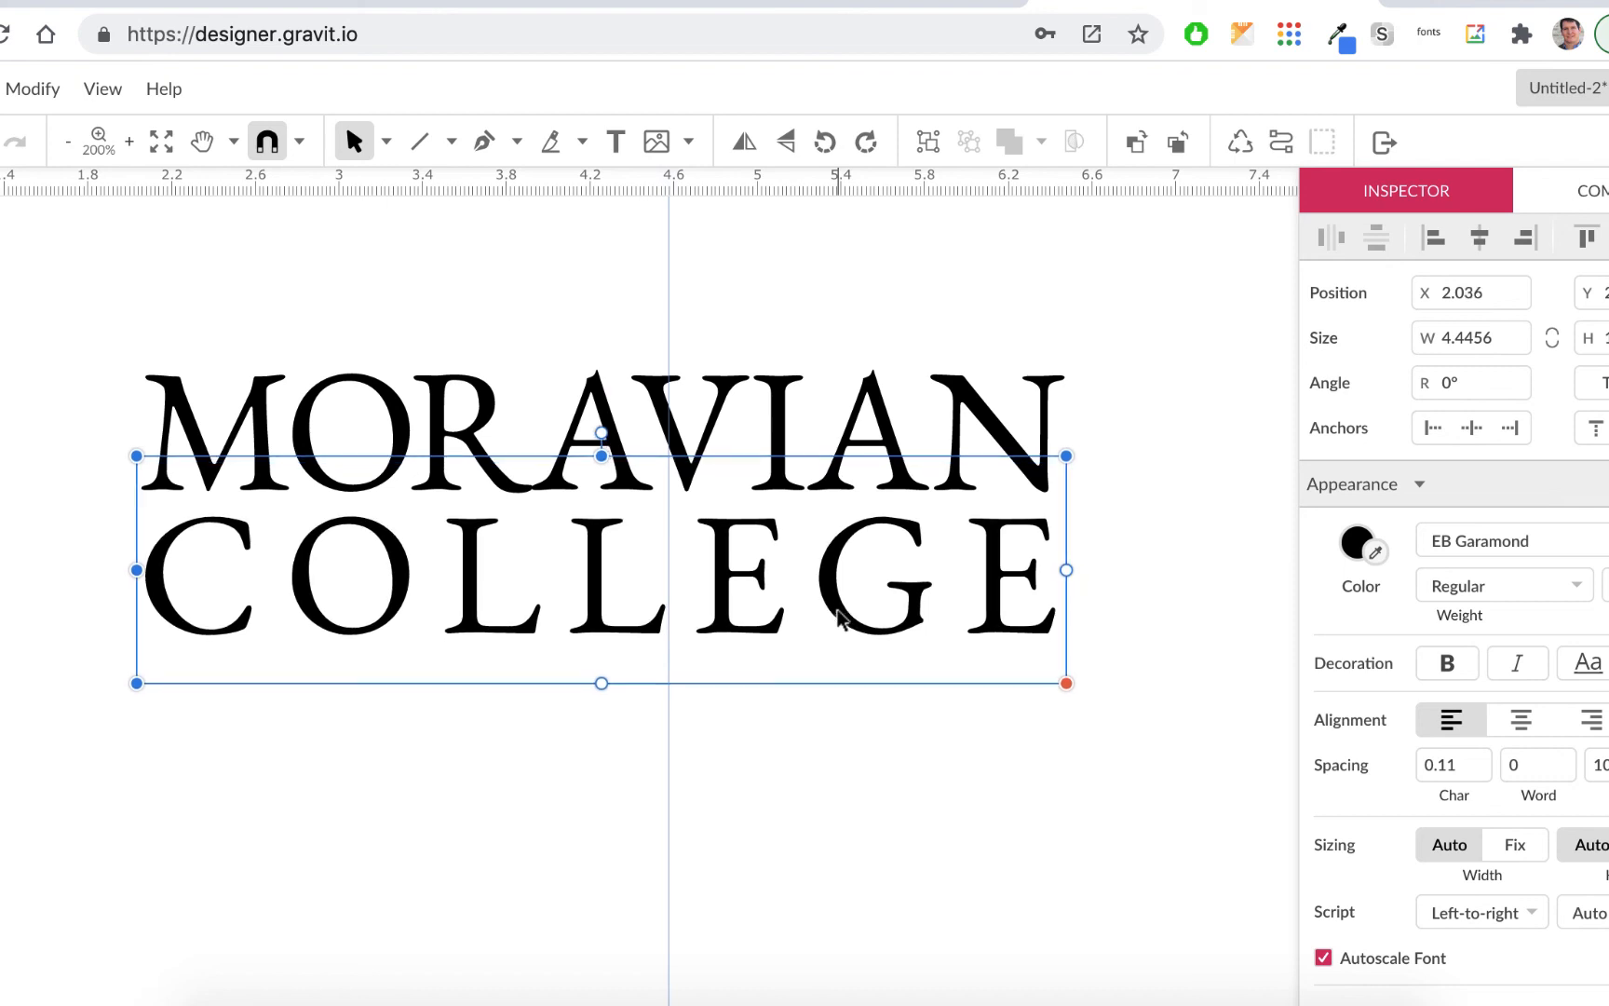
pyautogui.click(882, 758)
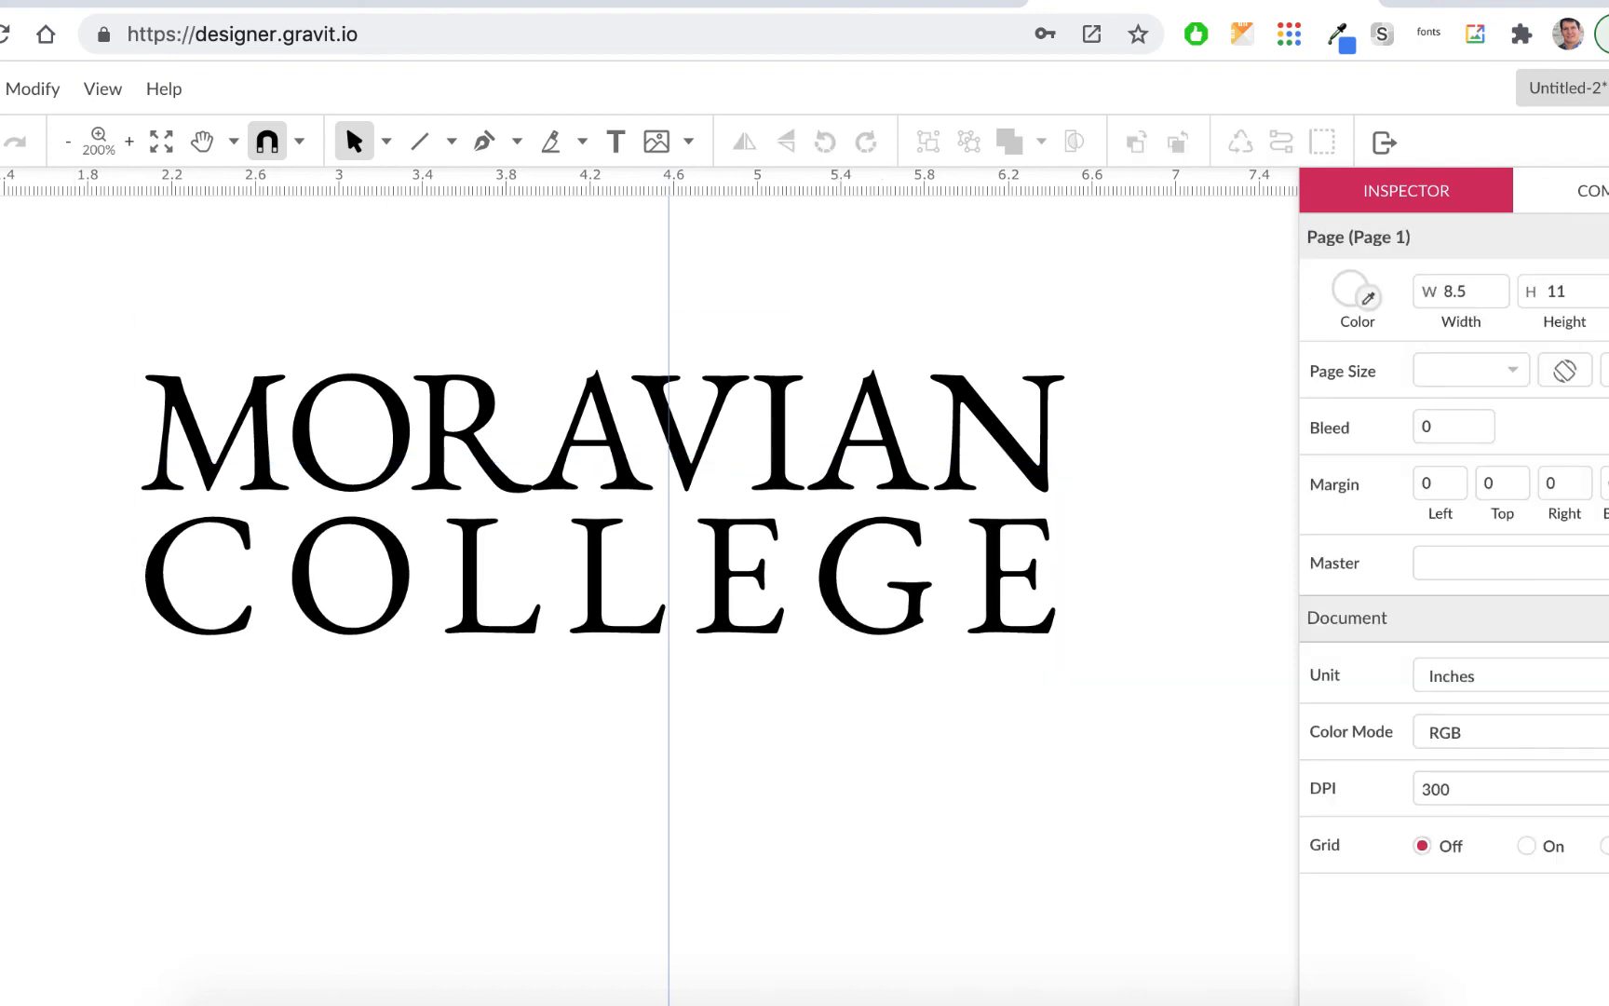
# Step: Place vertical guides along the wordmark's left and right edges, at about 2.1 and 6.45 inches, to compare the two words' alignment
pyautogui.moveTo(28, 405); pyautogui.dragTo(149, 411)
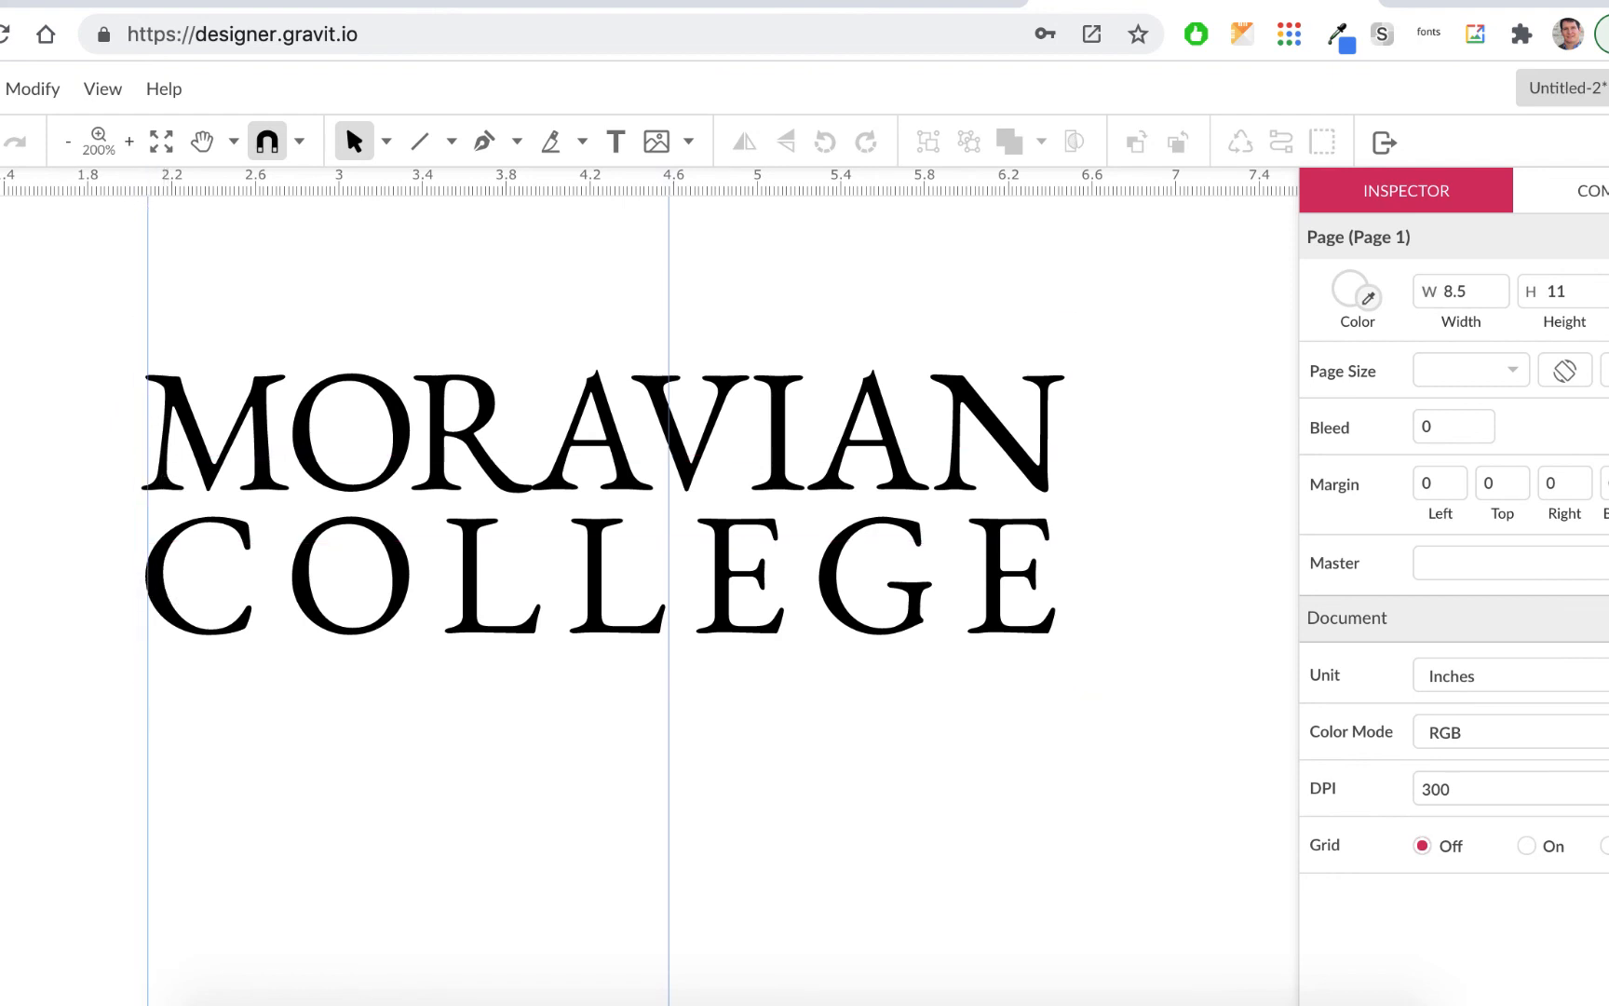
pyautogui.moveTo(4, 522); pyautogui.dragTo(1062, 587)
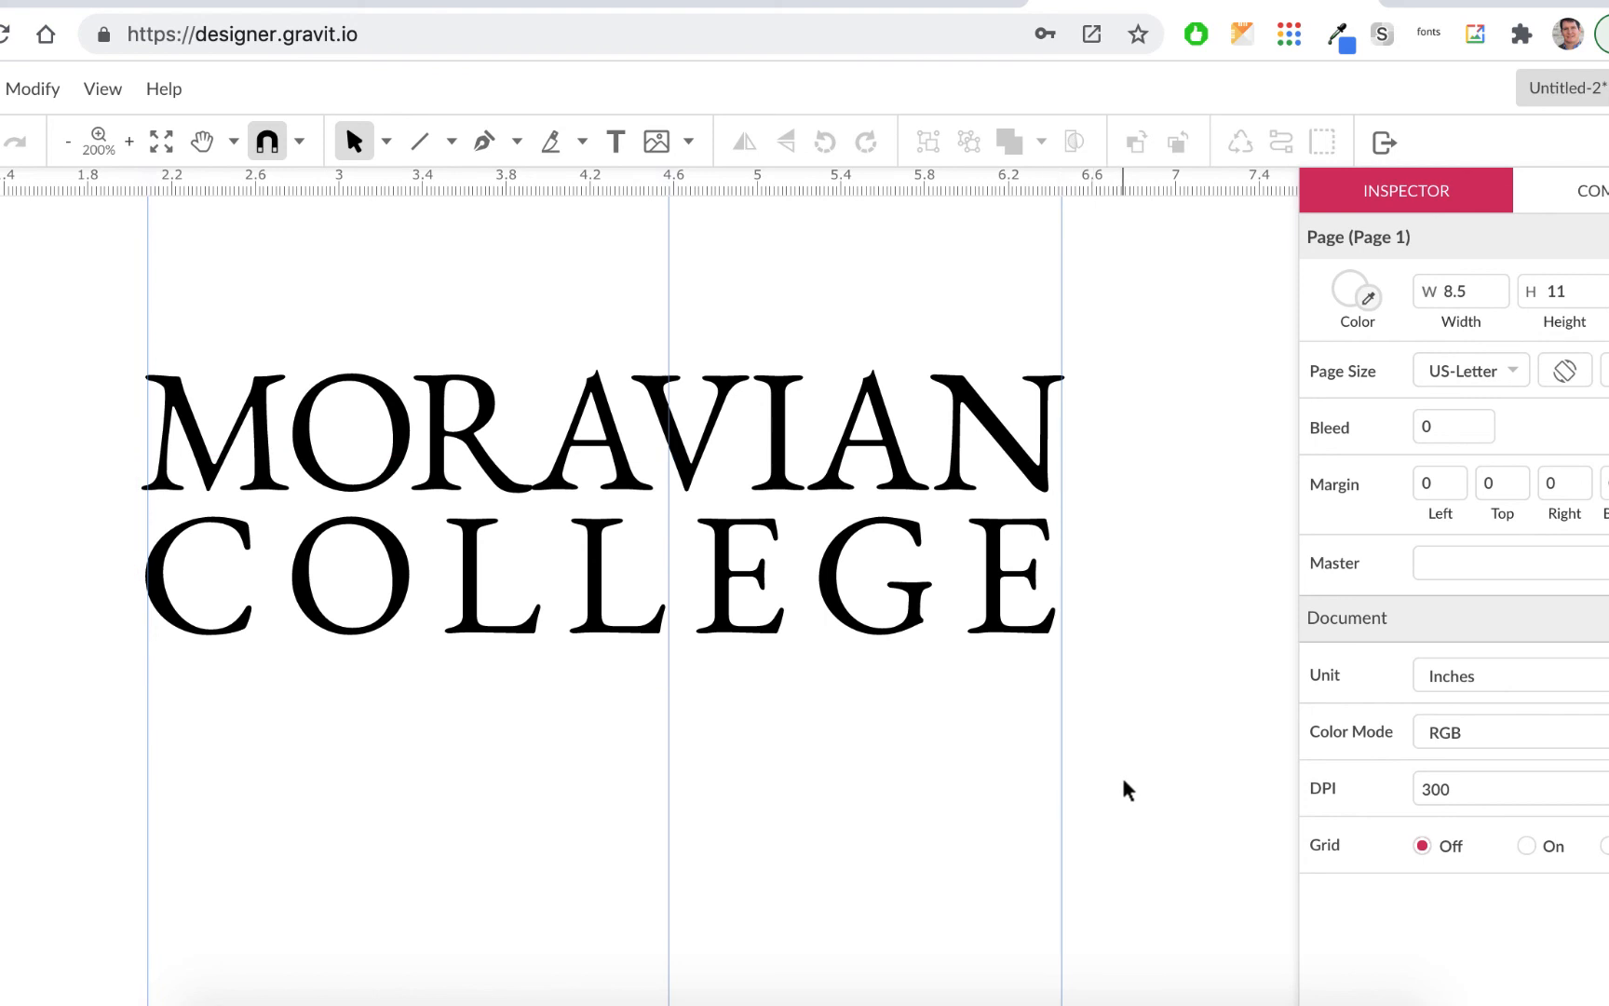
pyautogui.click(999, 609)
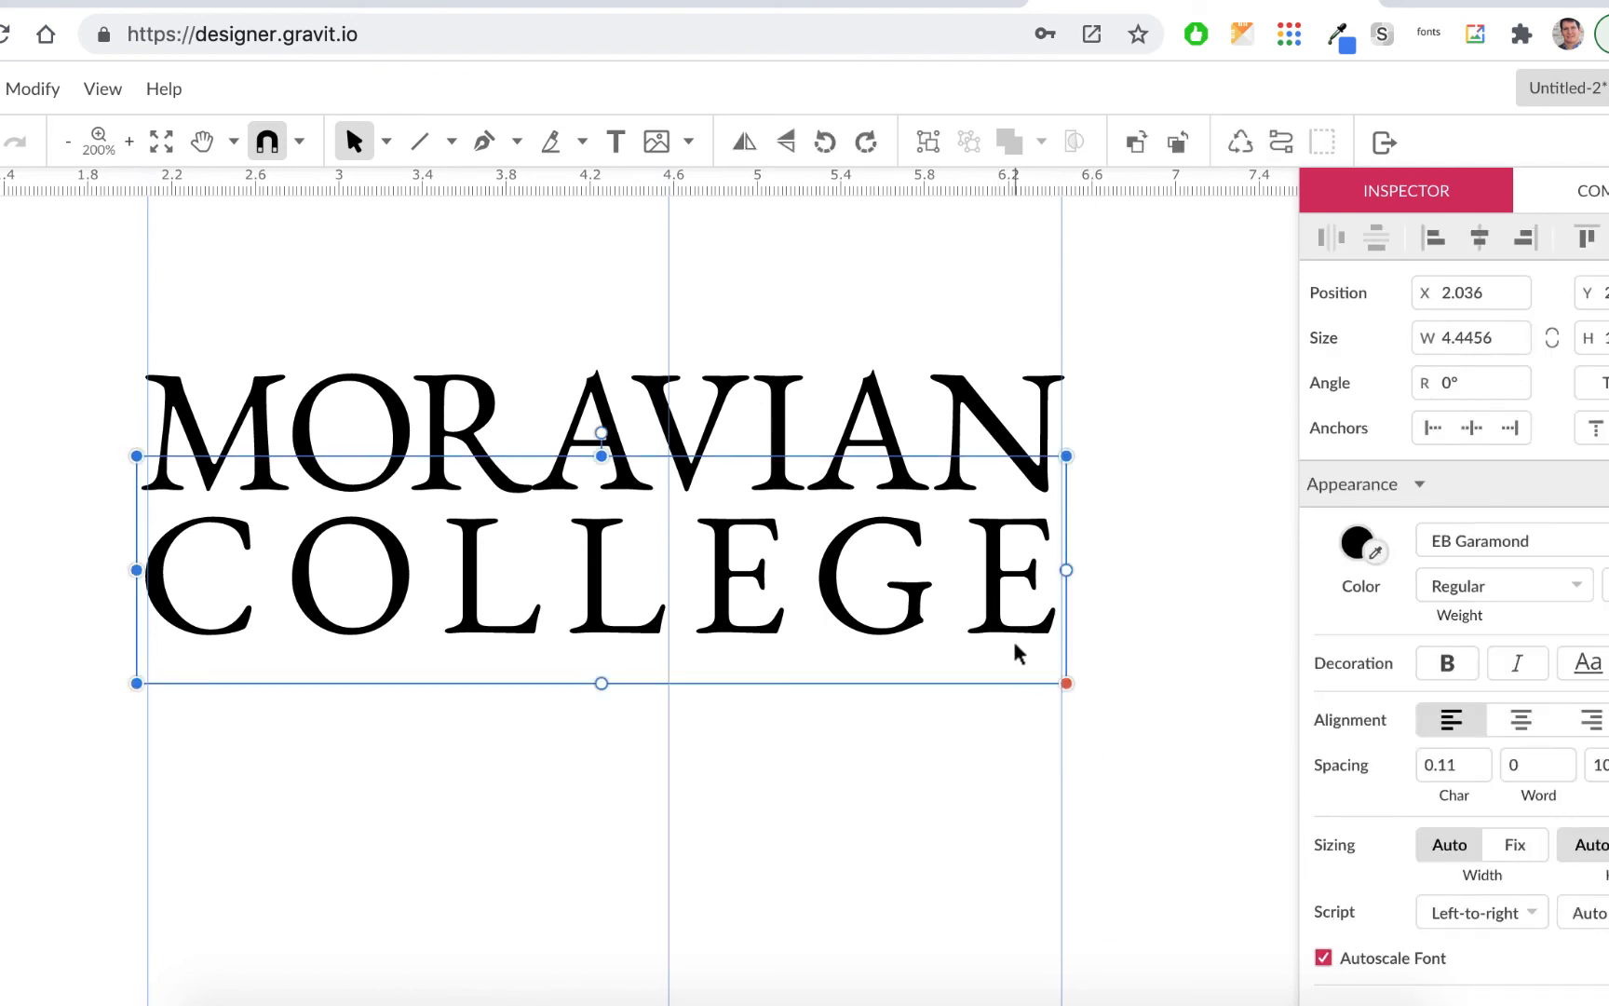
pyautogui.click(1187, 601)
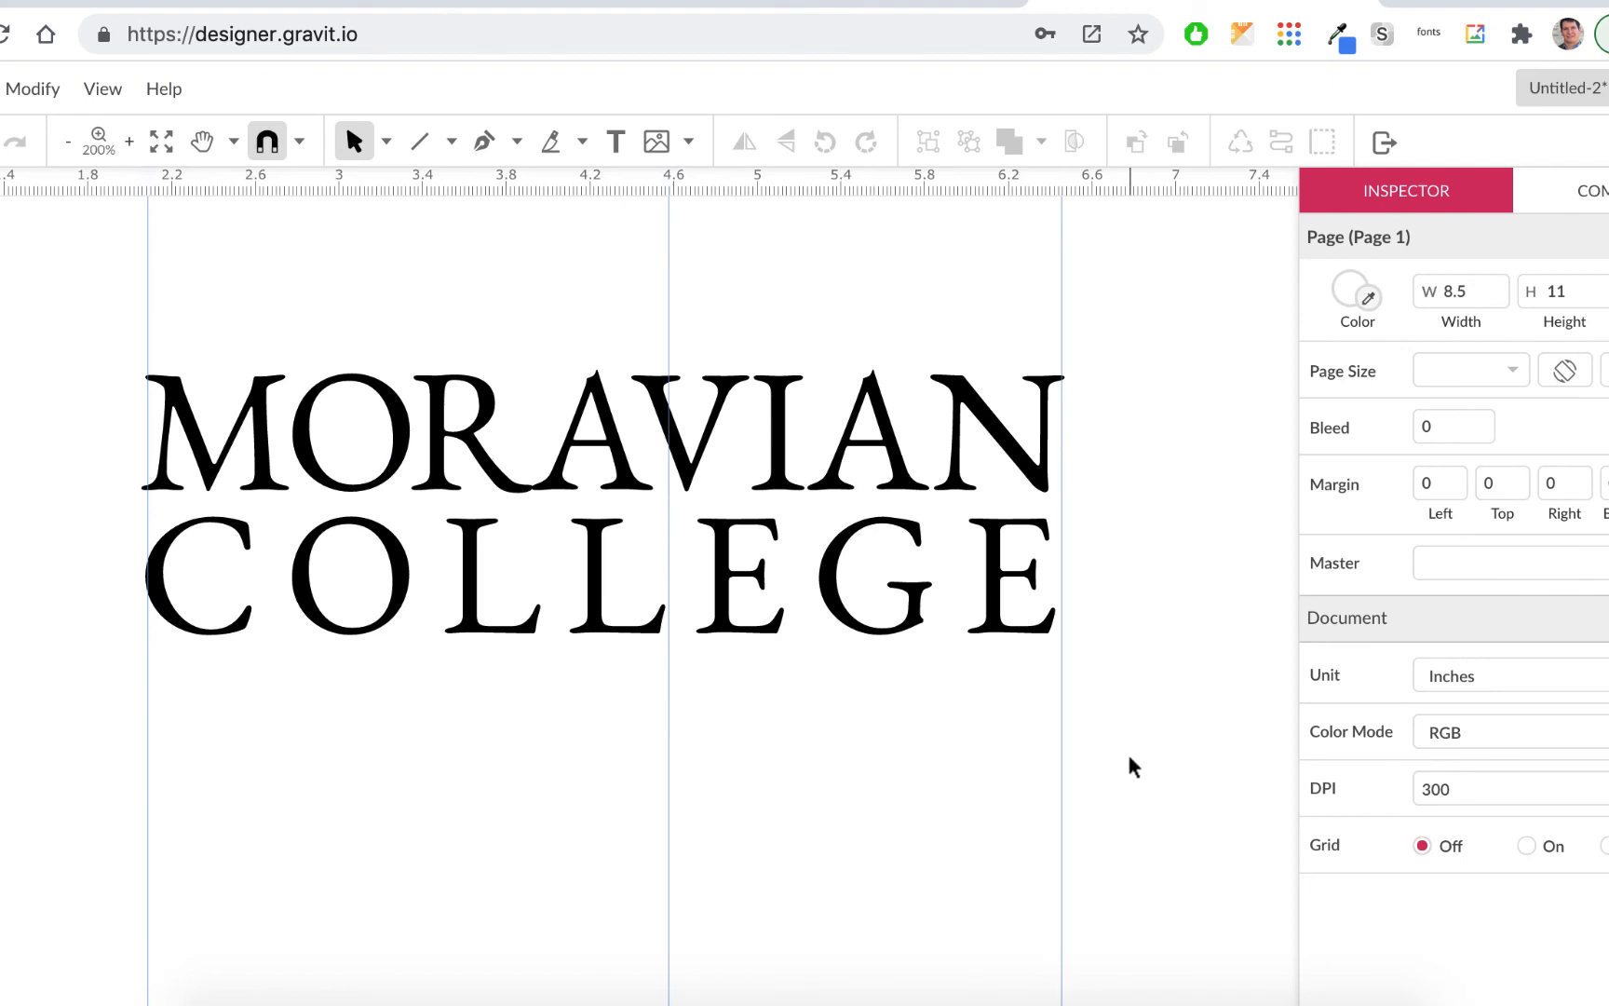
# Step: Review the whole wordmark, checking the character spacing of COLLEGE and of the first A in MORAVIAN
pyautogui.press('super+0')
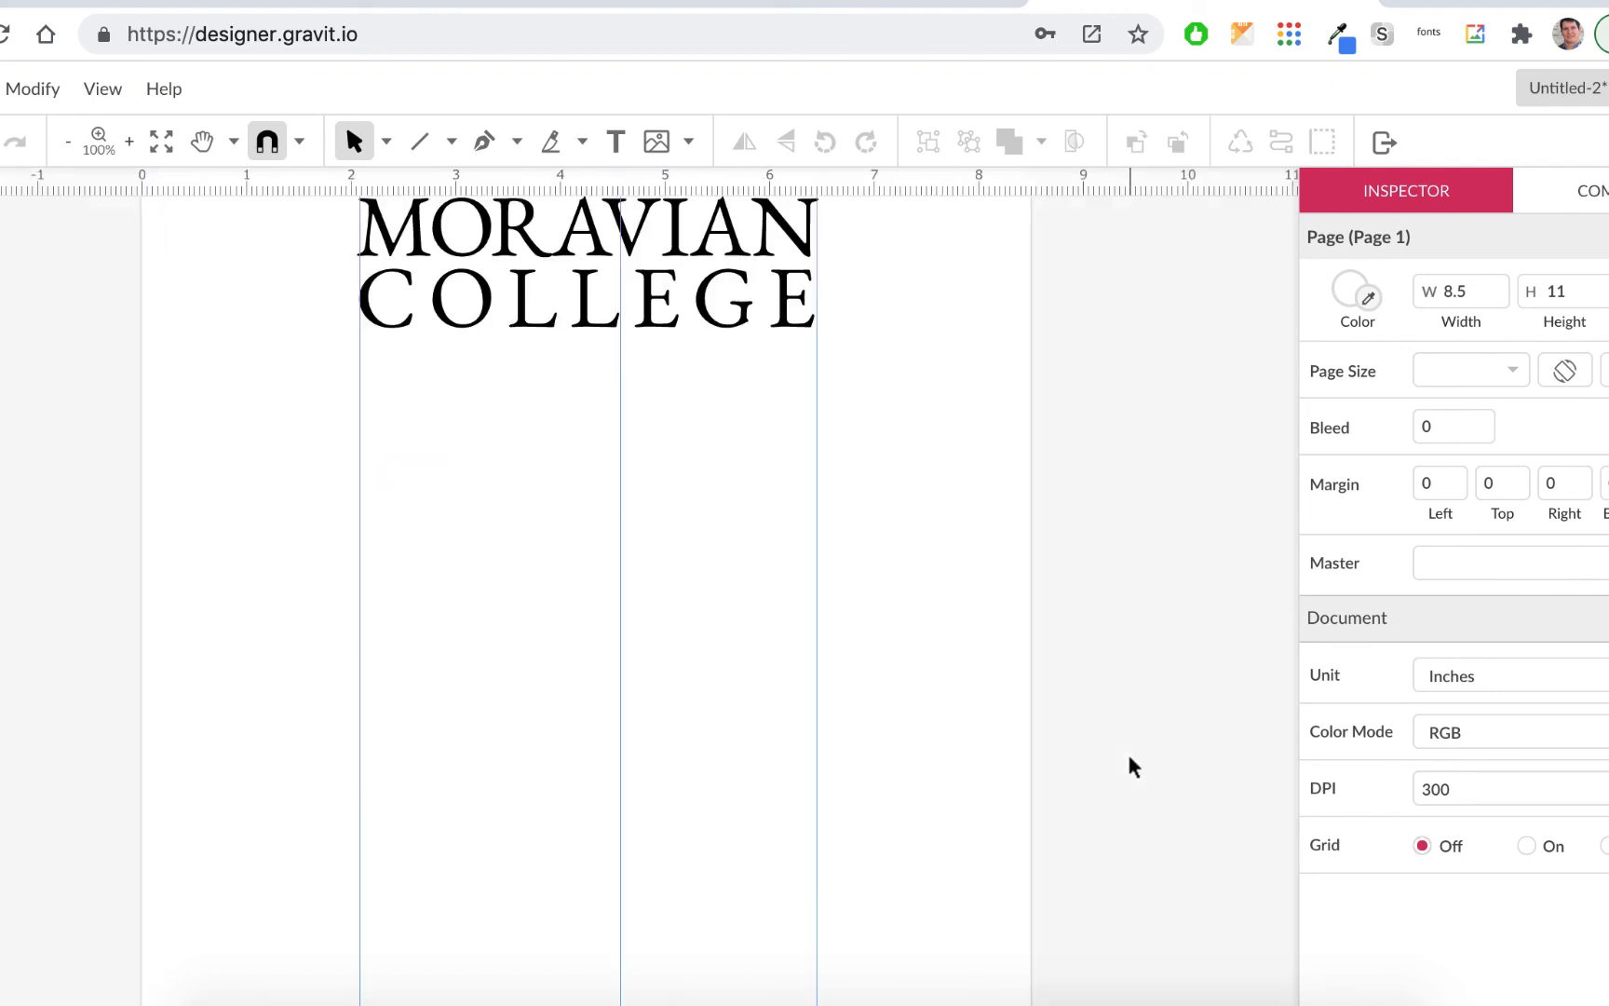
pyautogui.scroll(3, 921, 314)
pyautogui.hscroll(-1, 920, 313)
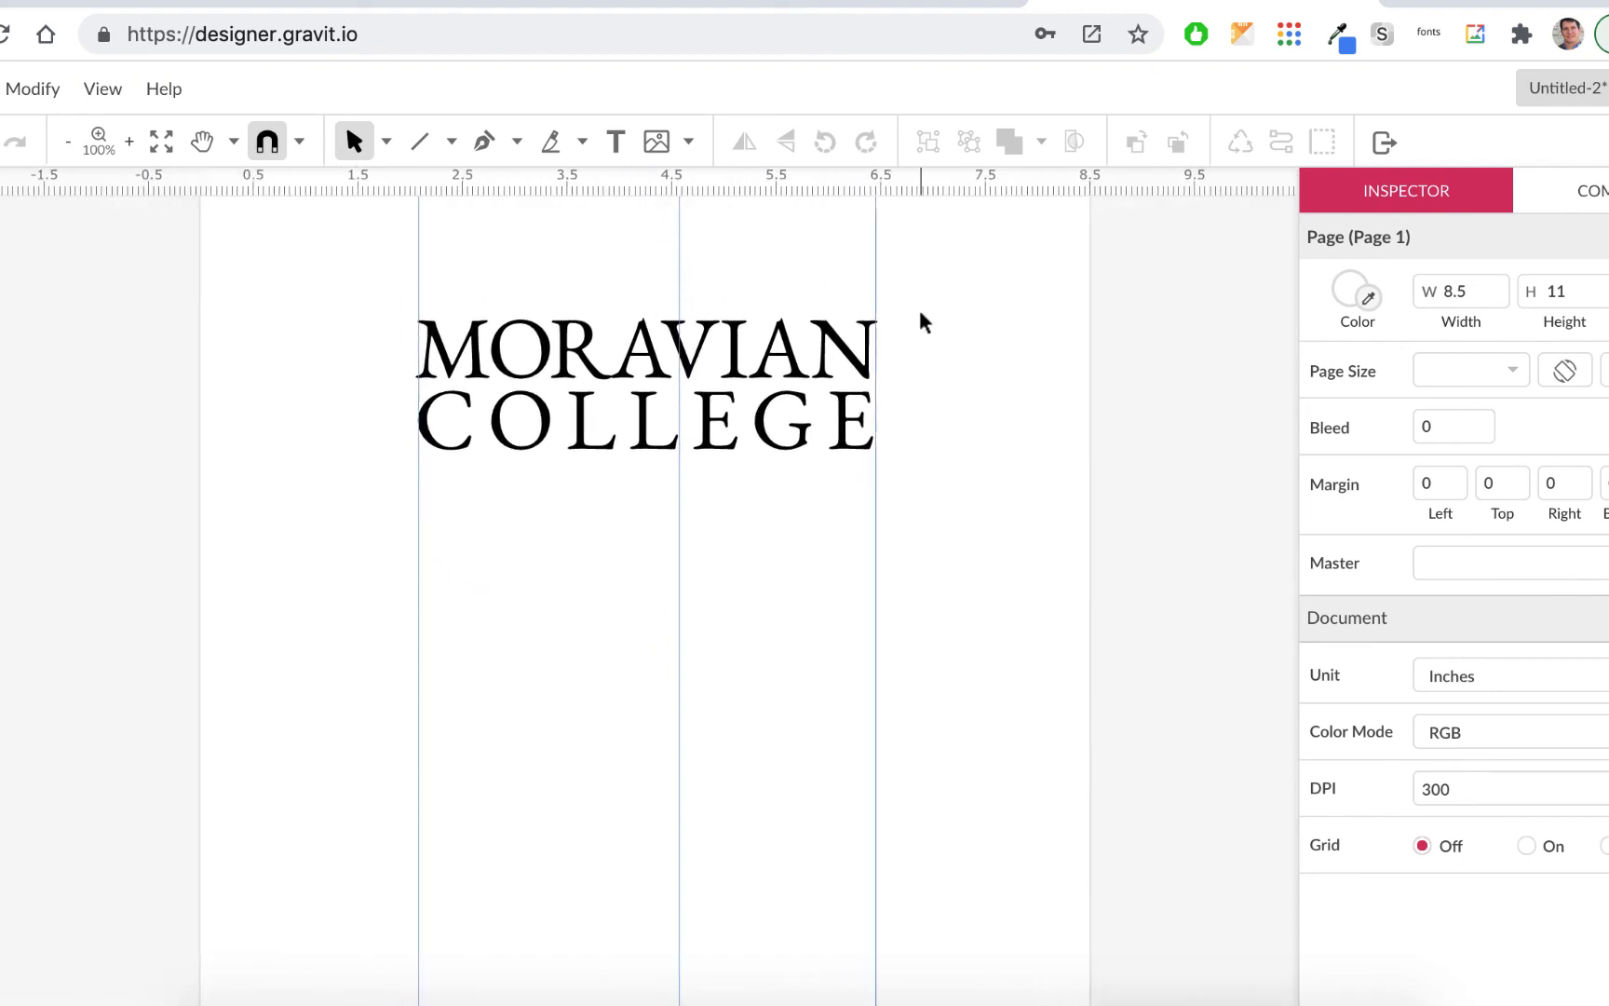
pyautogui.click(808, 460)
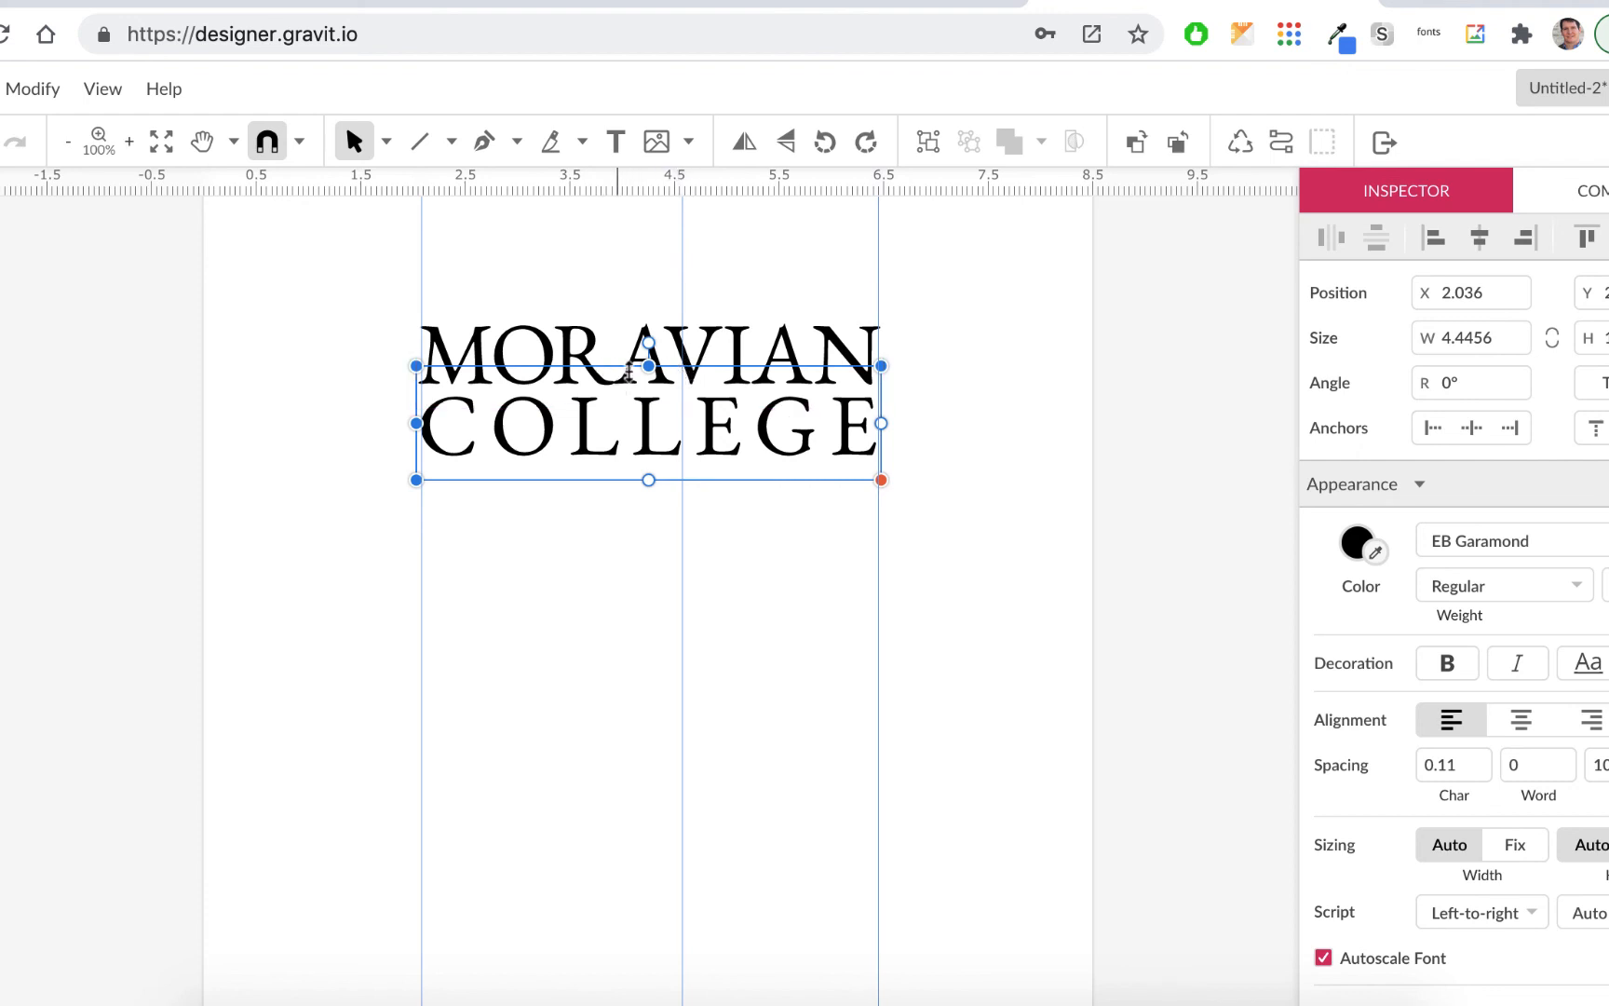
pyautogui.press('super+plus')
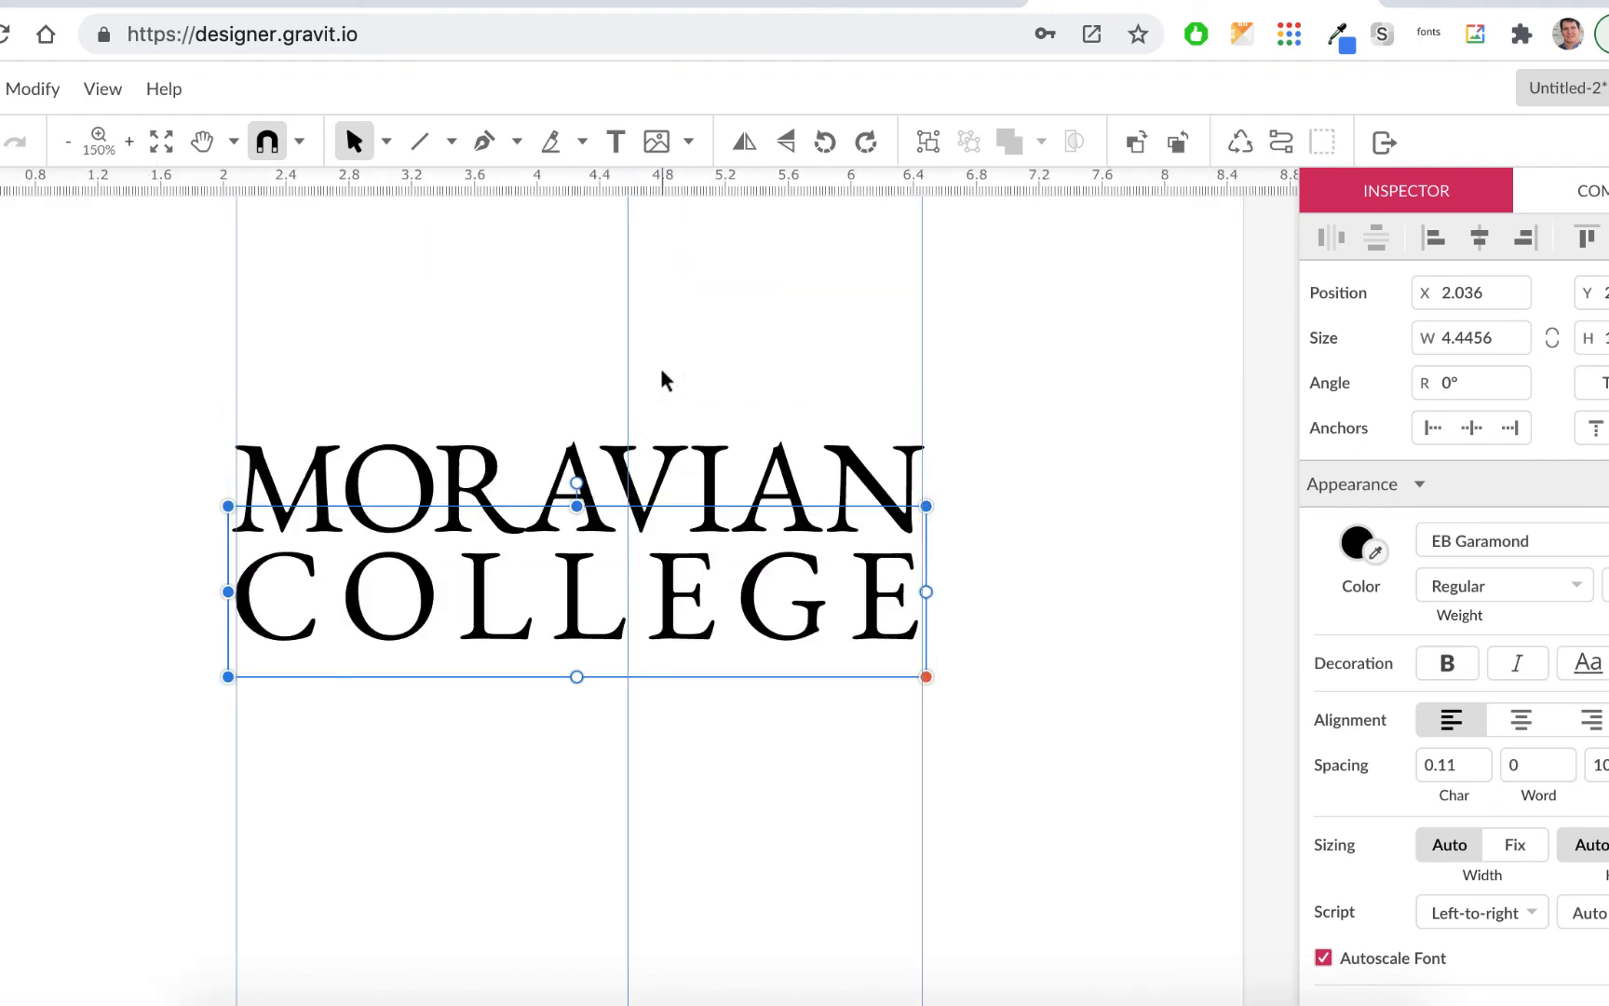
pyautogui.doubleClick(573, 475)
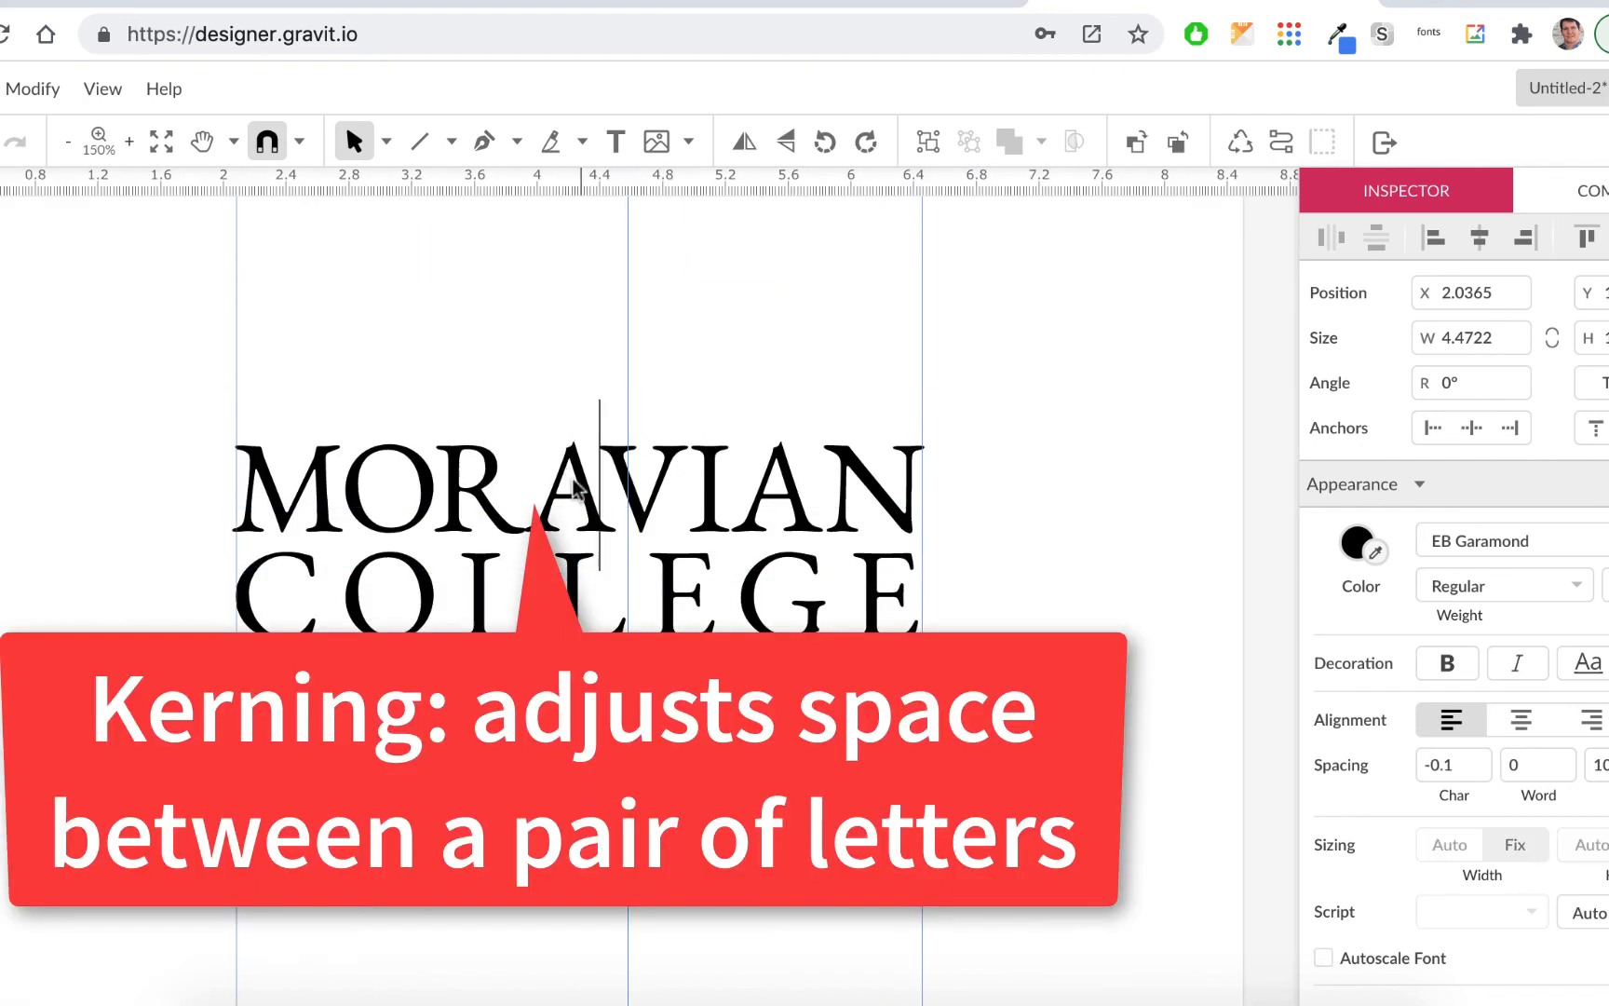
pyautogui.hotkey('shift', 'Left')
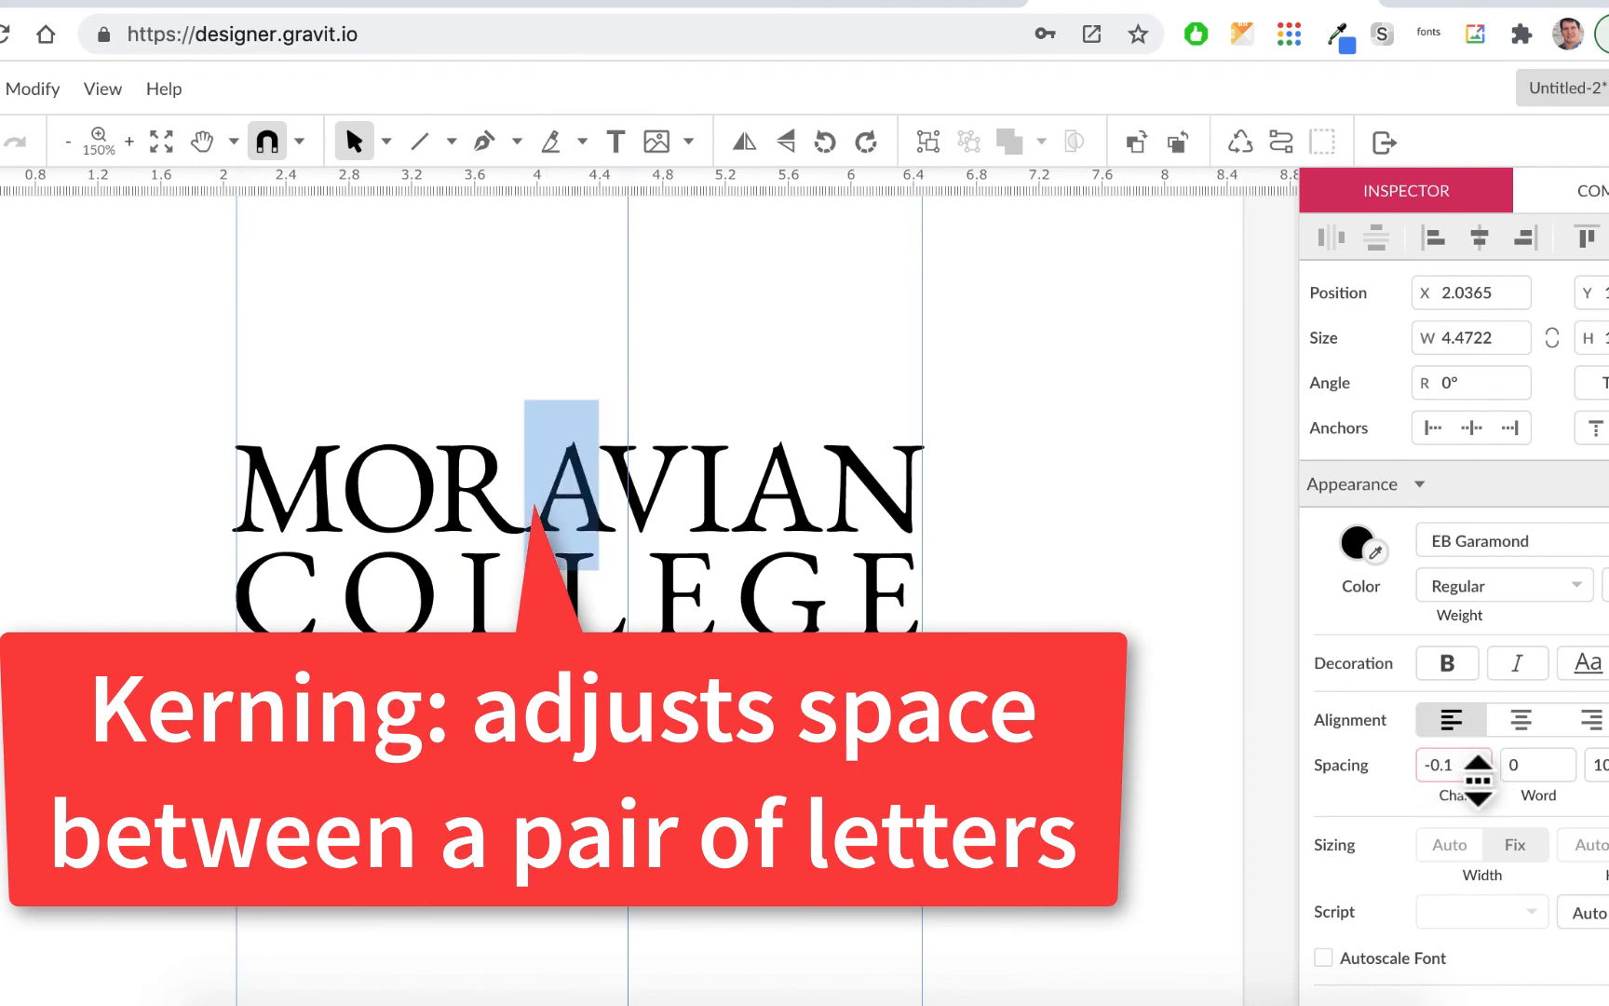
# Step: Select only the M in MORAVIAN to examine its kerning against the O
pyautogui.click(264, 475)
pyautogui.doubleClick(264, 477)
pyautogui.doubleClick(264, 477)
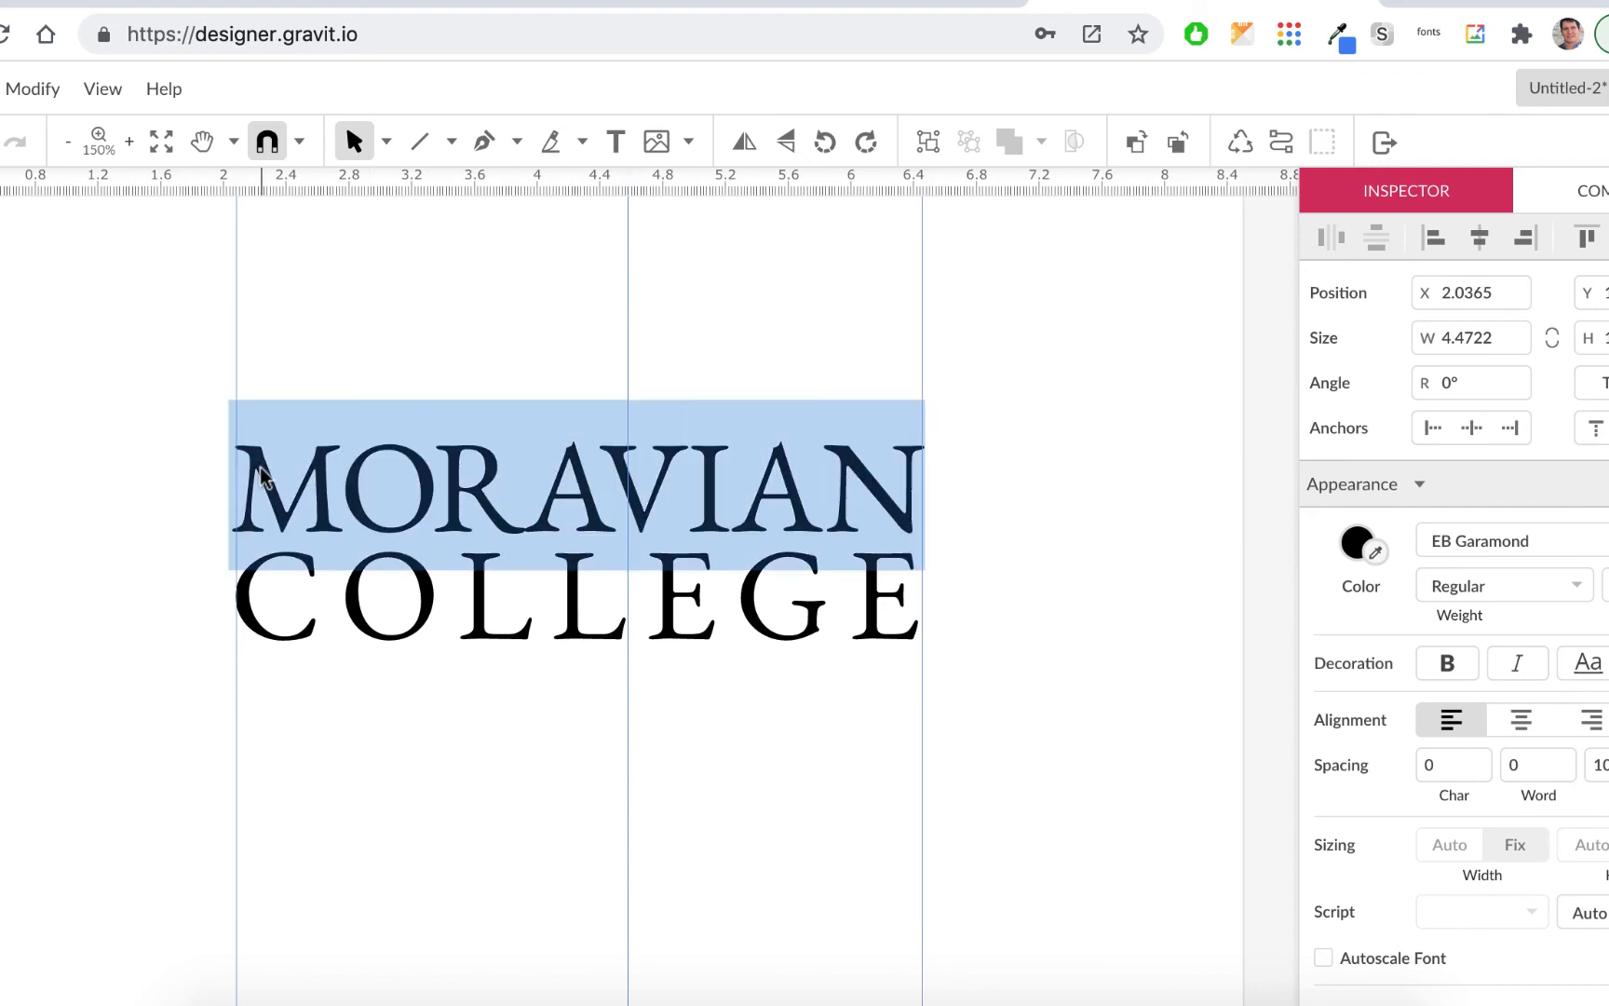
pyautogui.click(267, 477)
pyautogui.doubleClick(264, 476)
pyautogui.click(280, 478)
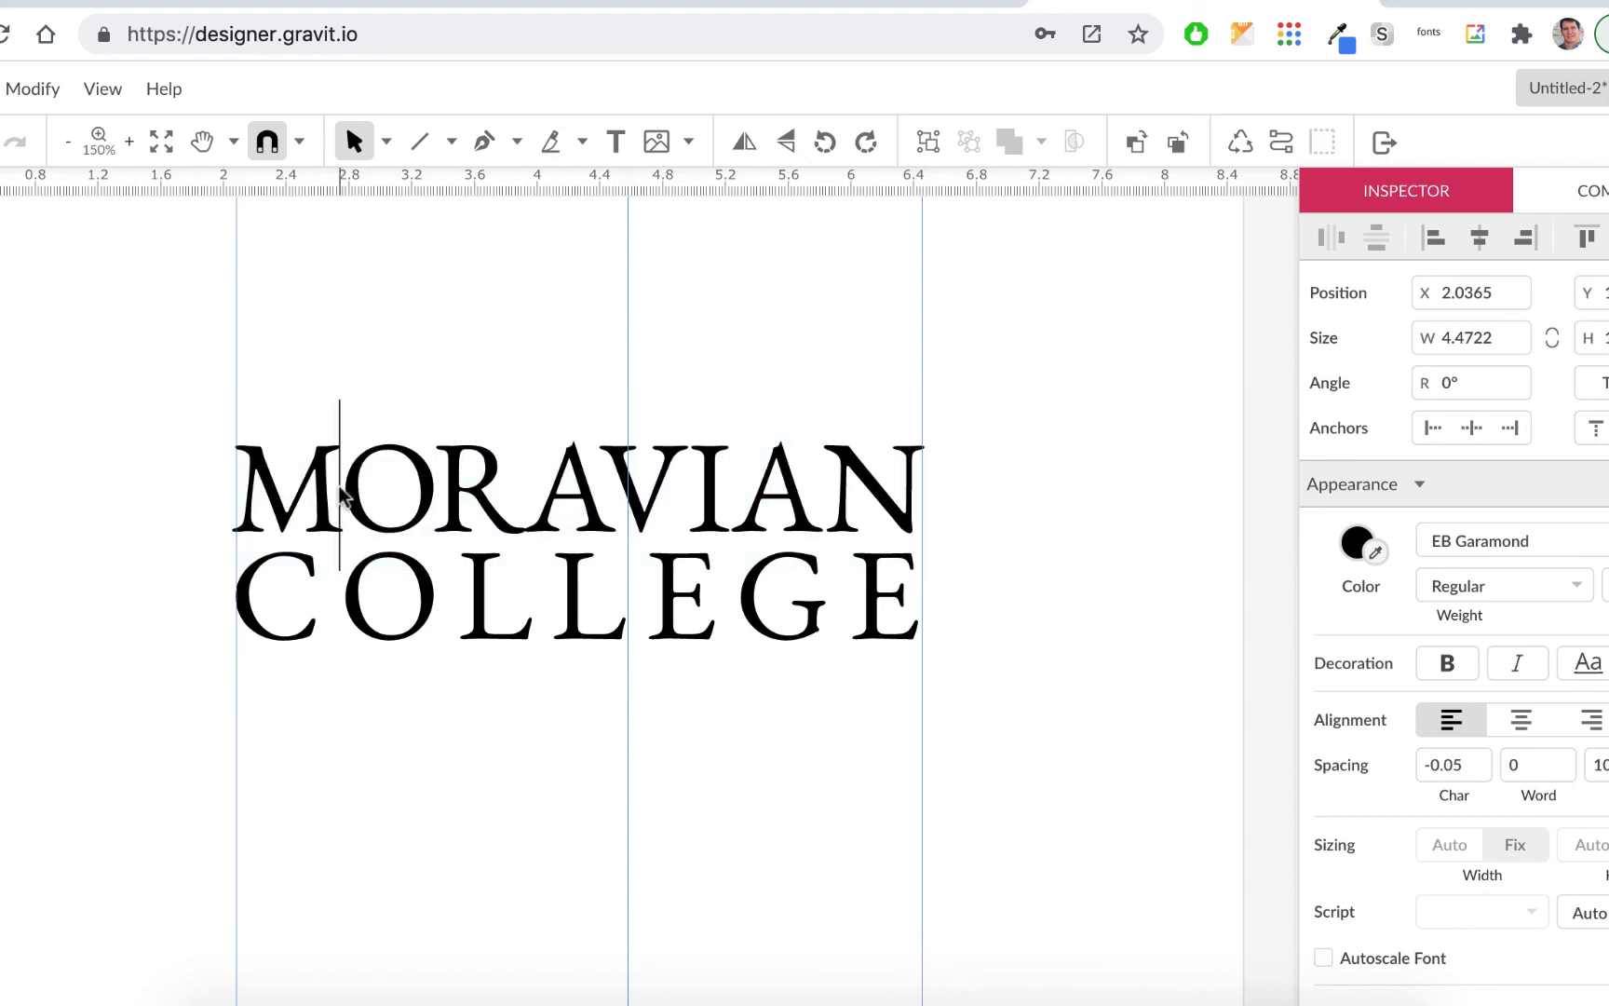
pyautogui.moveTo(279, 479); pyautogui.dragTo(259, 488)
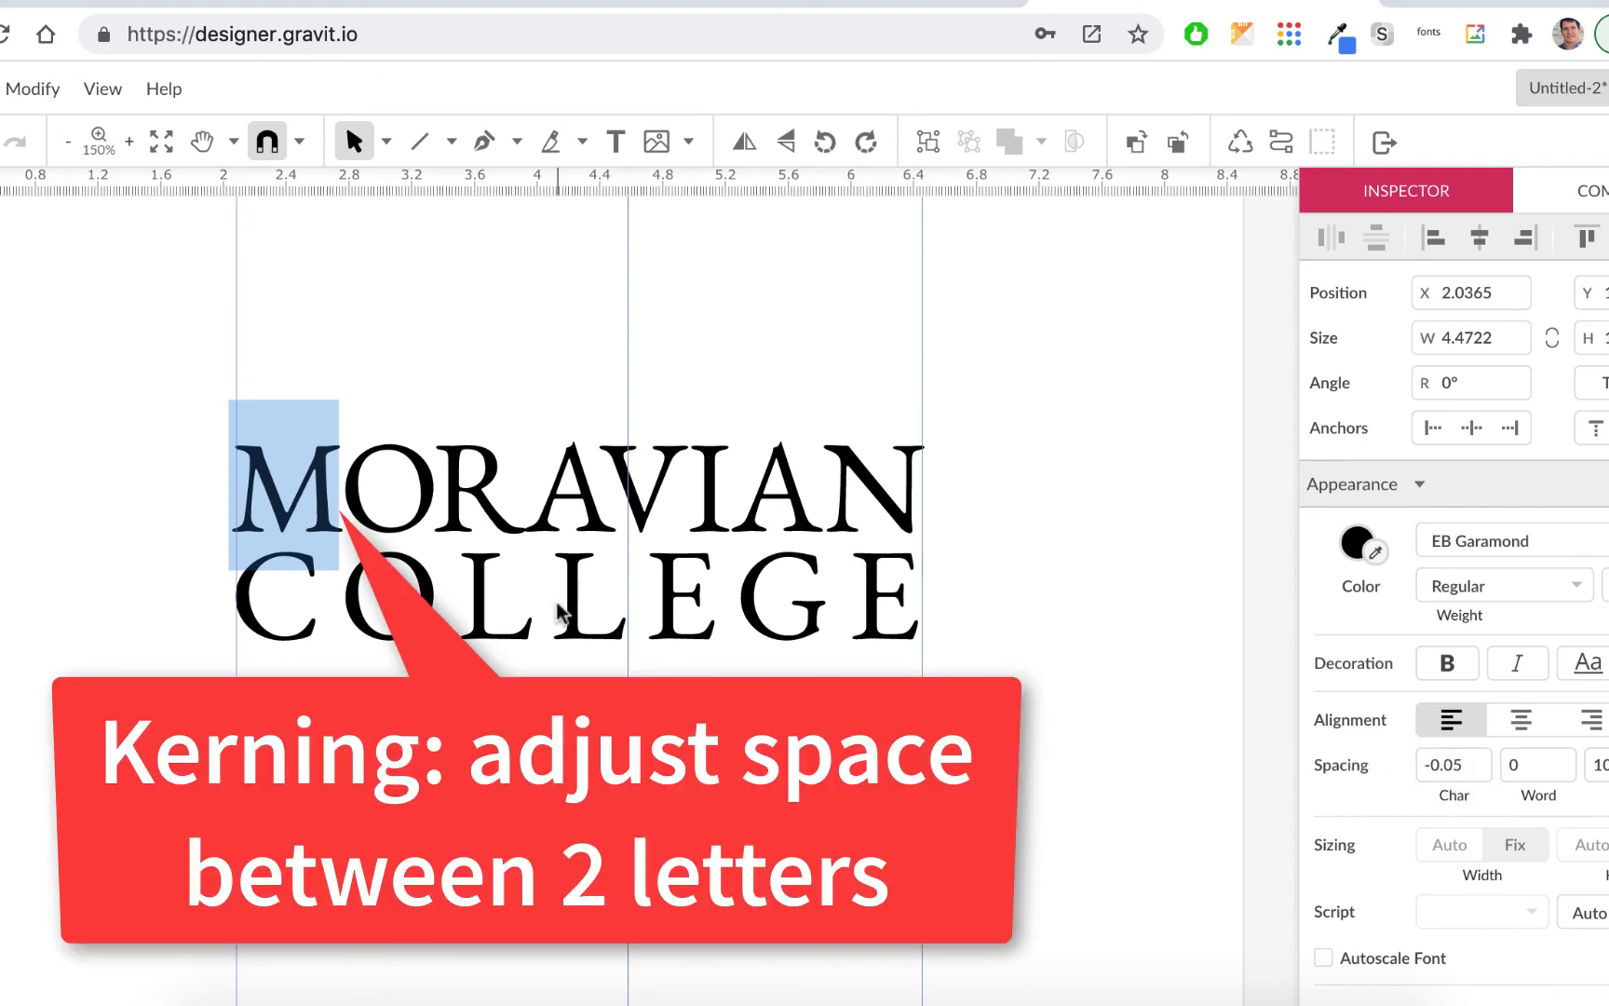
# Step: Select only the O in MORAVIAN to examine its kerning, leave text editing, and review the deselected wordmark
pyautogui.click(366, 475)
pyautogui.doubleClick(366, 476)
pyautogui.click(432, 482)
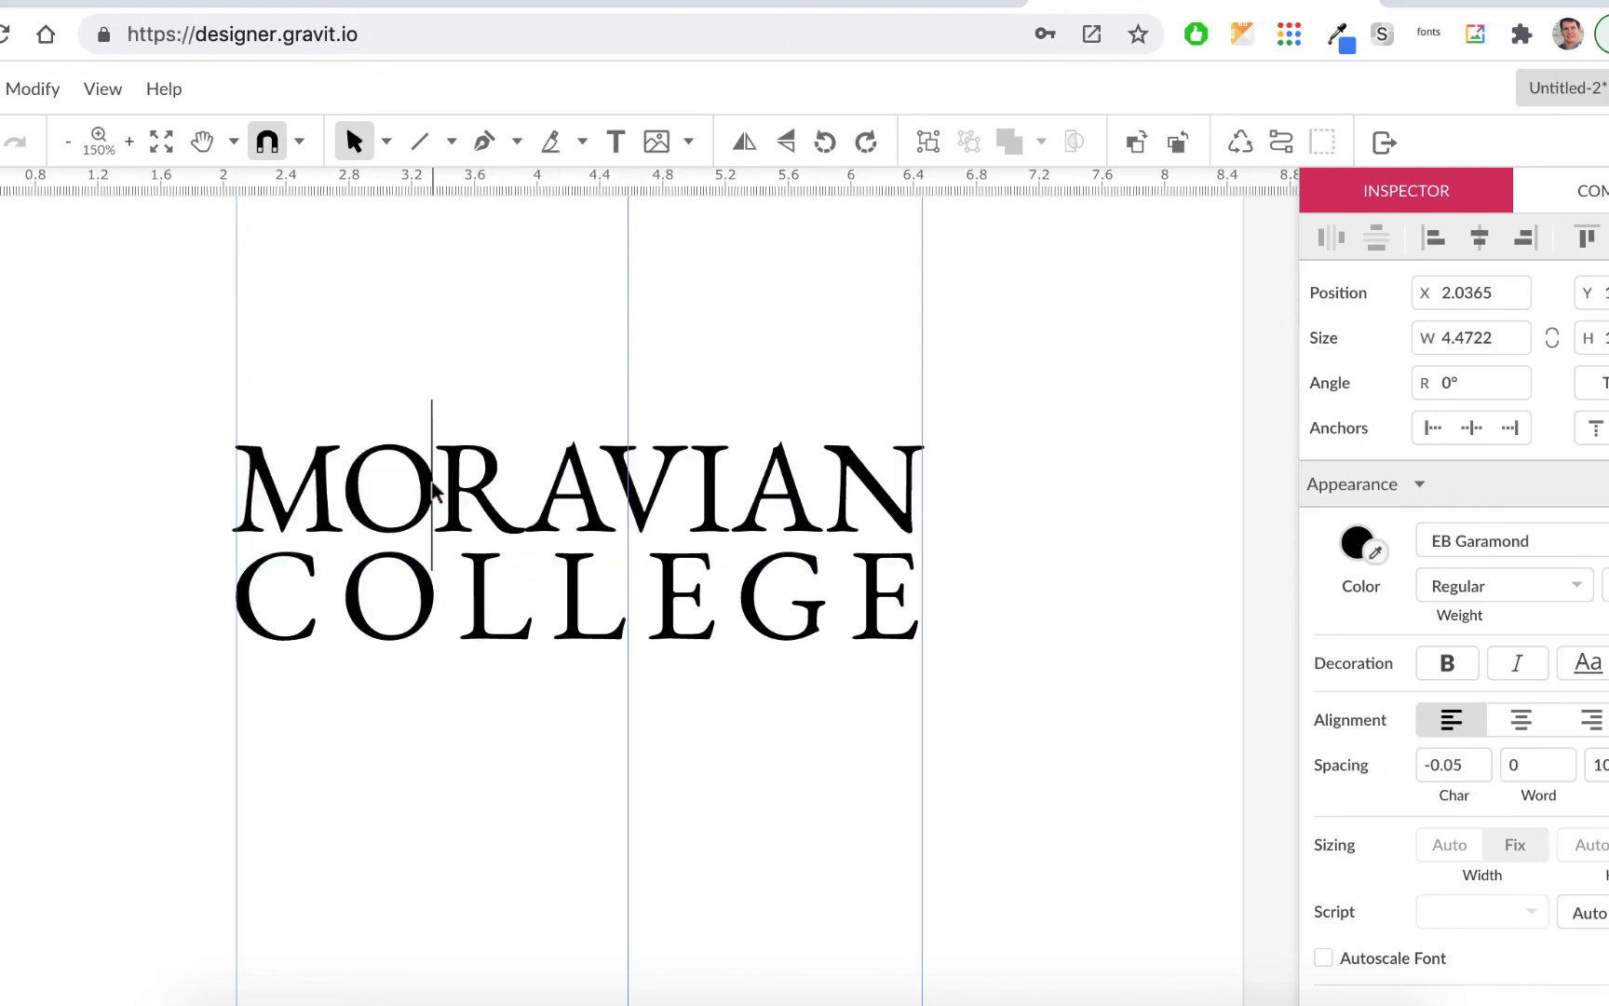
pyautogui.moveTo(431, 482); pyautogui.dragTo(357, 476)
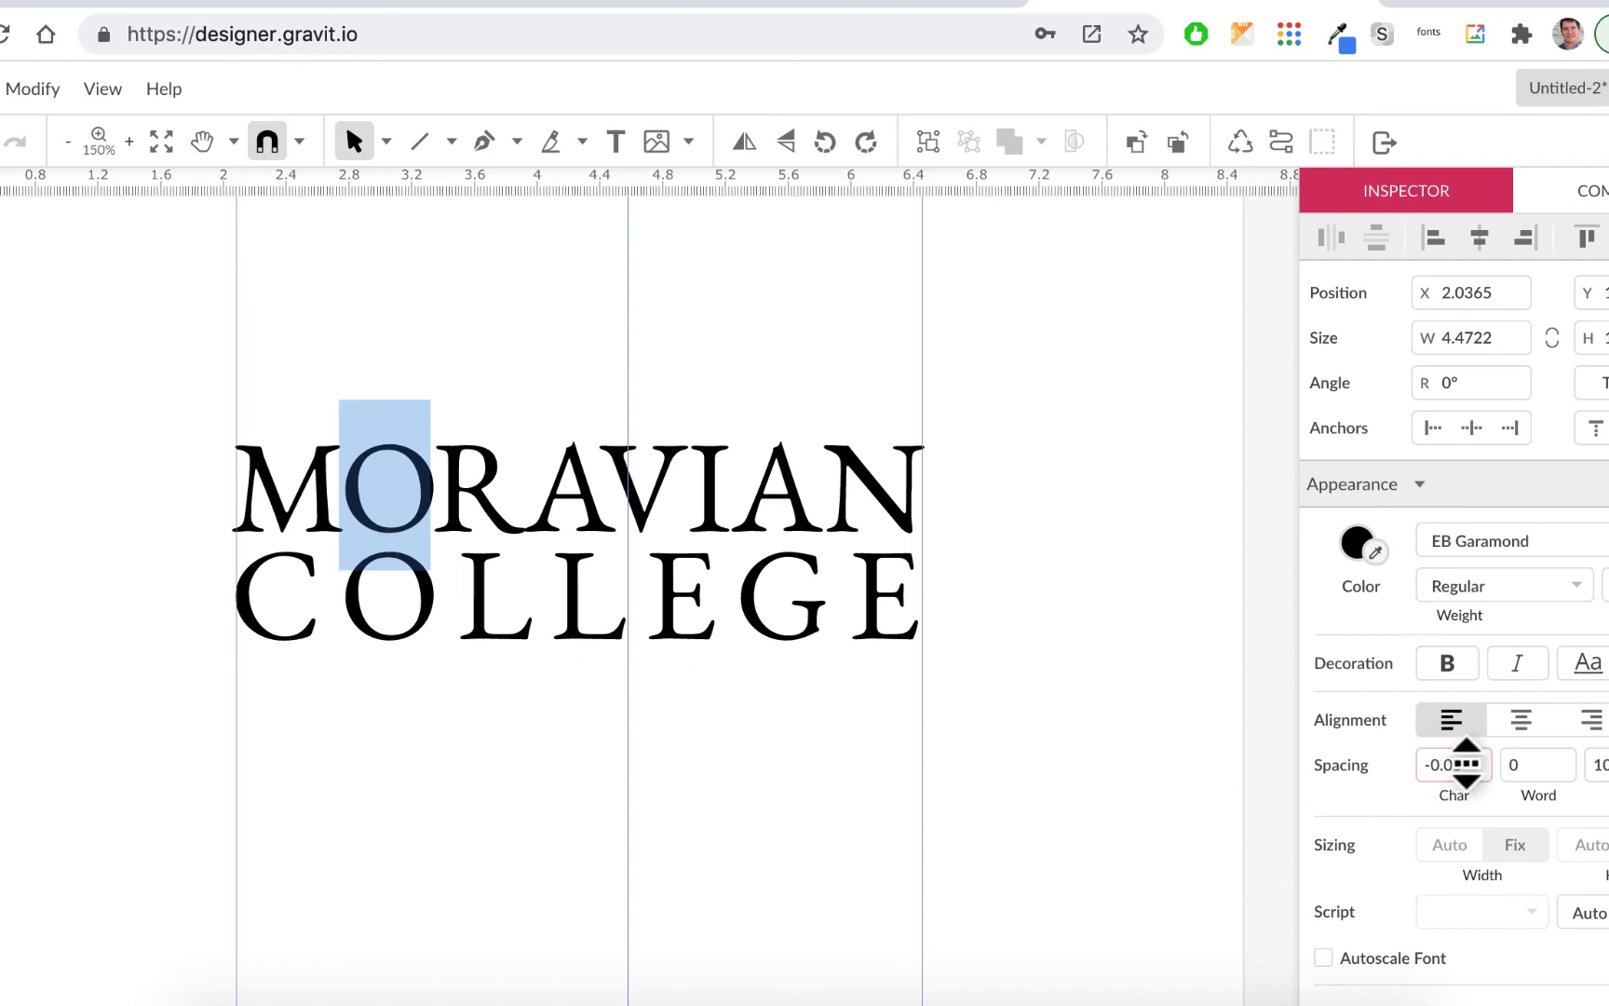
pyautogui.press('Escape')
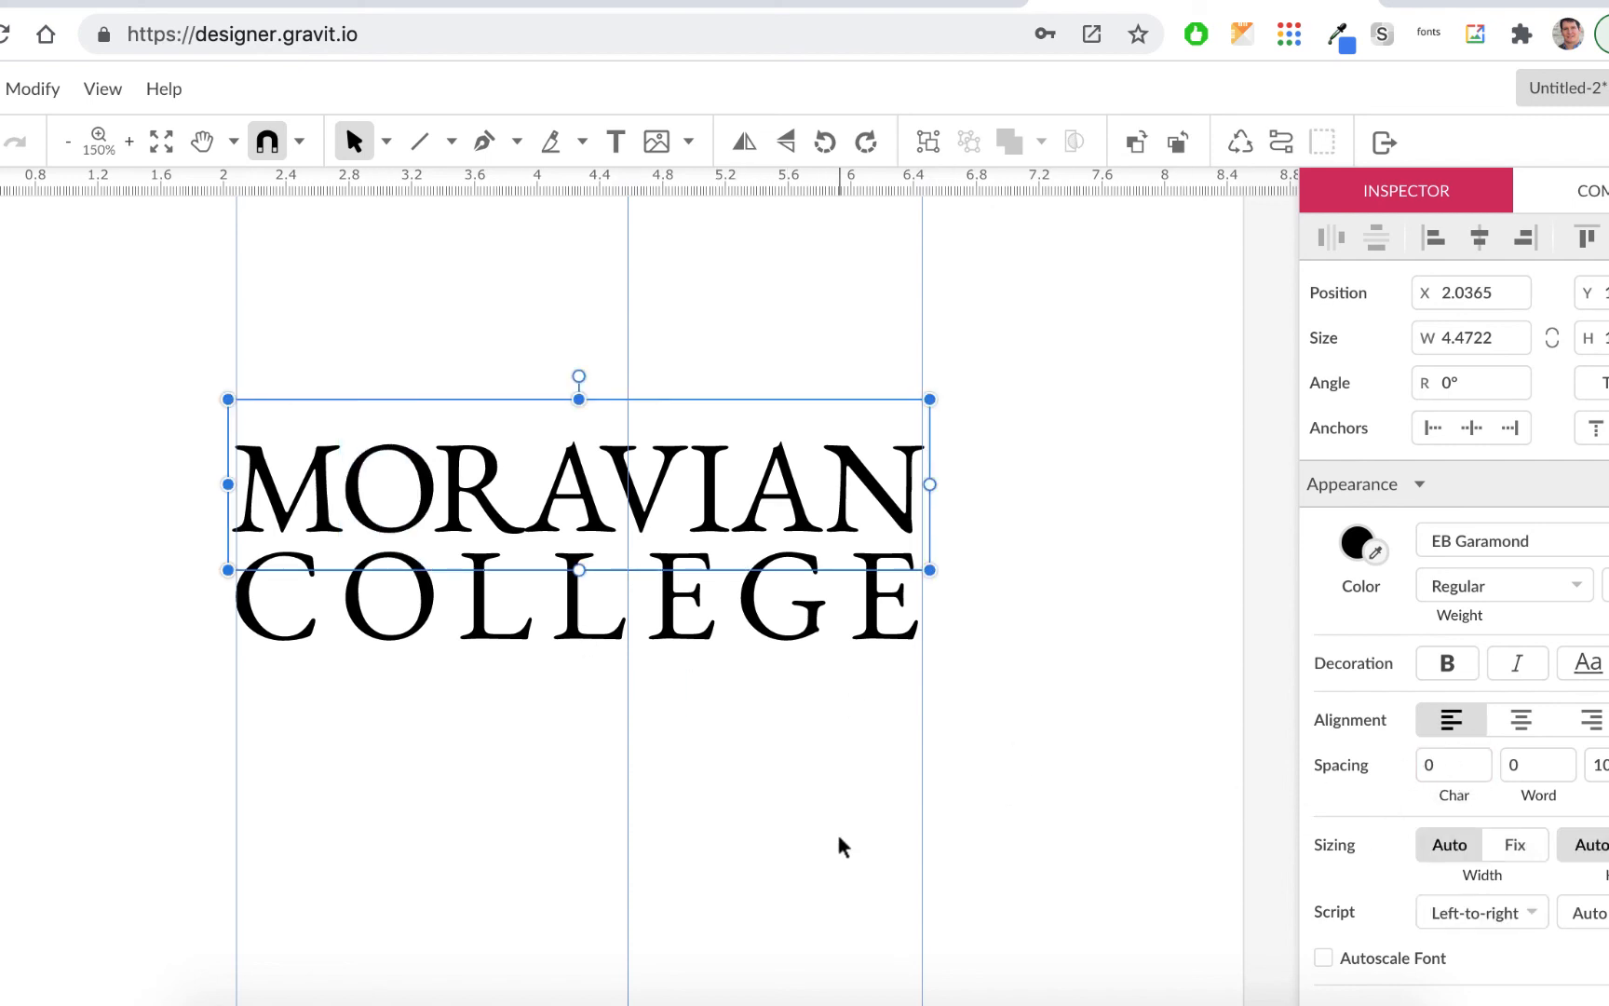
pyautogui.click(838, 836)
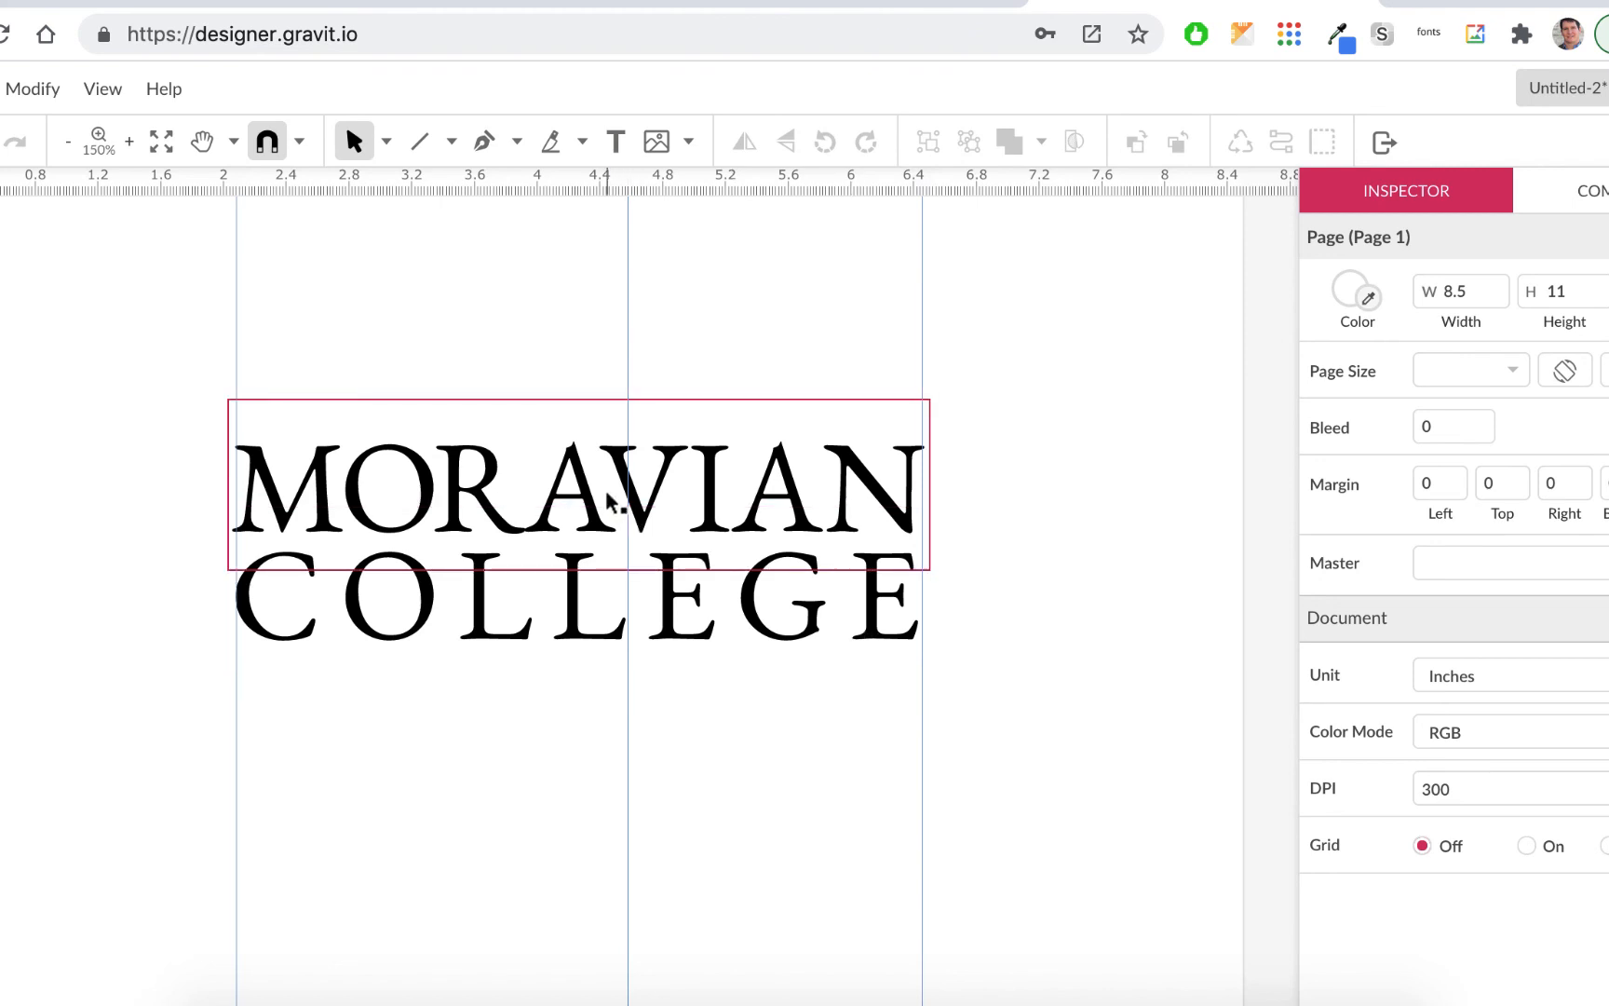
pyautogui.scroll(-2, 1044, 606)
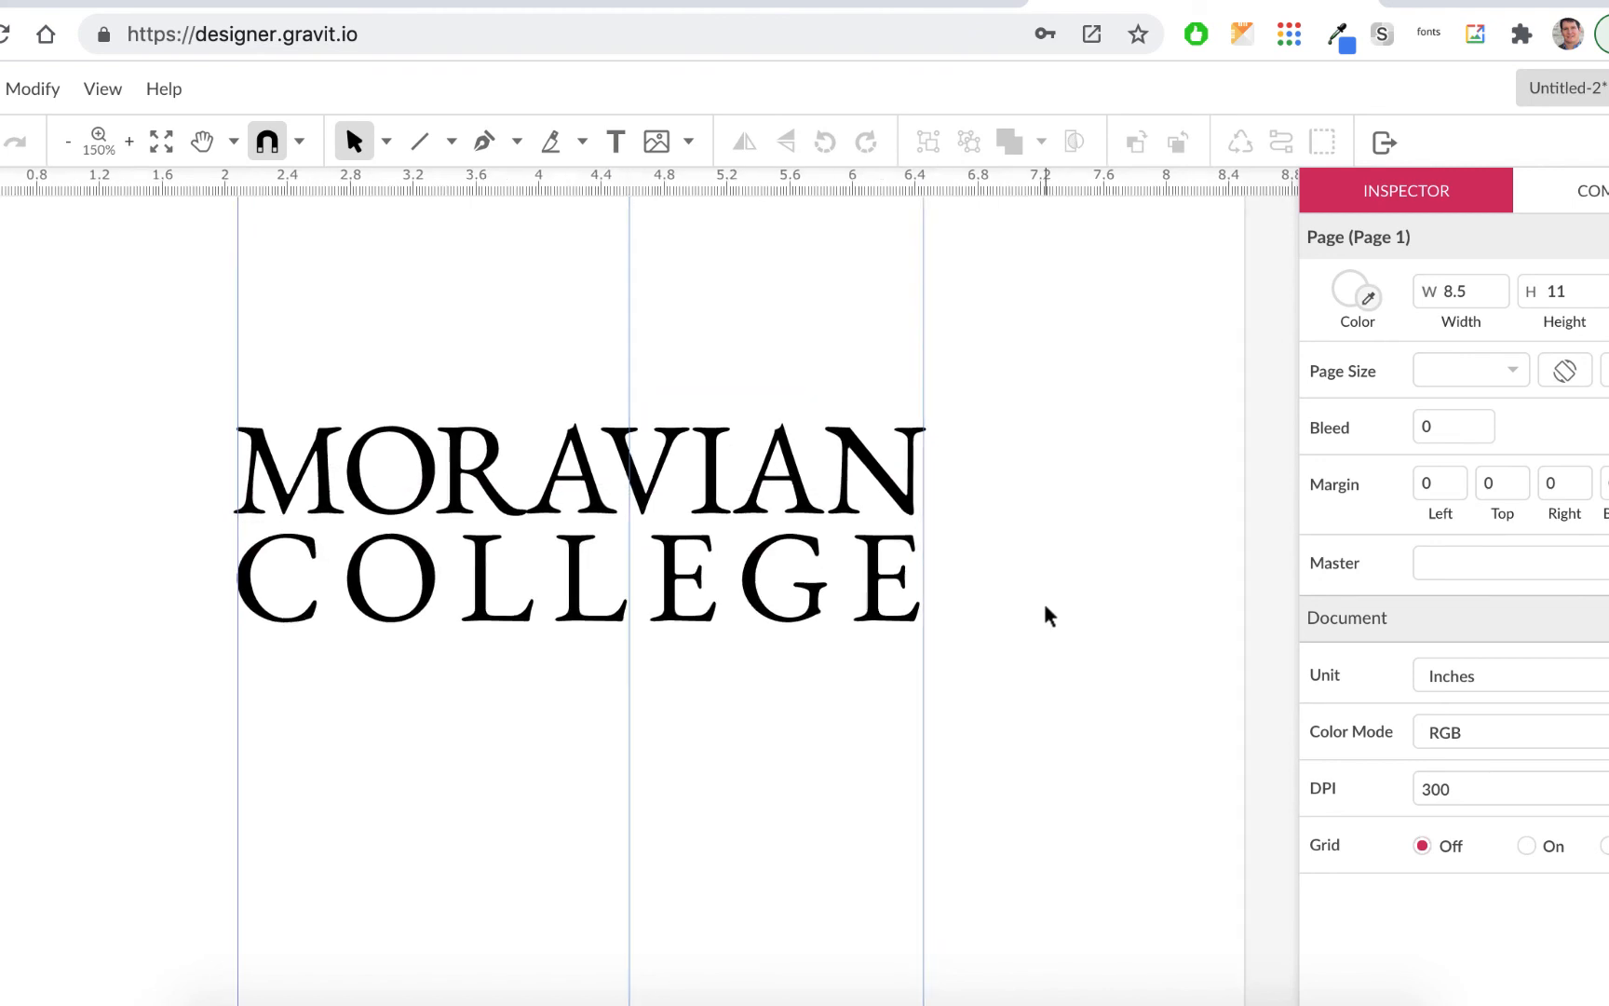